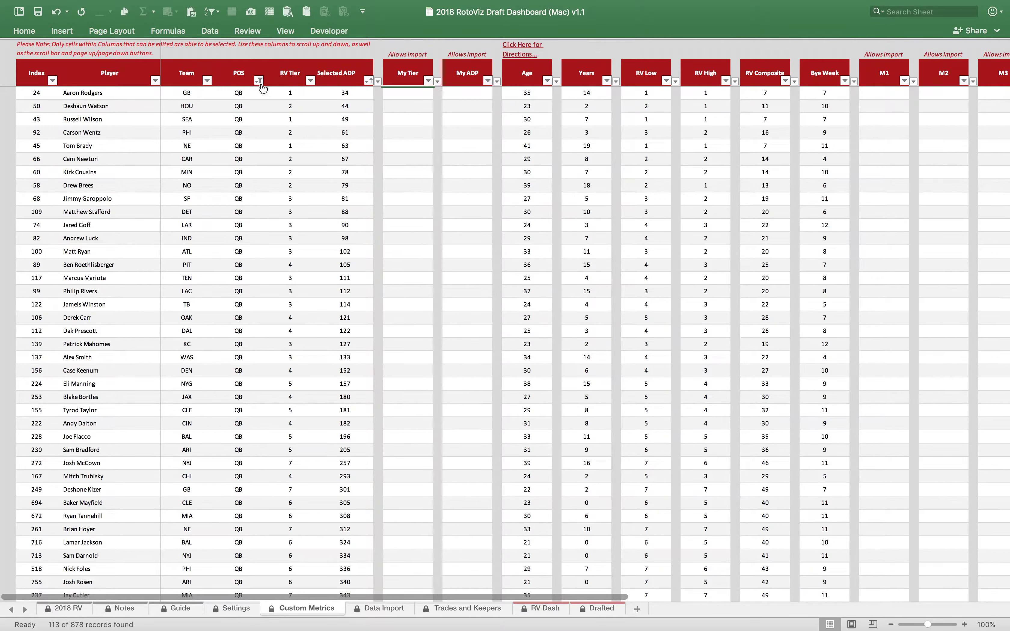
- Remove the QB filter from the POS column so that players of all positions are listed
left_click(259, 81)
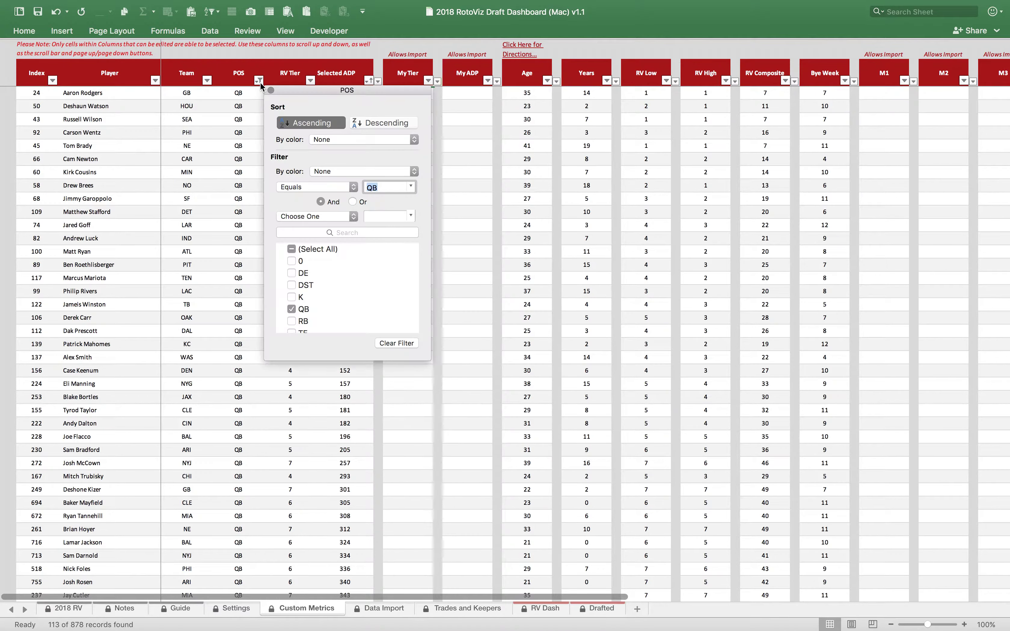
left_click(322, 249)
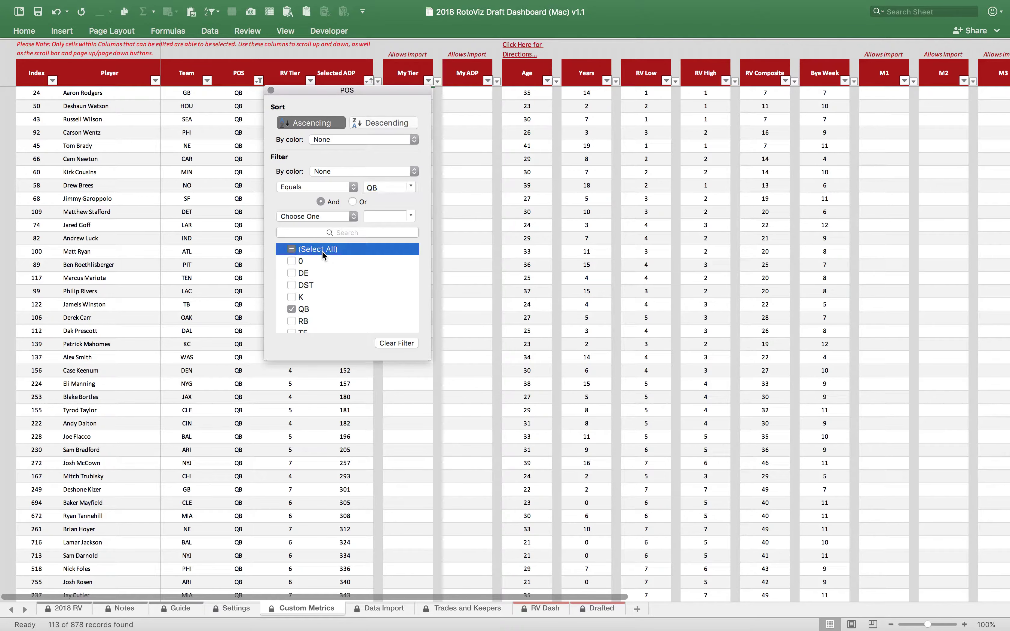
left_click(292, 249)
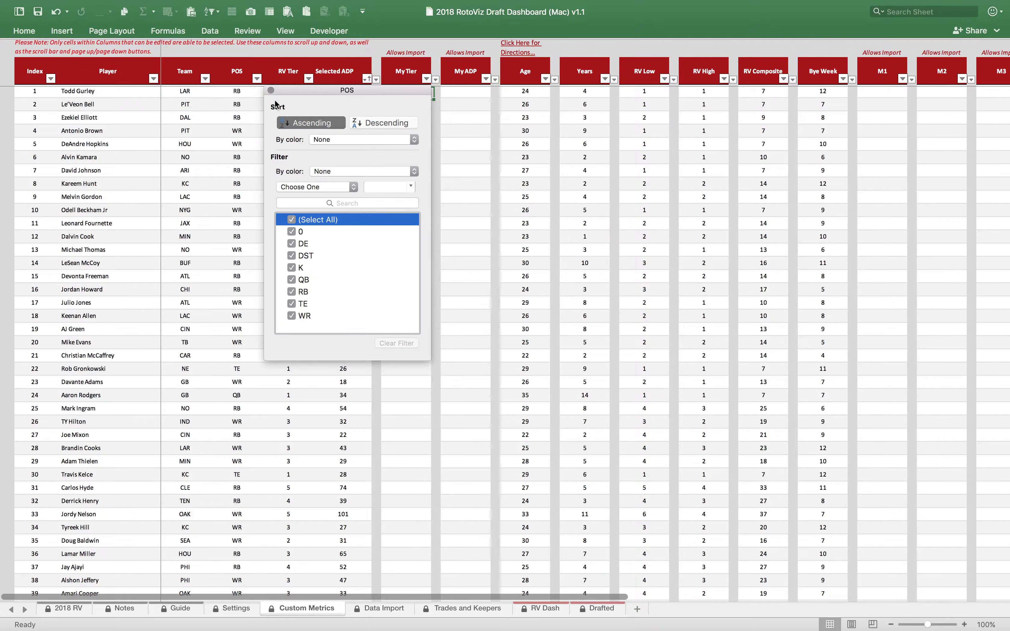
left_click(270, 90)
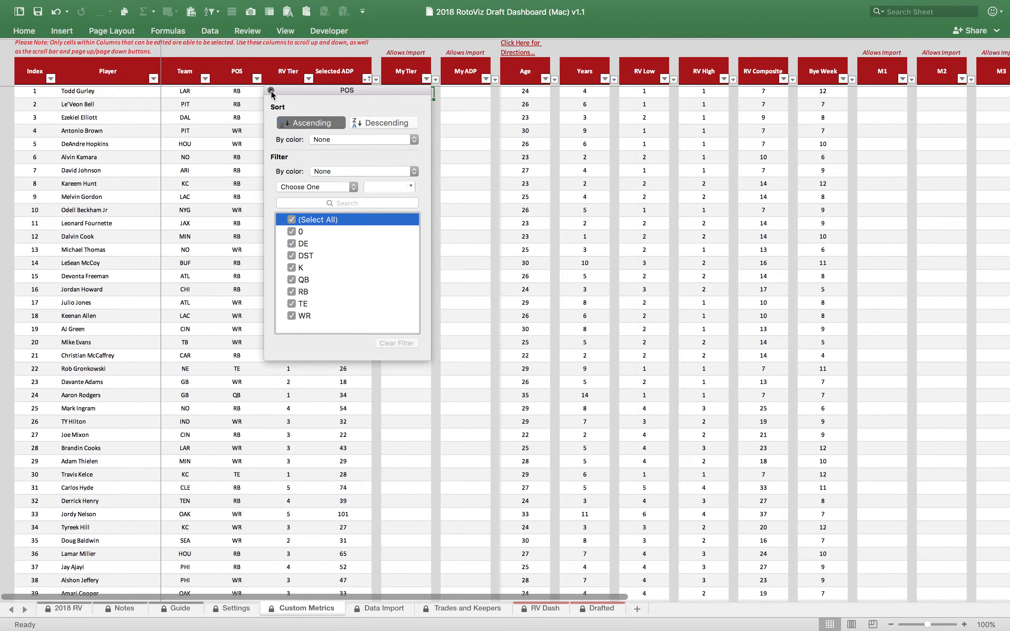
- Examine the Selected ADP sort and filter options and the editable My Tier, My ADP and M1 to M3 columns
left_click(366, 81)
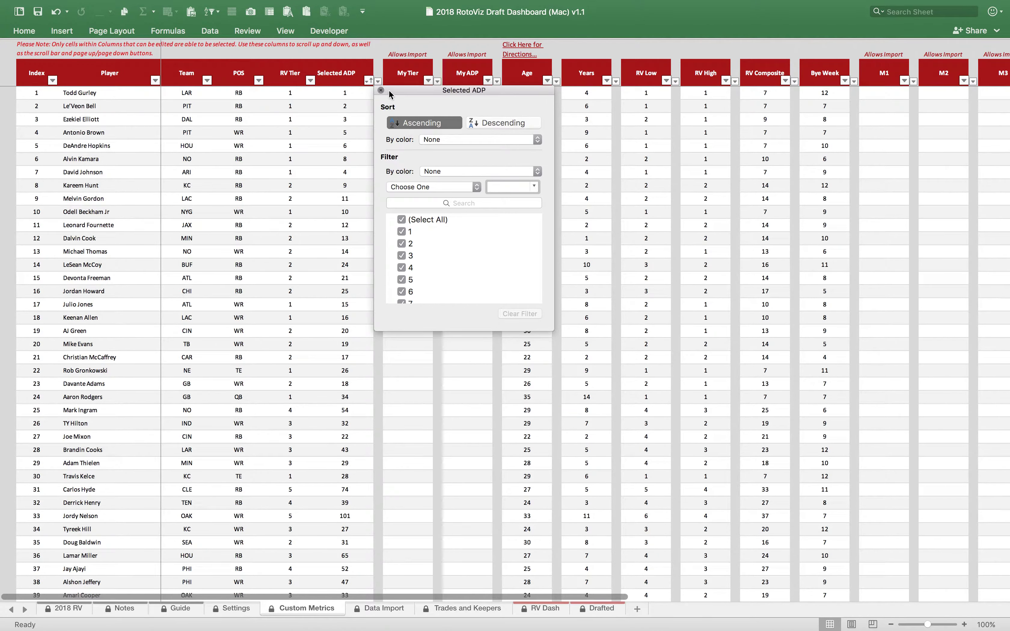
left_click(381, 90)
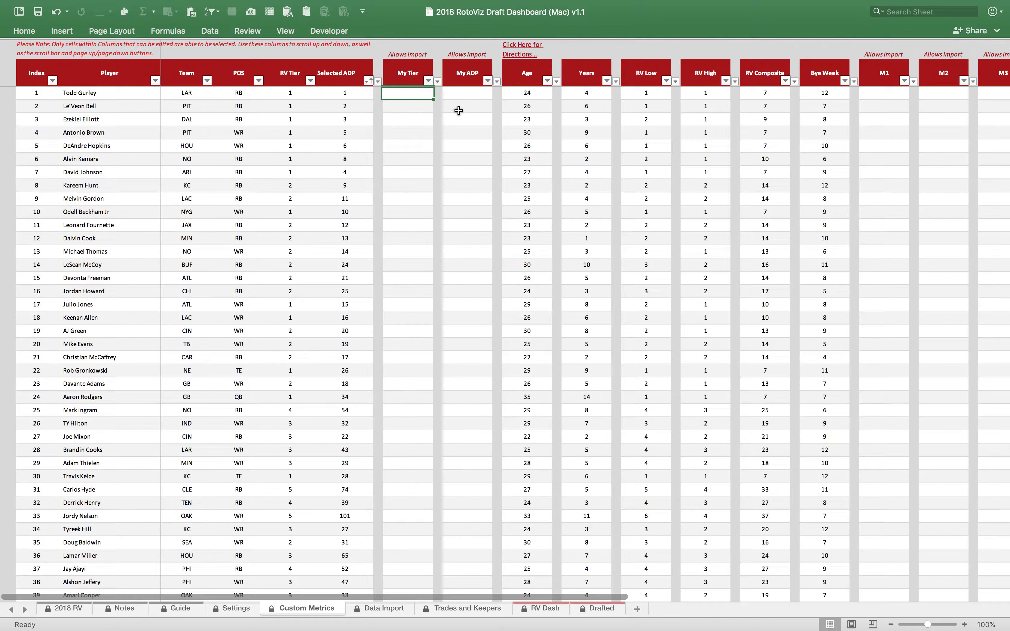
left_click(466, 95)
left_click(405, 94)
left_click(465, 98)
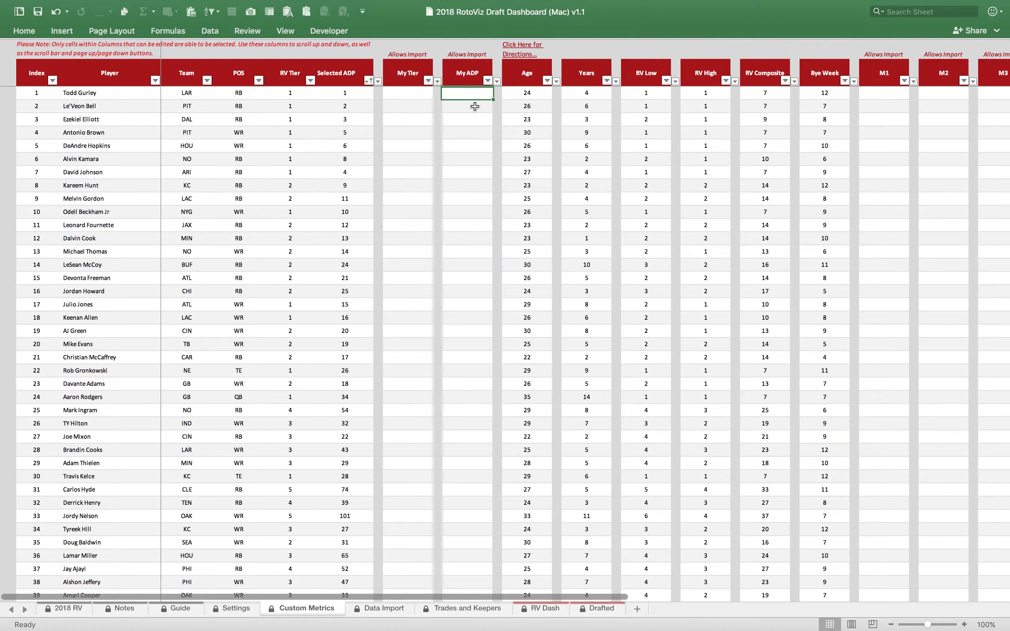
left_click(402, 101)
left_click(447, 94)
scroll(892, 147, "right", 2)
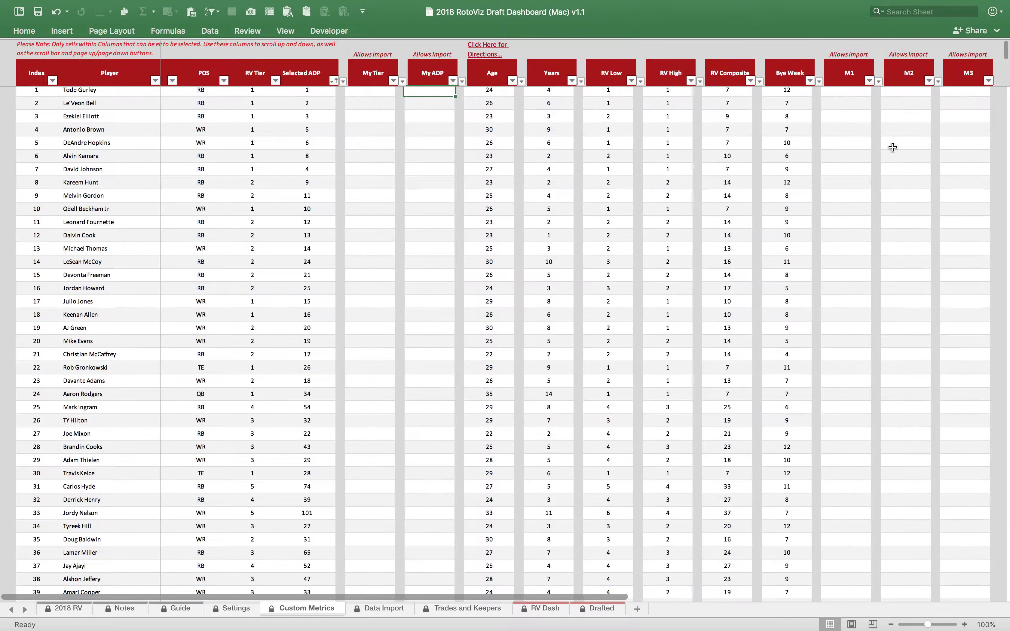
scroll(892, 147, "left", 1)
scroll(892, 147, "right", 1)
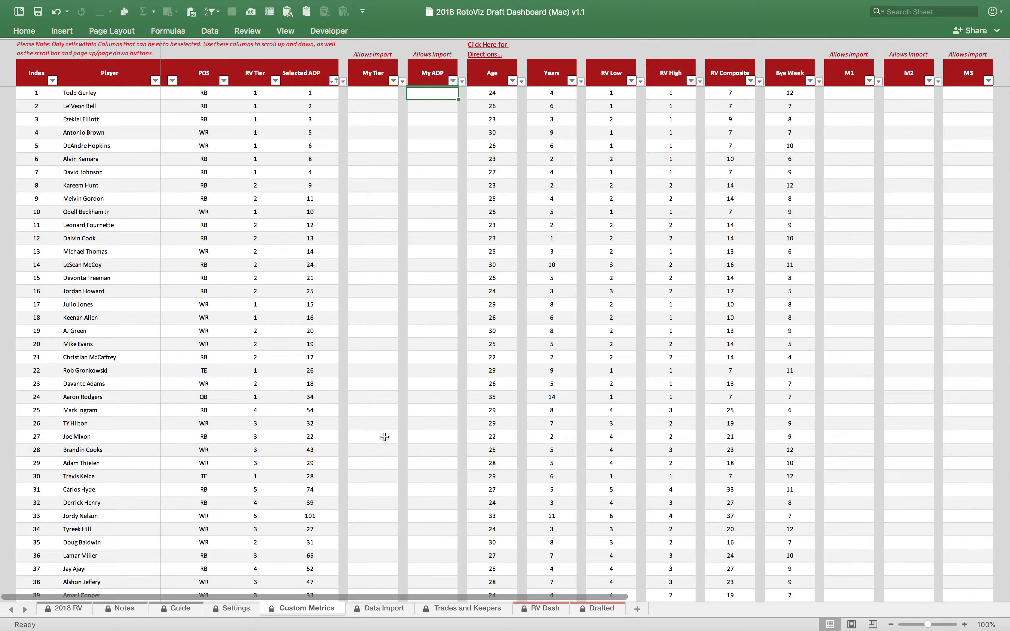
- On the Settings sheet, set the ADP Source to My ADP and the Tier Source to My Tier
left_click(236, 609)
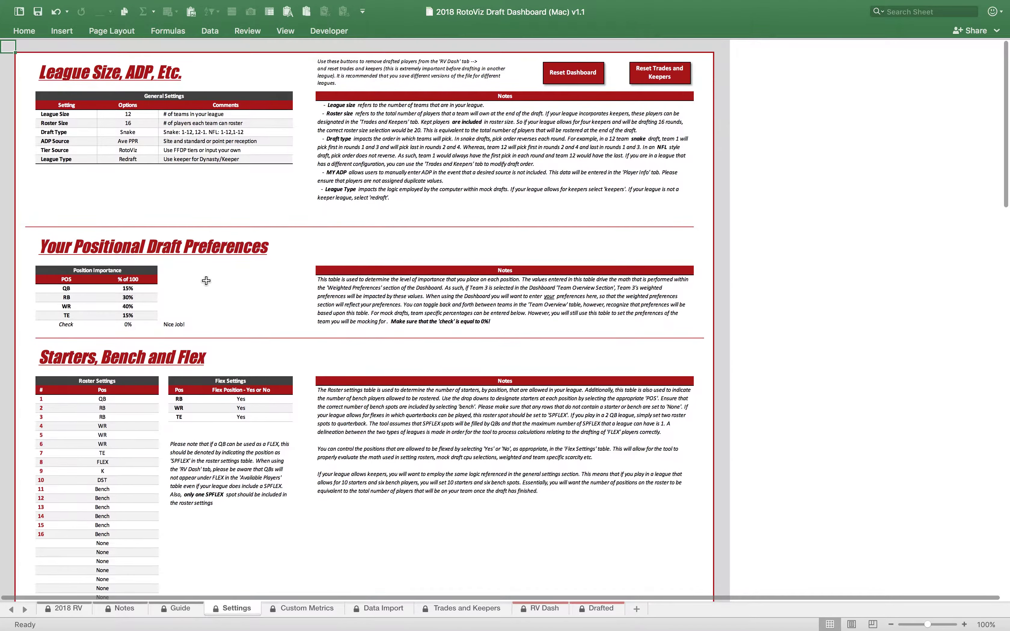
left_click(137, 140)
left_click(163, 141)
scroll(127, 234, "down", 5)
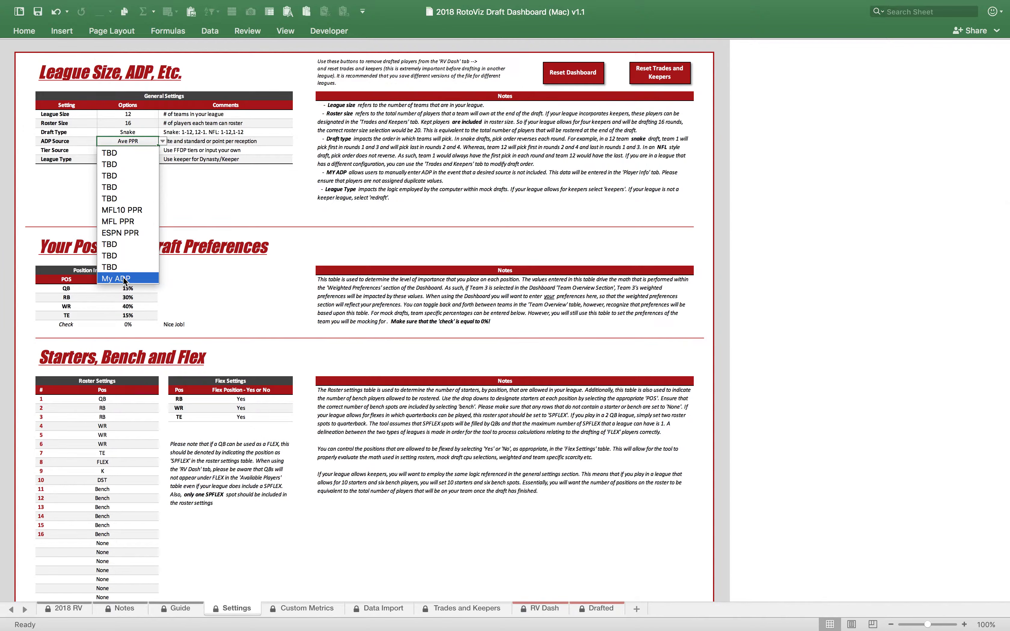
left_click(124, 279)
left_click(144, 151)
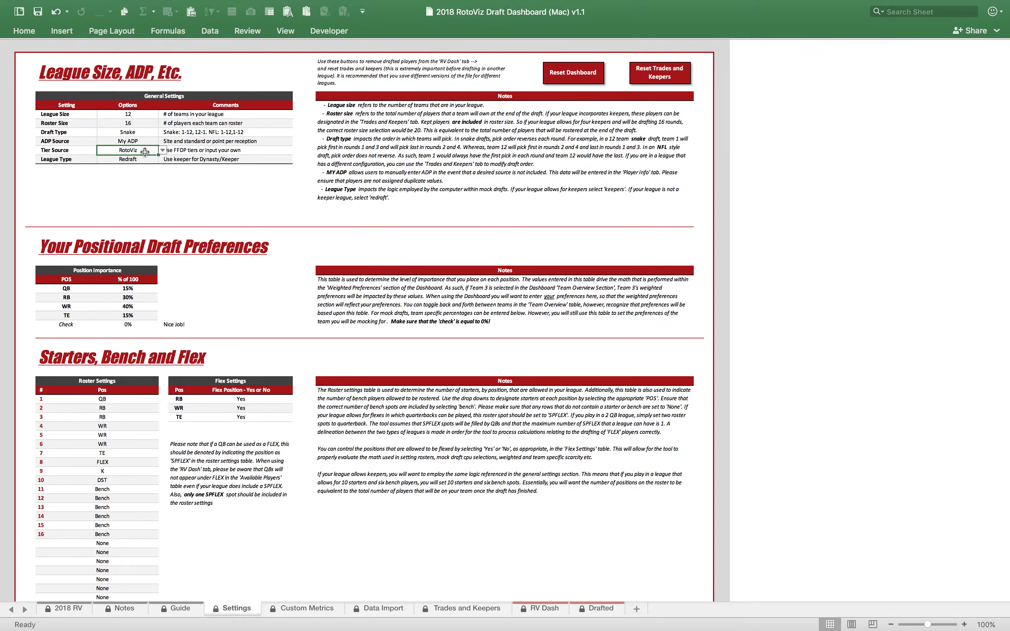
left_click(163, 150)
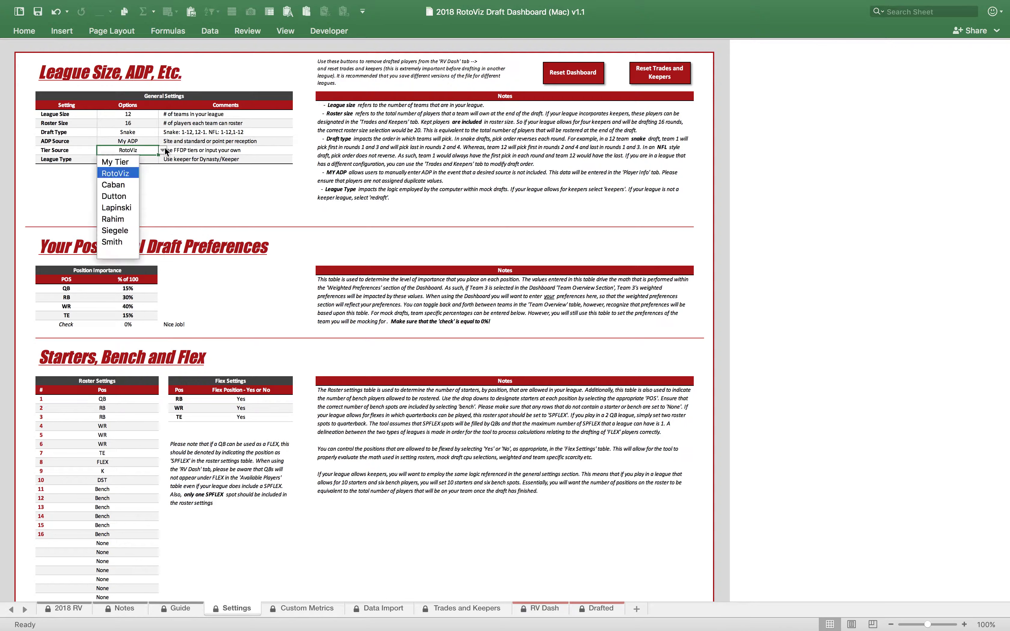
left_click(130, 163)
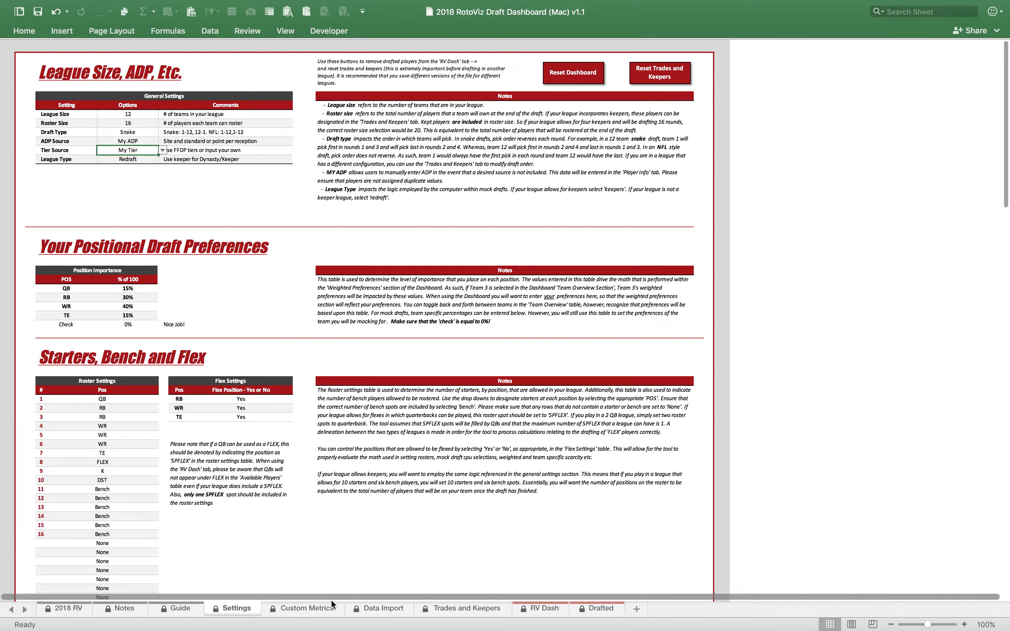
- On the Custom Metrics sheet, enter a My Tier value of 3 for Todd Gurley and 2 for Ezekiel Elliott
left_click(309, 608)
left_click(413, 119)
key("Up")
key("Up")
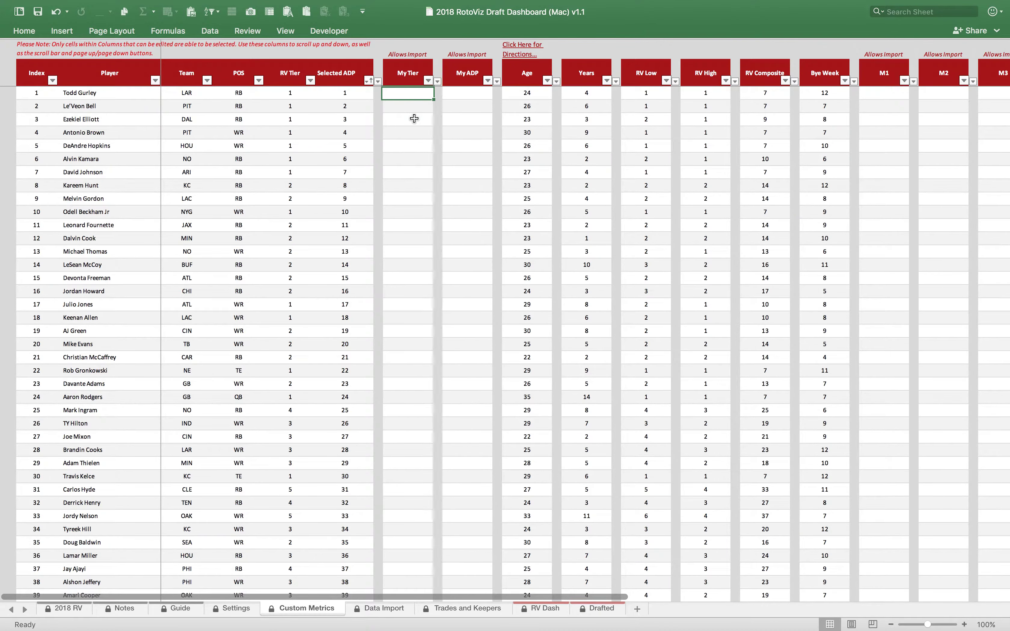
type("3")
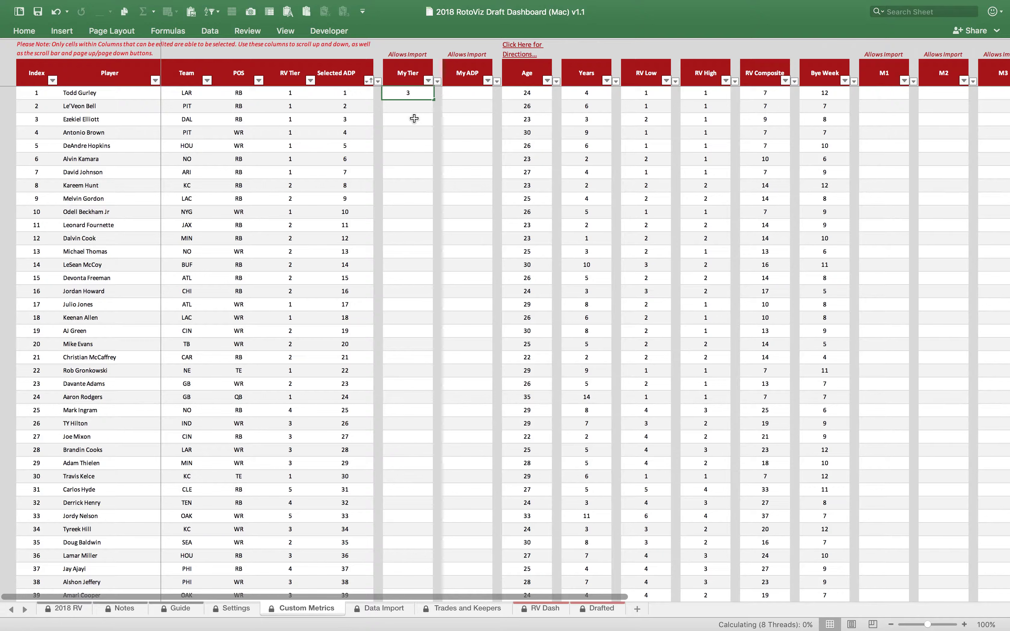
left_click(414, 119)
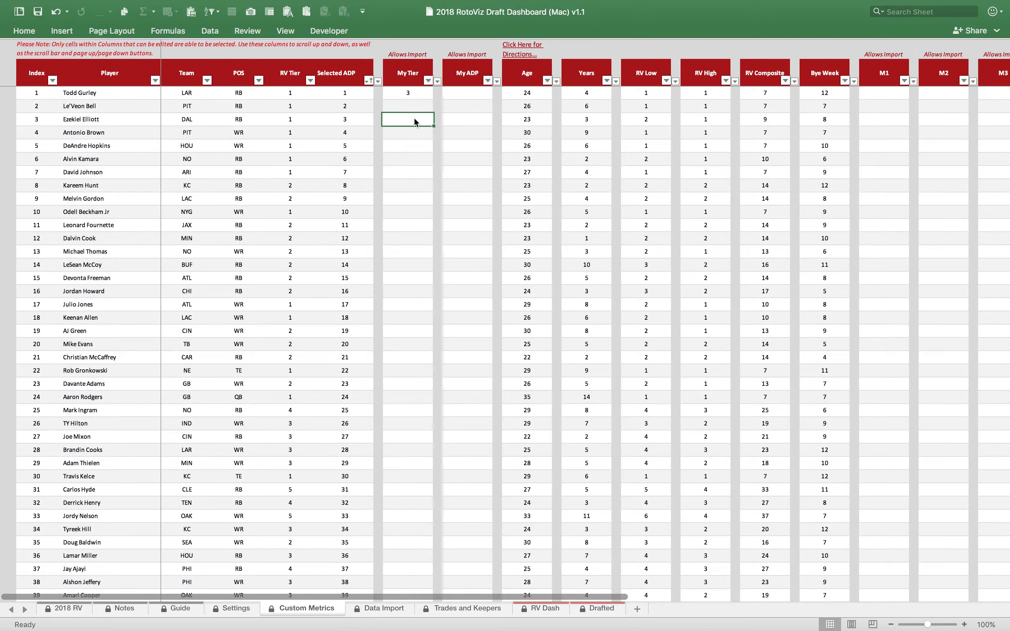
type("2")
key("Return")
- Enter My ADP values of 1 for Todd Gurley, 2 for Ezekiel Elliott and 3 for Antonio Brown
key("Page_Down")
key("Page_Down")
key("Page_Up")
key("Page_Up")
key("Up")
key("Right")
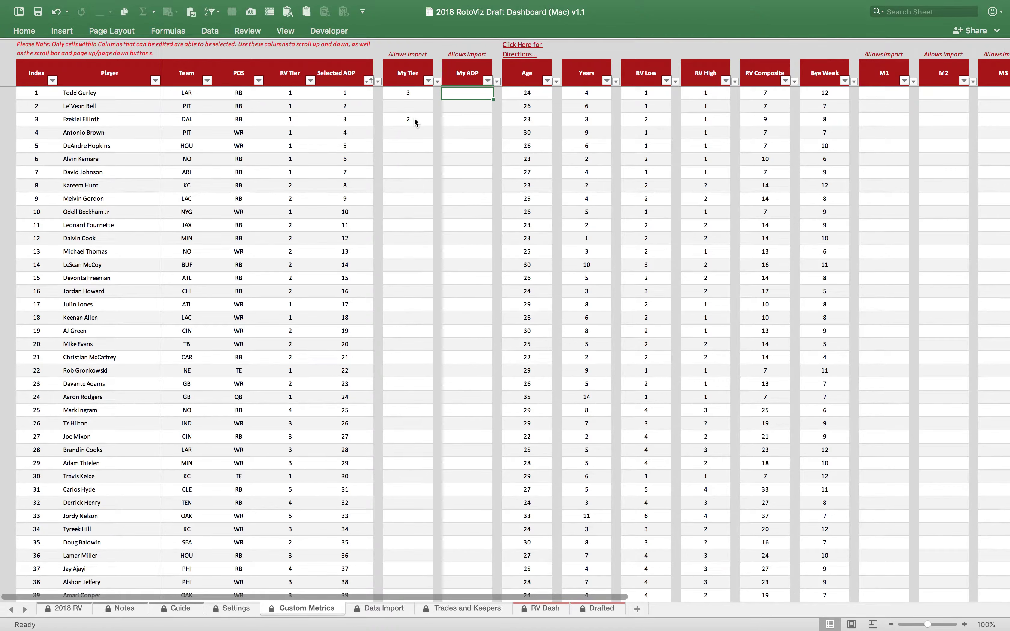
type("1")
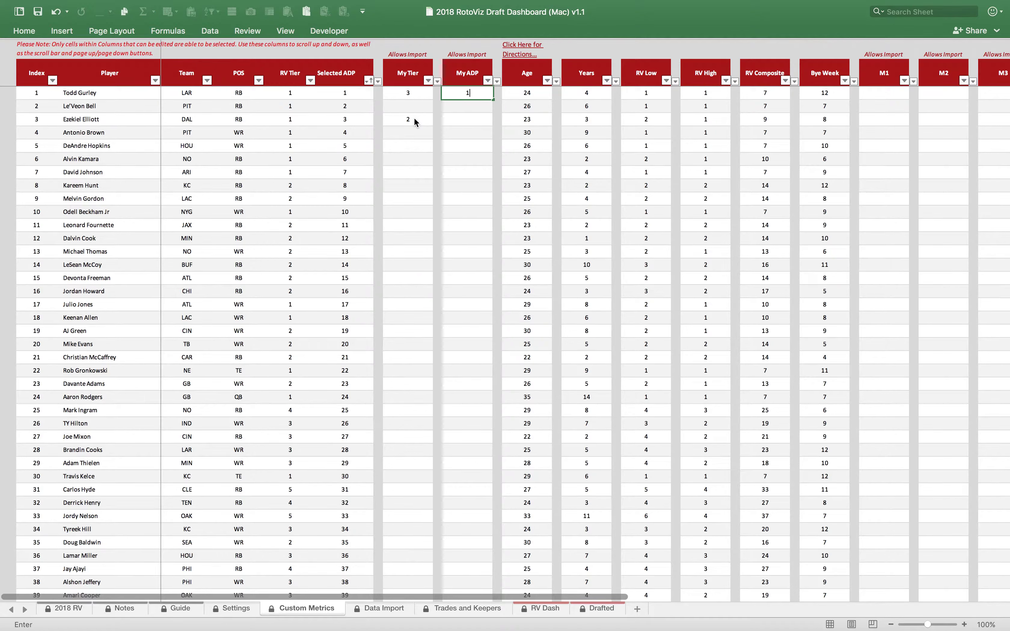
key("Down")
key("Down")
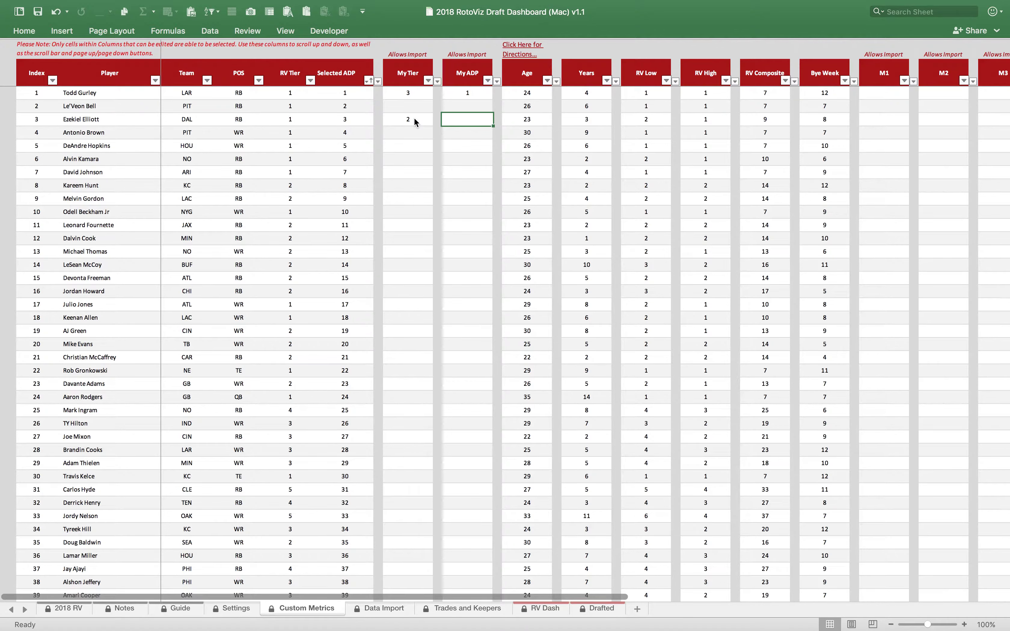
type("2")
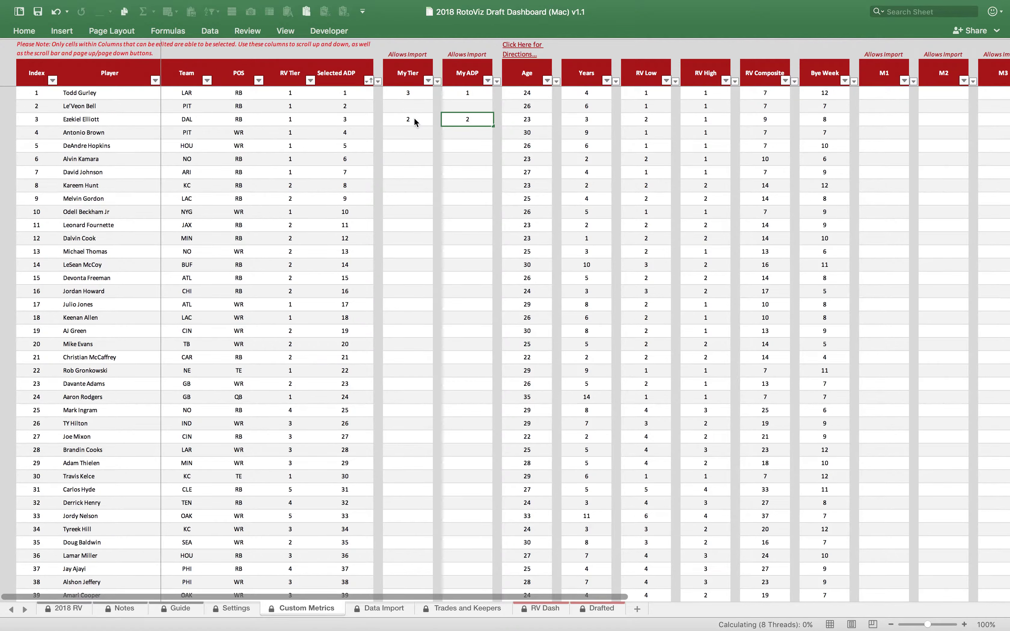
key("Return")
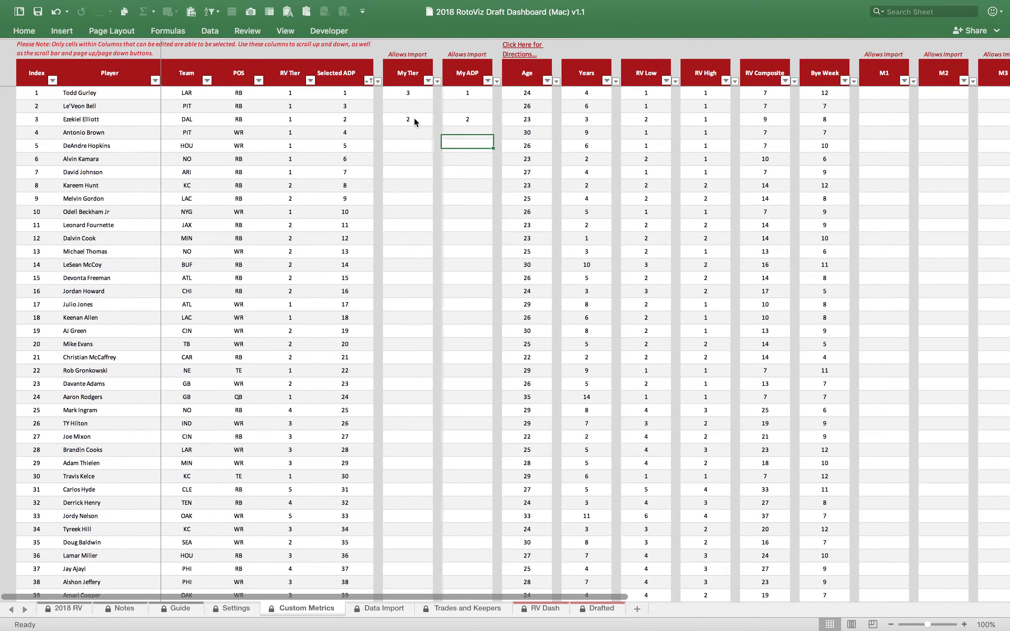
type("3")
key("Return")
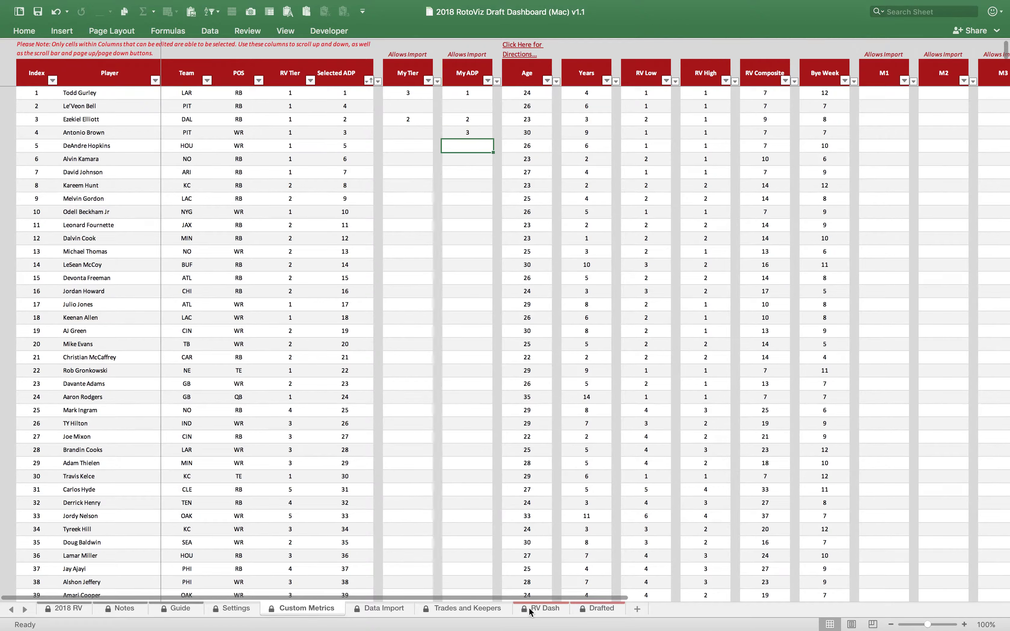
- On the RV Dash sheet, view the available running backs from the start of the list and the available wide receivers
left_click(541, 608)
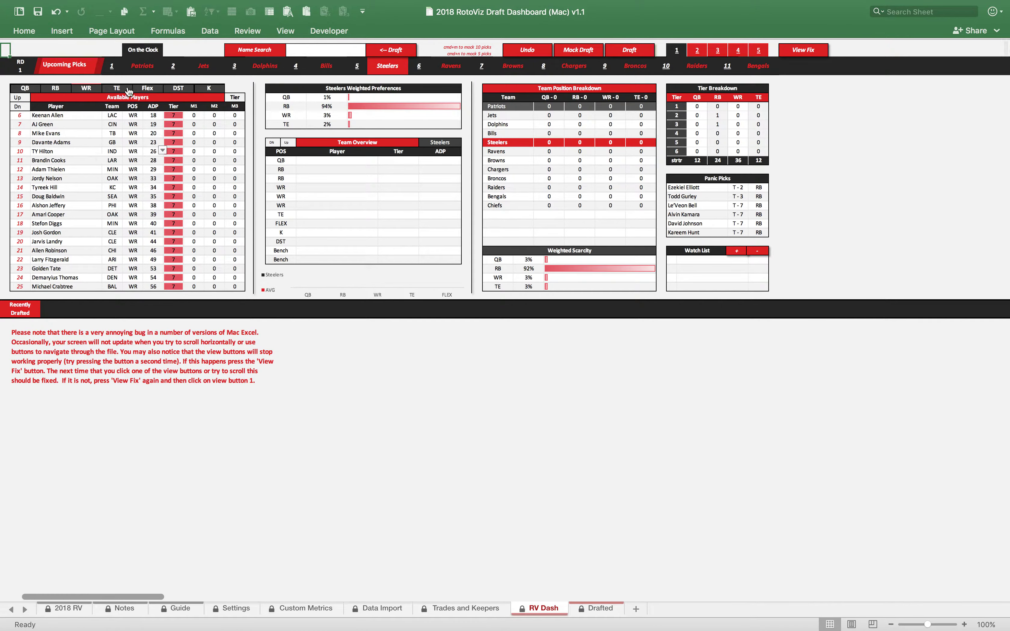
left_click(57, 89)
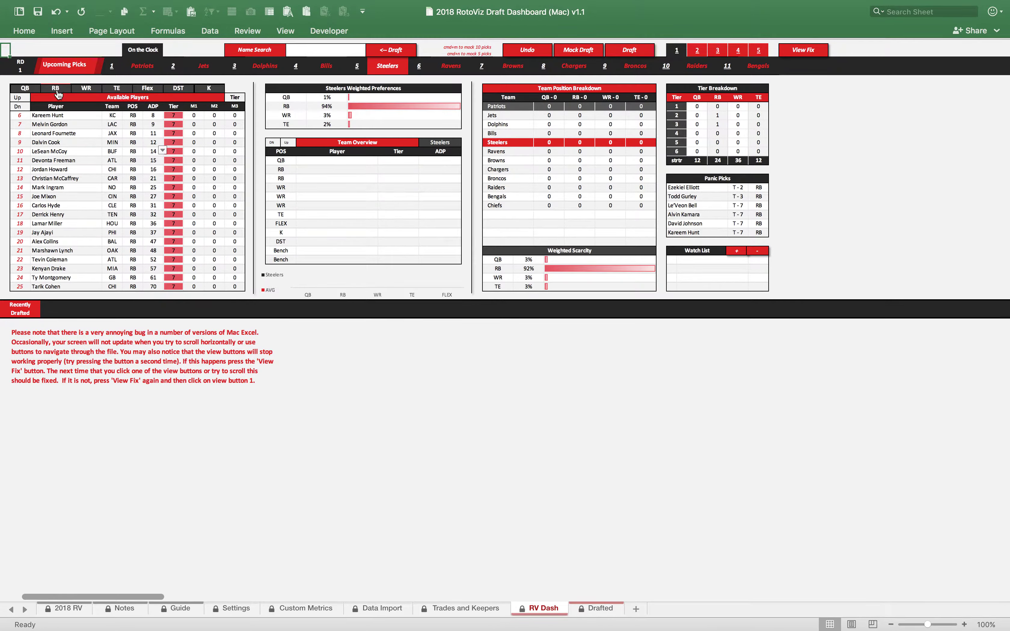
left_click(22, 97)
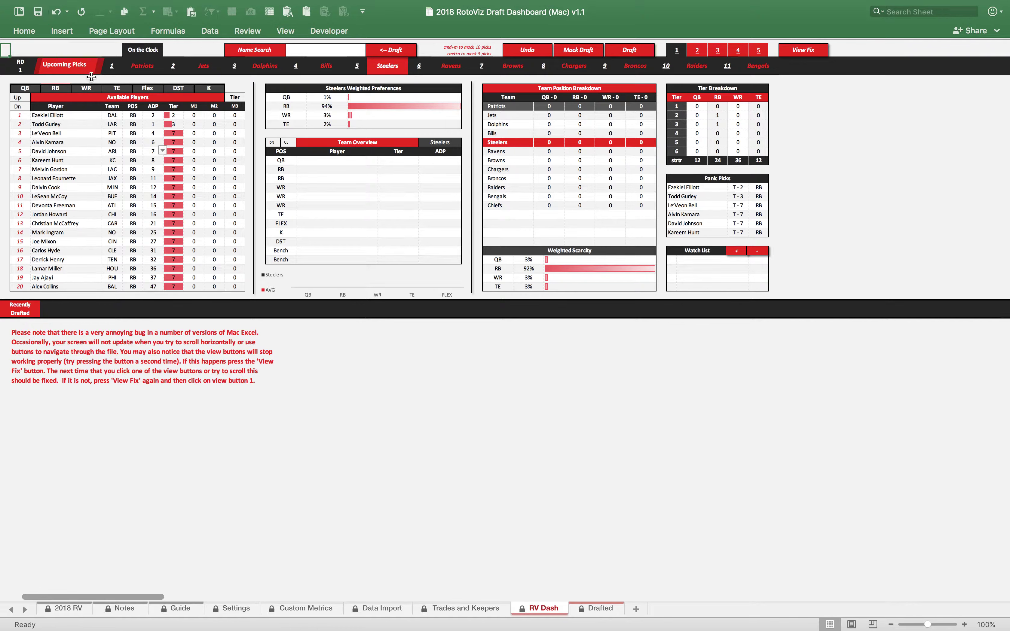
left_click(91, 91)
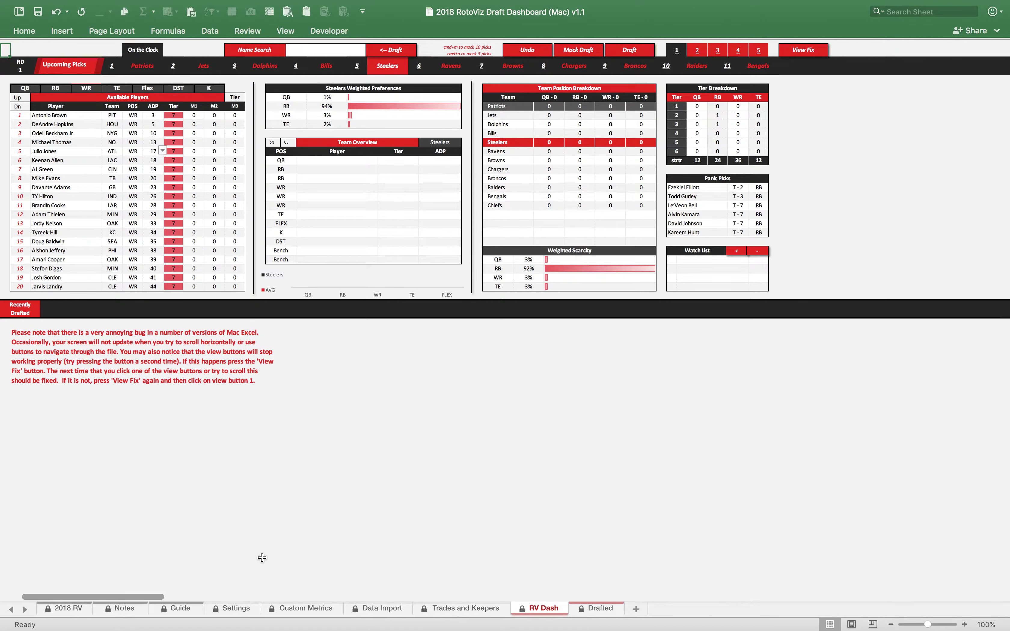
- Set Antonio Brown's My Tier value to 1 on the Custom Metrics sheet and check the RV Dash sheet
left_click(299, 608)
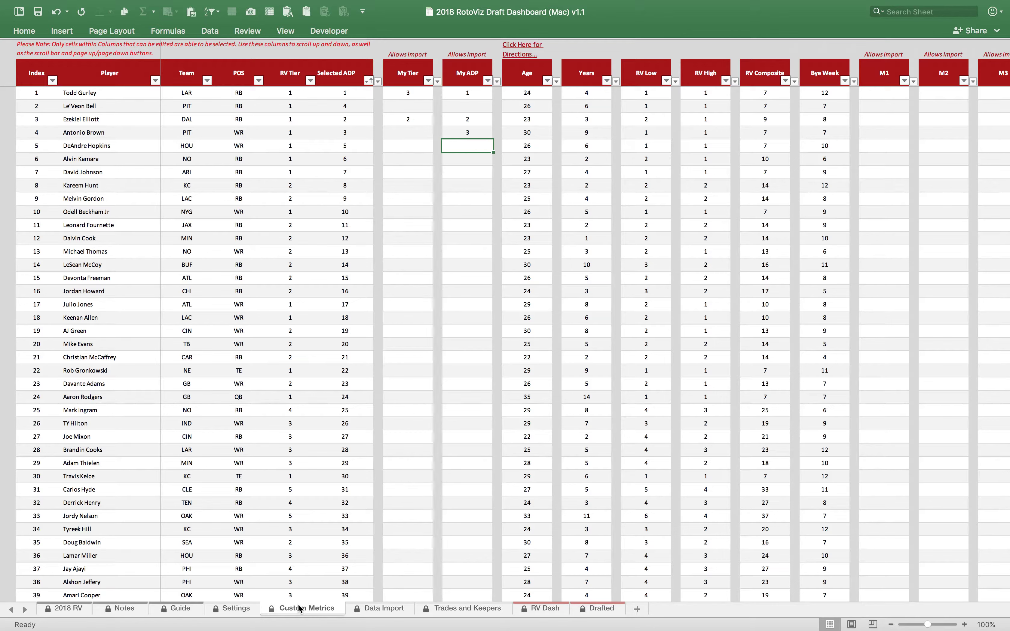
left_click(409, 133)
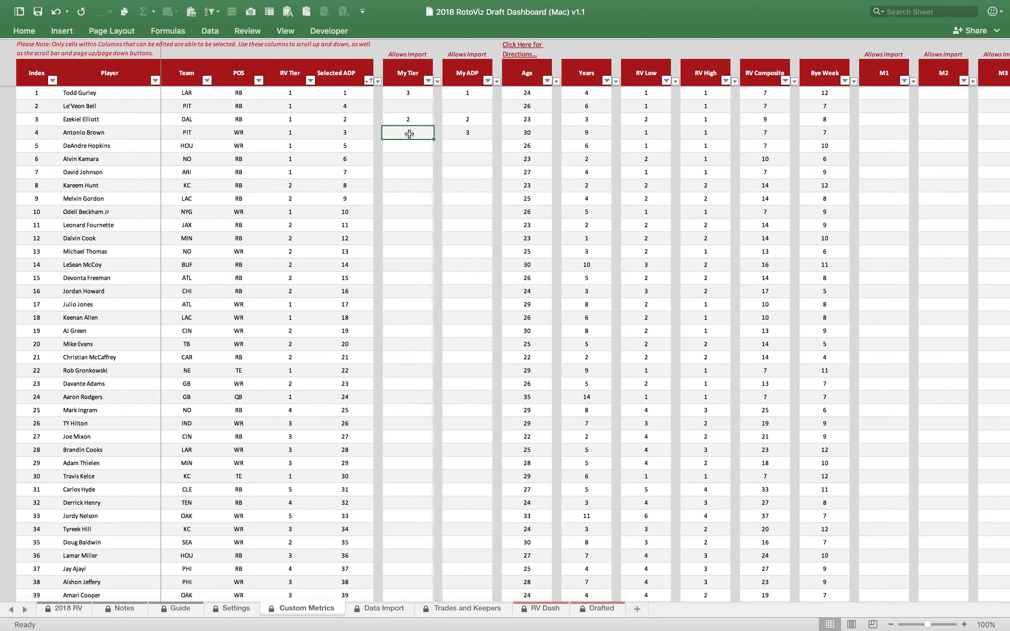
type("1")
key("Return")
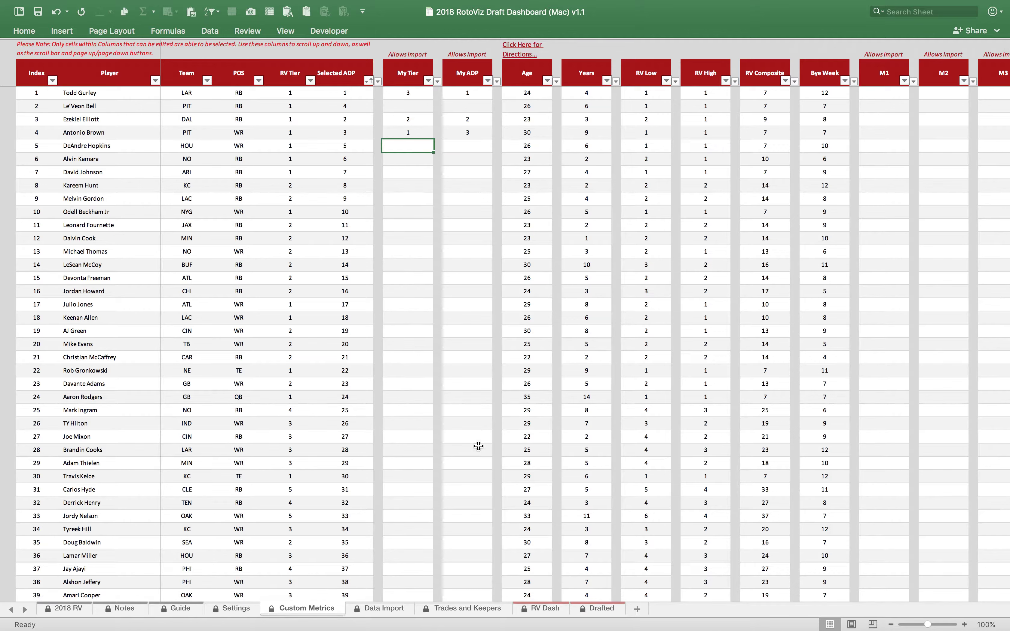
left_click(540, 608)
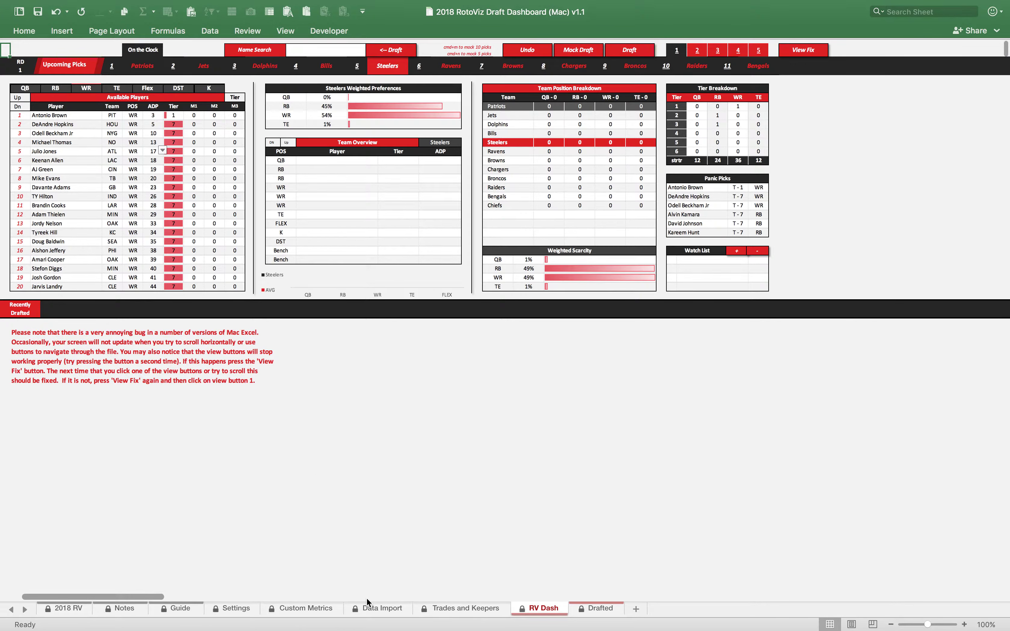
- Review the ADP and tier sources on the Settings sheet and view the directions below the Custom Metrics player table
left_click(233, 608)
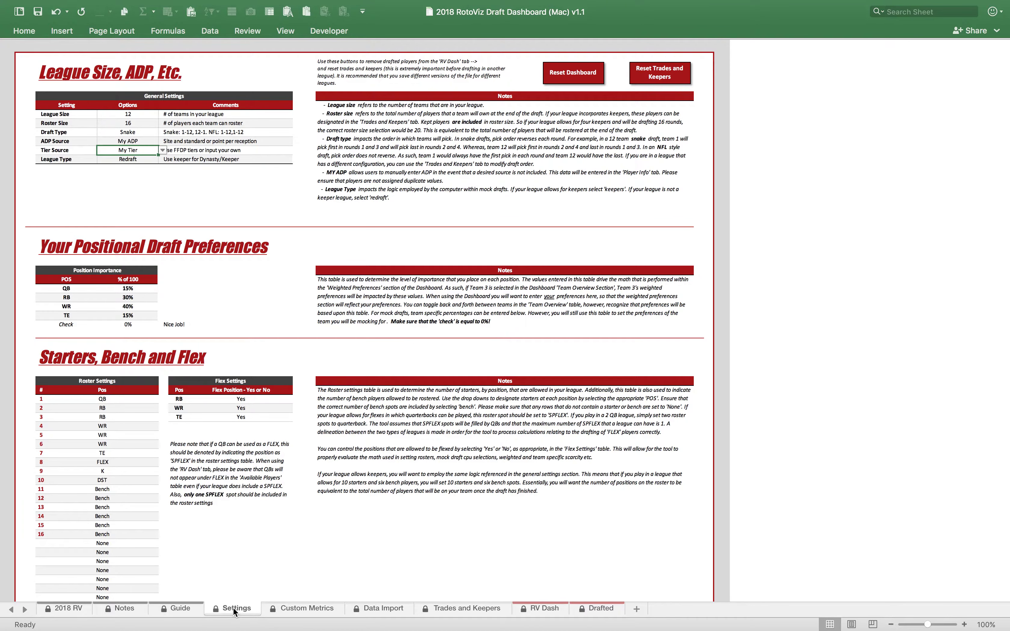
left_click(295, 609)
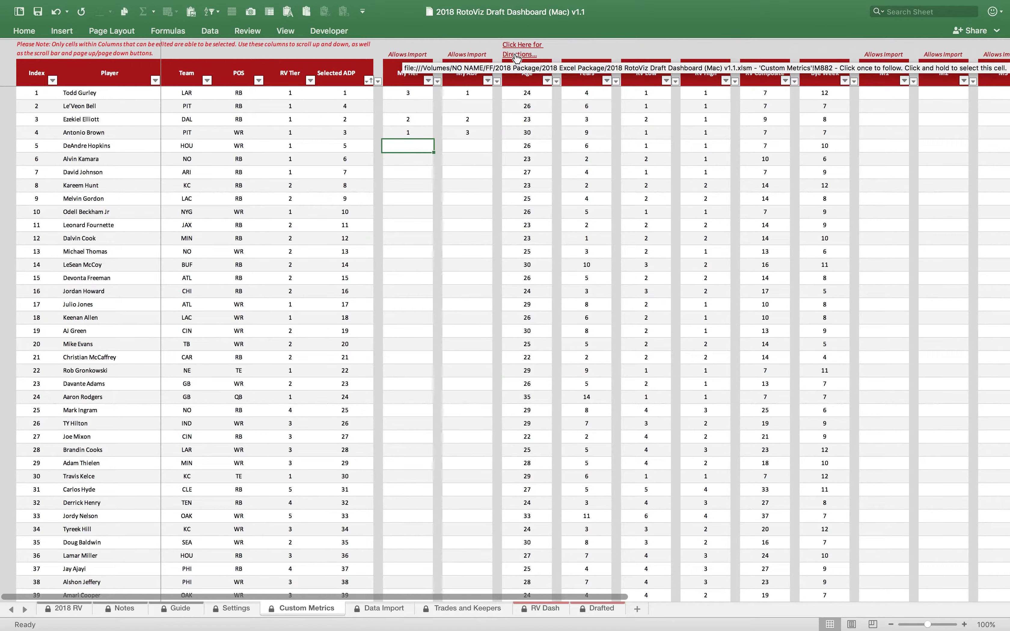
scroll(516, 57, "down", 20)
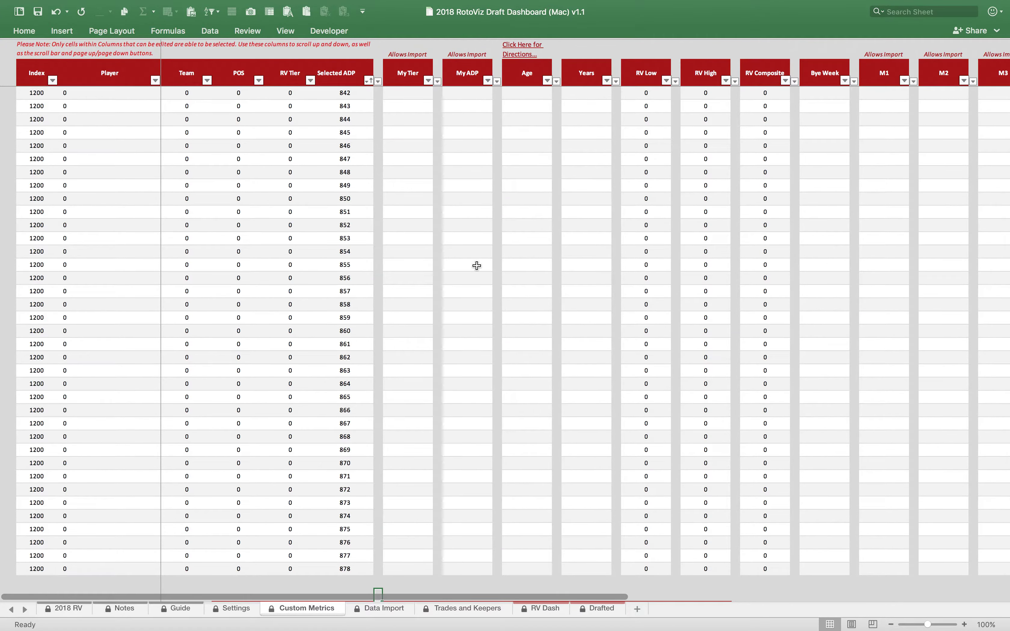
scroll(477, 266, "down", 5)
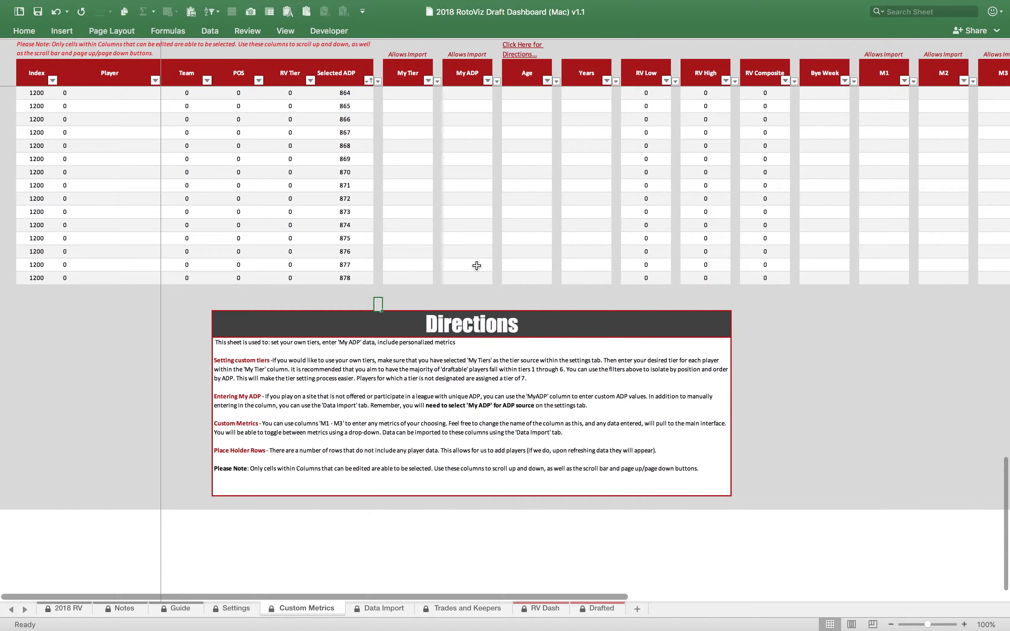
- Sort the Custom Metrics player table by RV Composite in ascending order and filter out the rows whose RV Composite is 0
scroll(476, 265, "up", 15)
scroll(477, 265, "up", 20)
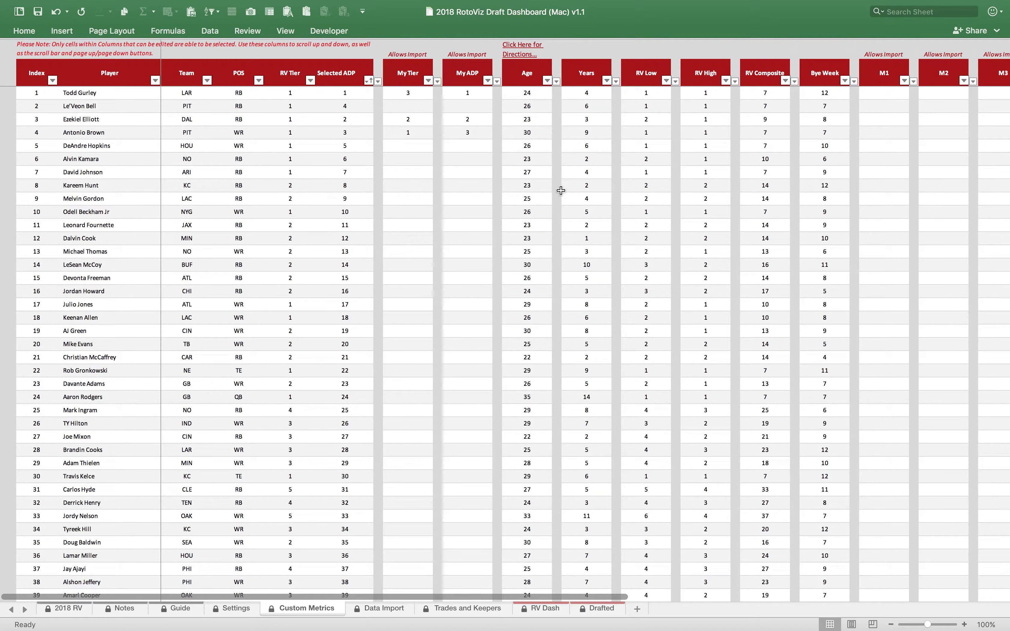
scroll(664, 168, "right", 2)
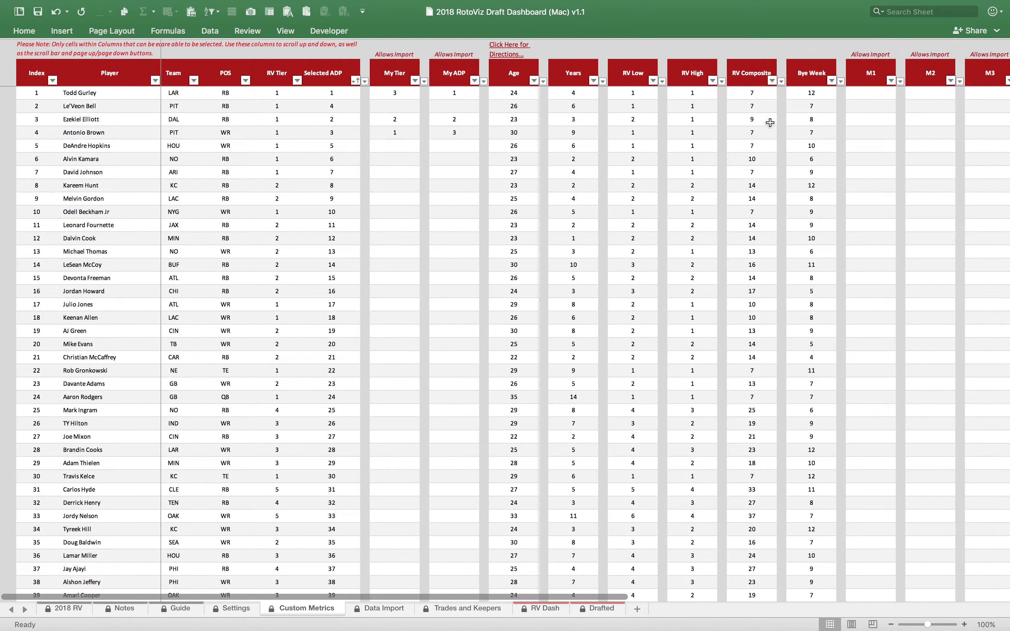
scroll(748, 334, "down", 5)
scroll(754, 336, "up", 5)
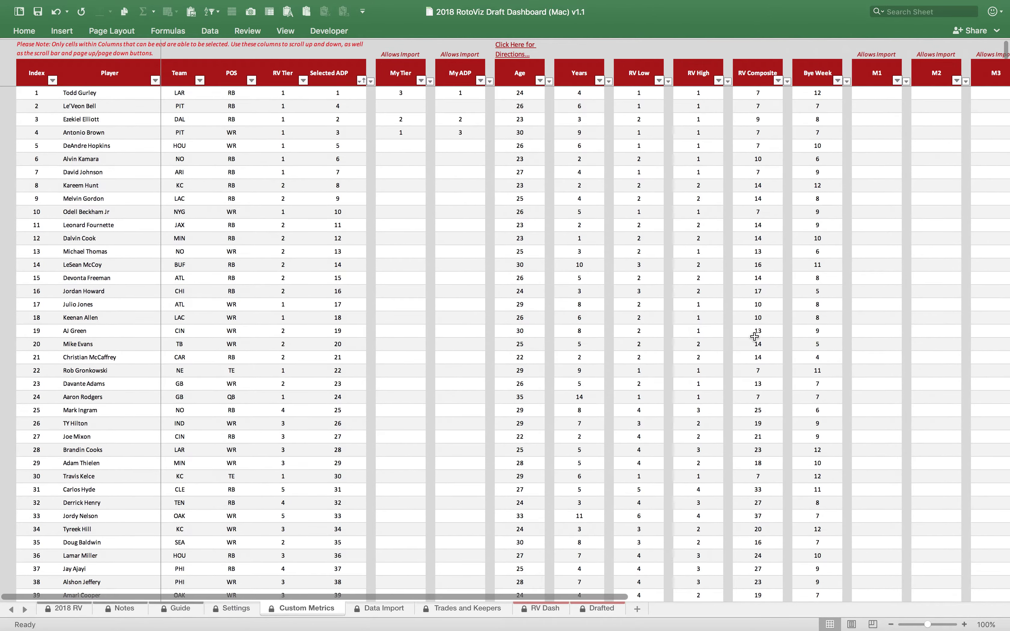
left_click(778, 80)
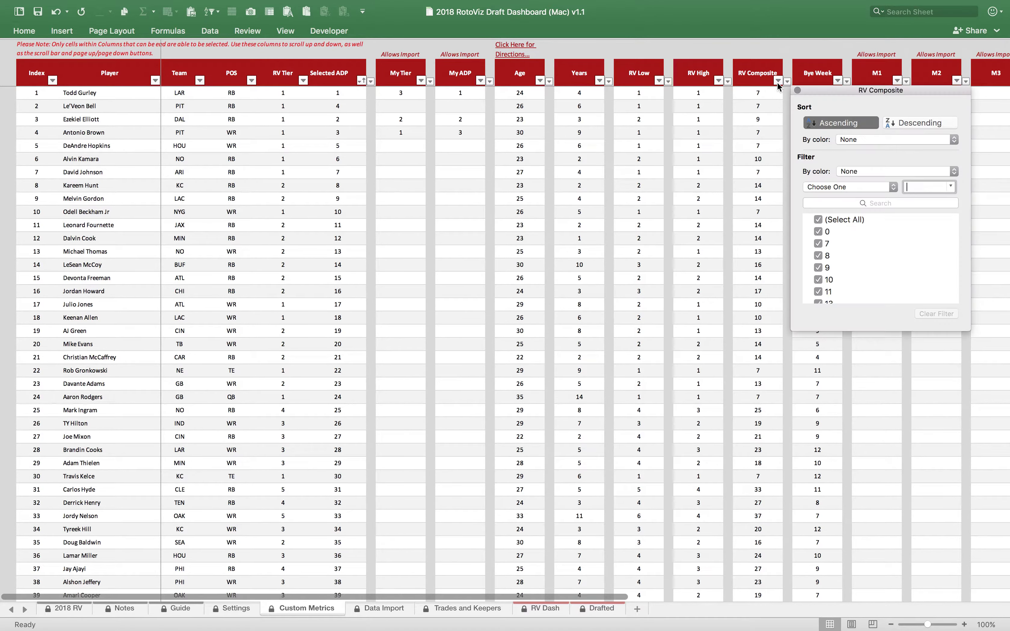
left_click(855, 124)
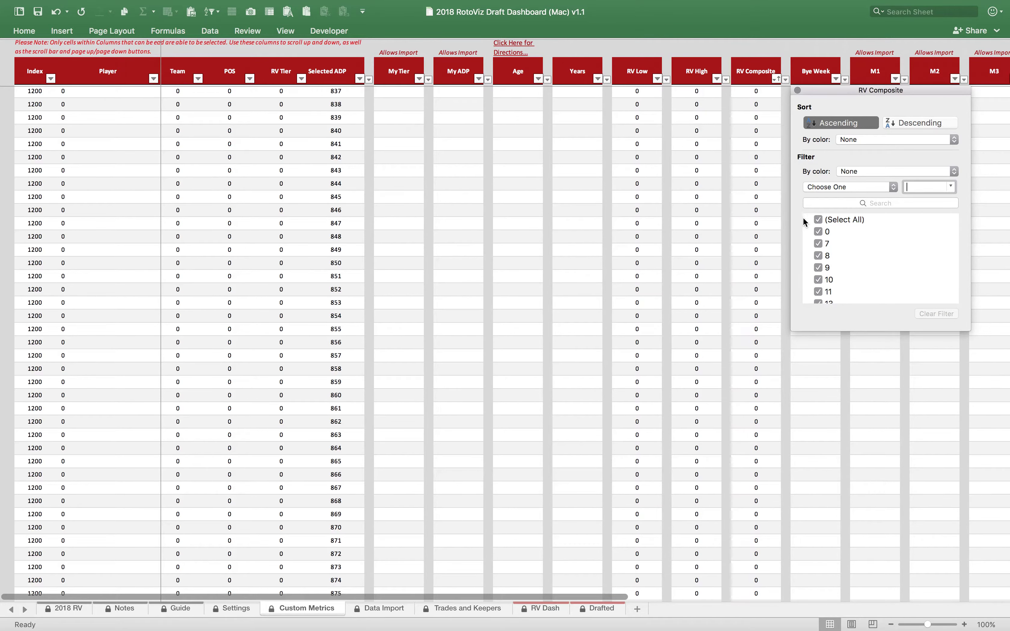
left_click(819, 232)
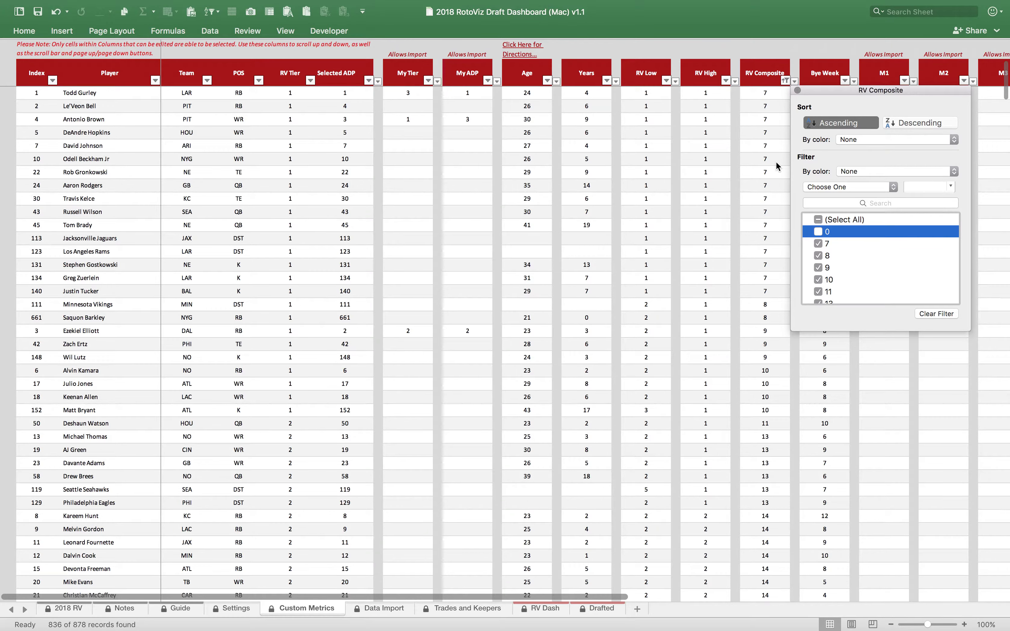
left_click(767, 156)
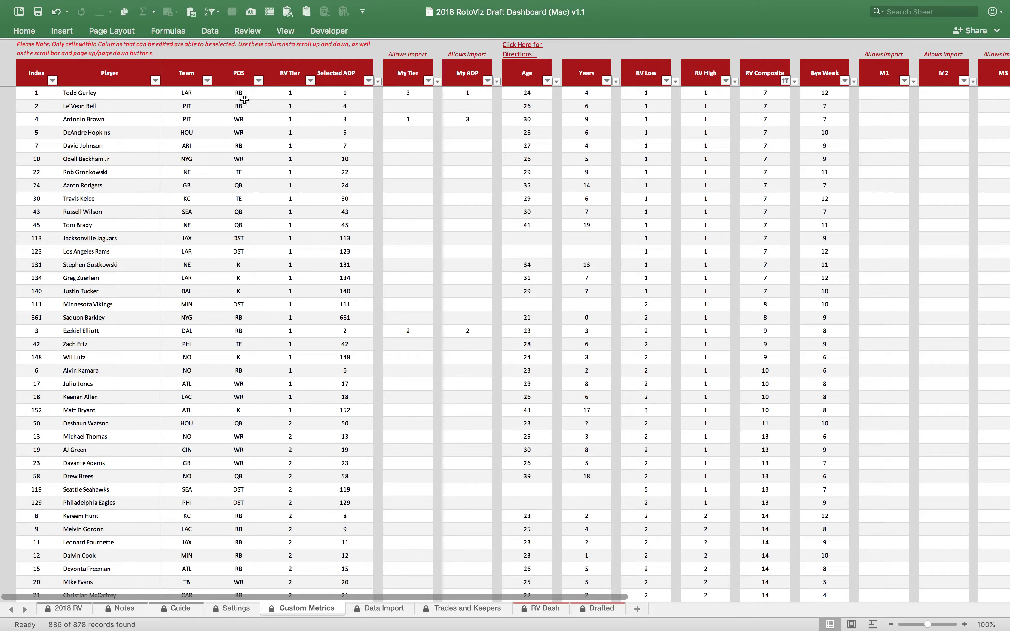
- Filter the player table's POS column to show only RB players
left_click(259, 80)
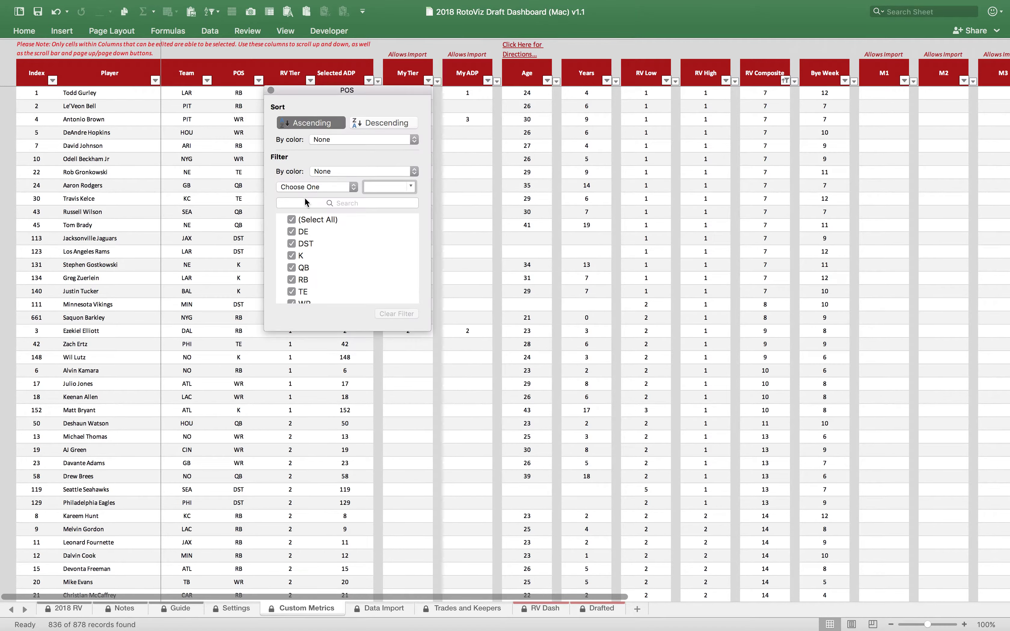
left_click(305, 220)
left_click(299, 280)
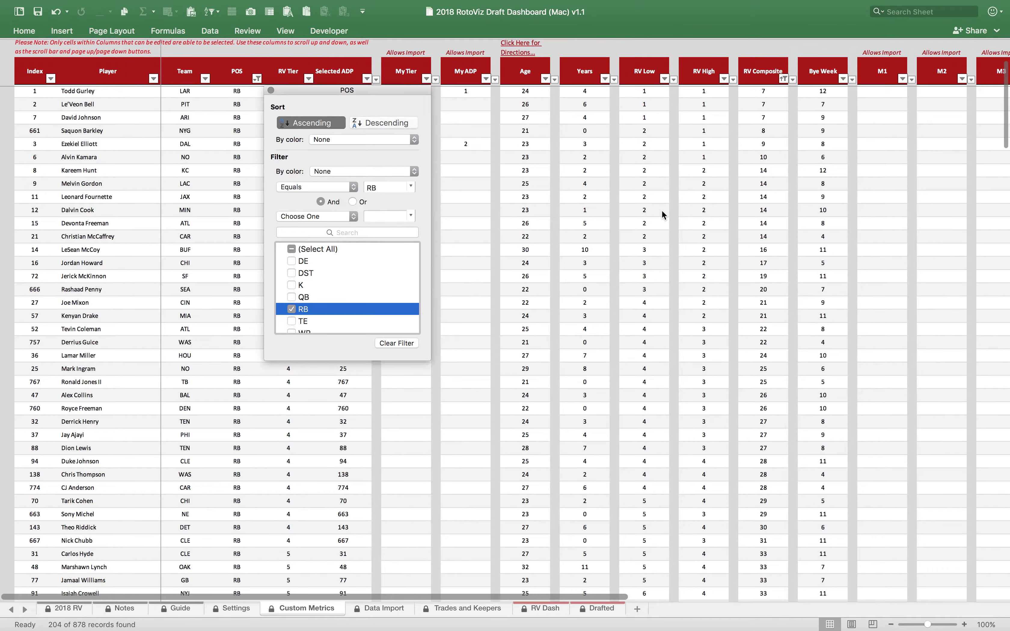
left_click(661, 210)
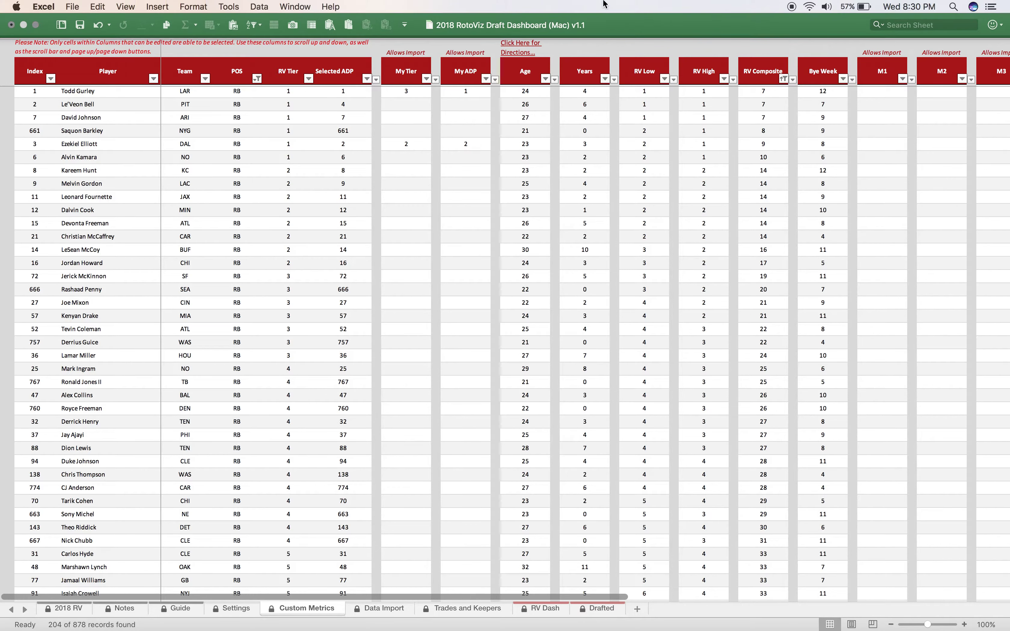
- Restore all values in the RV Composite and POS filters so the table lists every row again
left_click(784, 79)
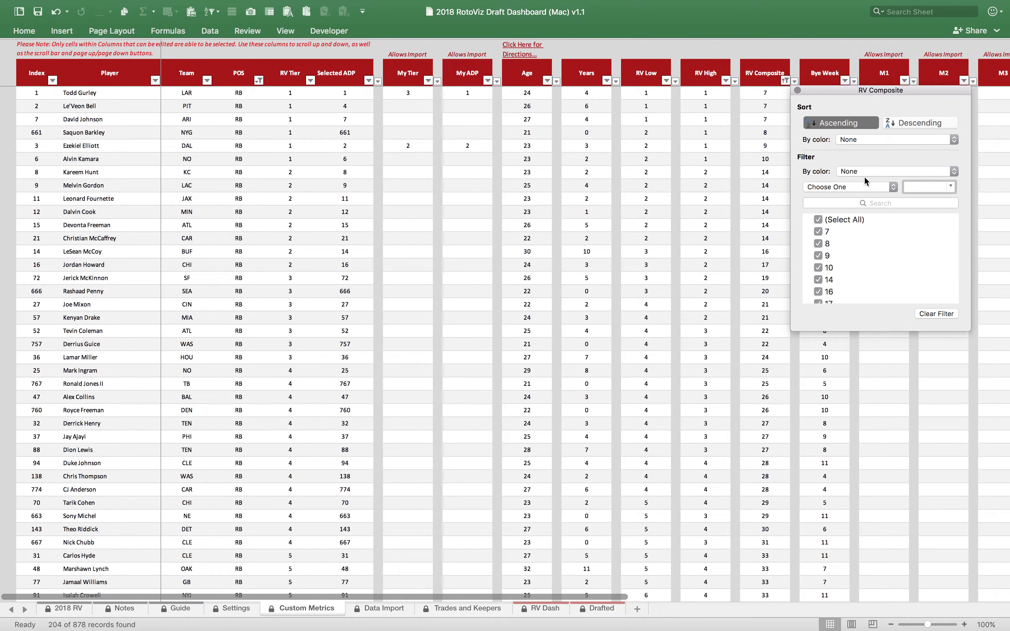
left_click(841, 222)
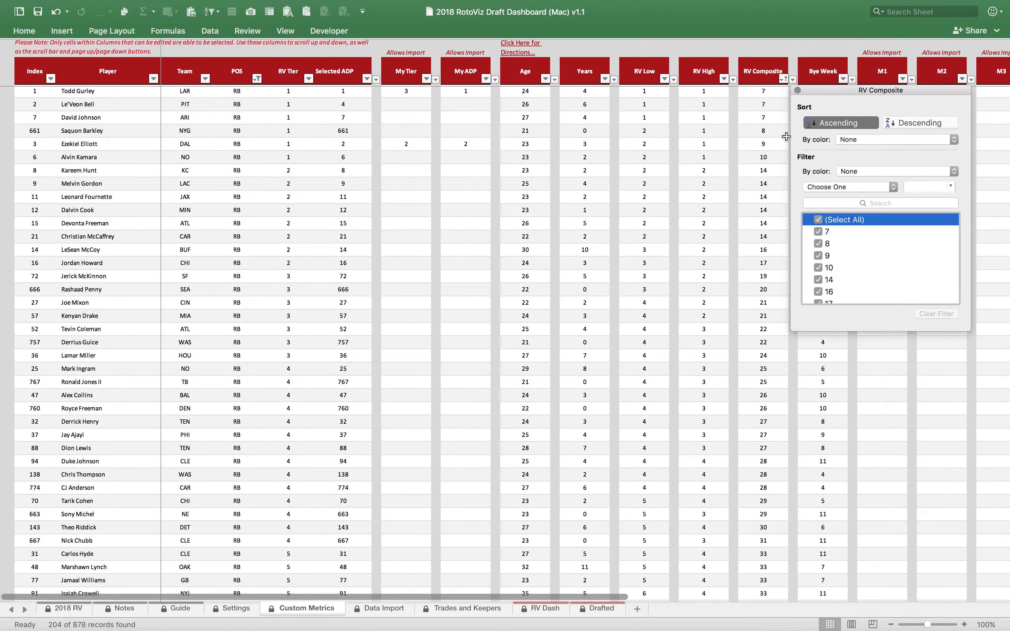
left_click(798, 90)
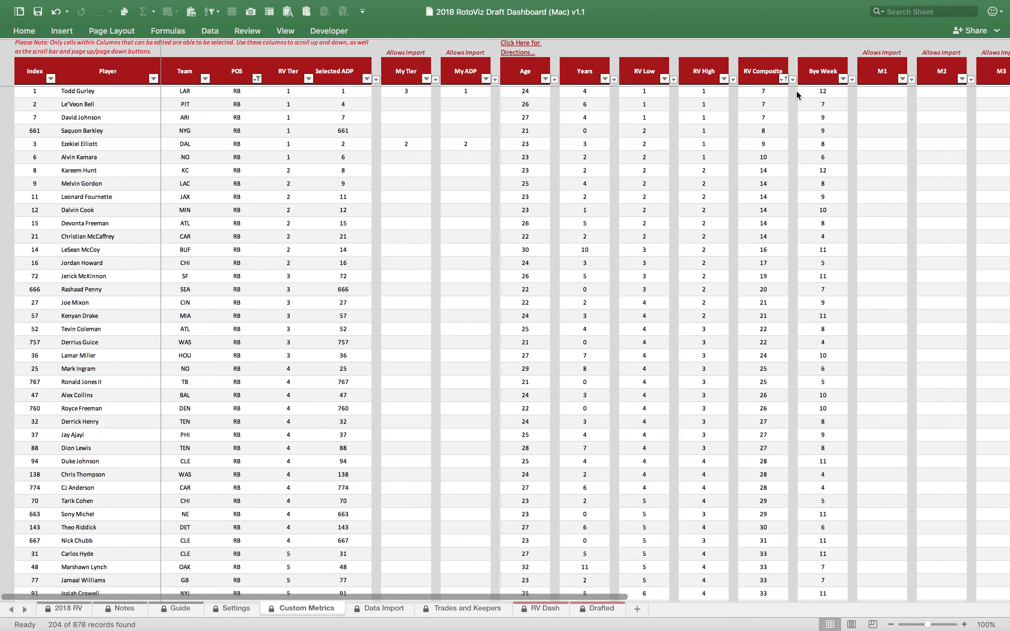
left_click(257, 80)
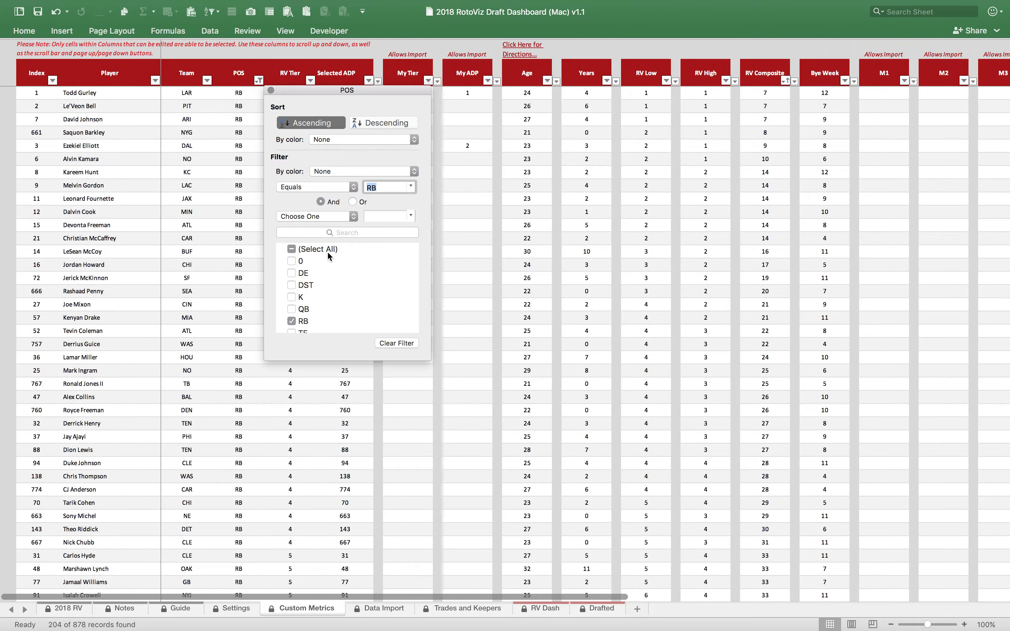
left_click(328, 251)
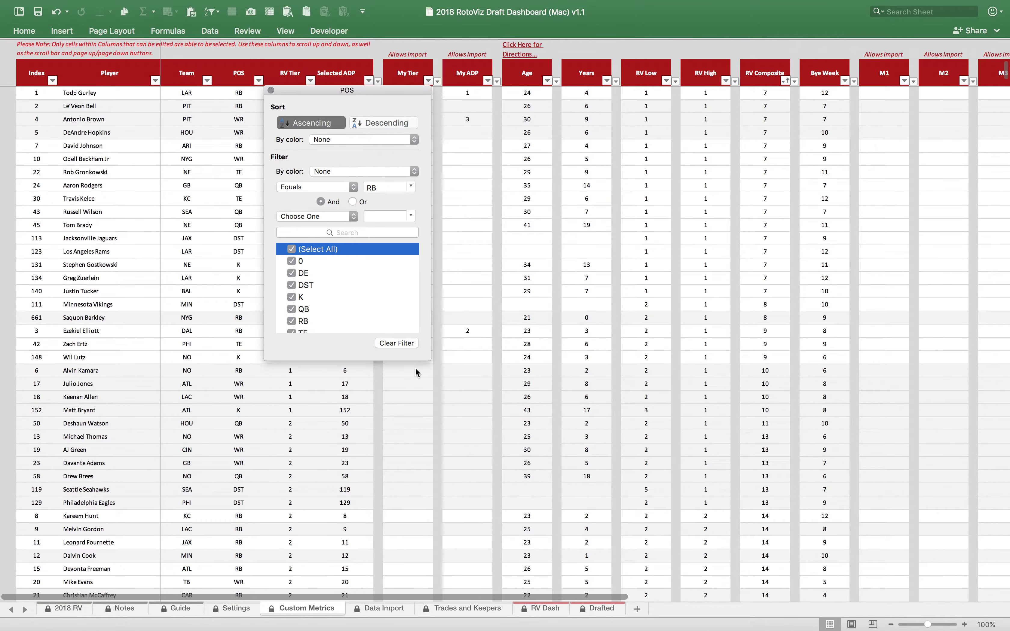
left_click(465, 417)
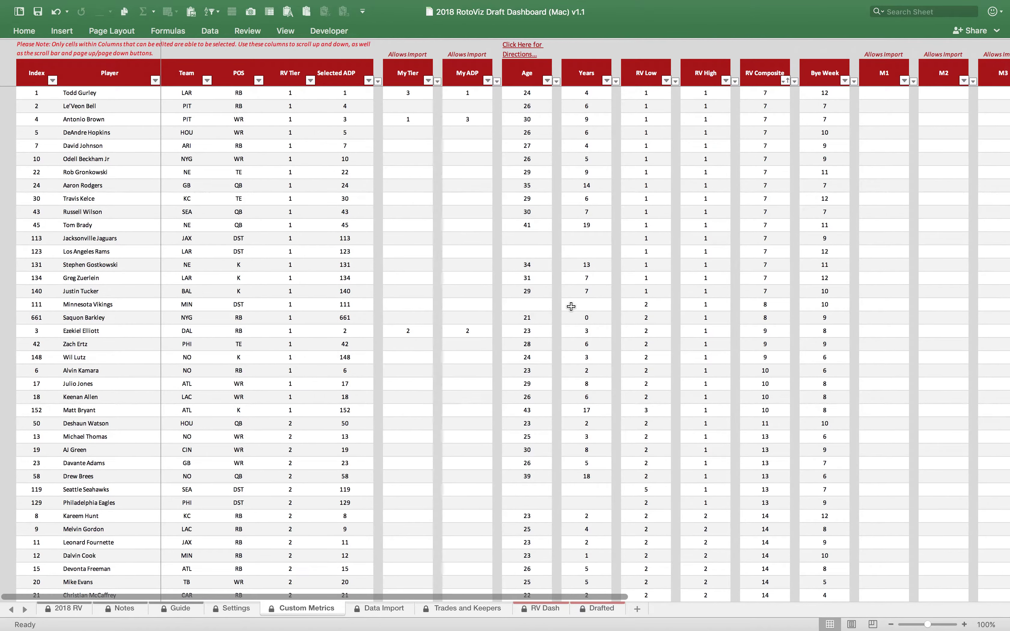
scroll(571, 307, "right", 2)
scroll(571, 307, "up", 3)
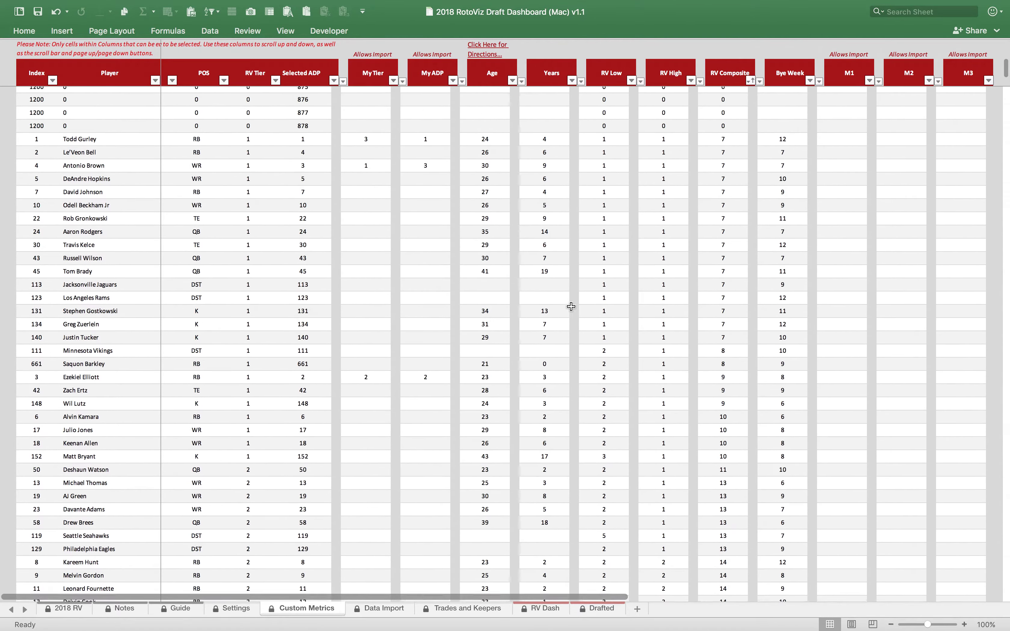
scroll(571, 307, "left", 2)
scroll(571, 306, "up", 5)
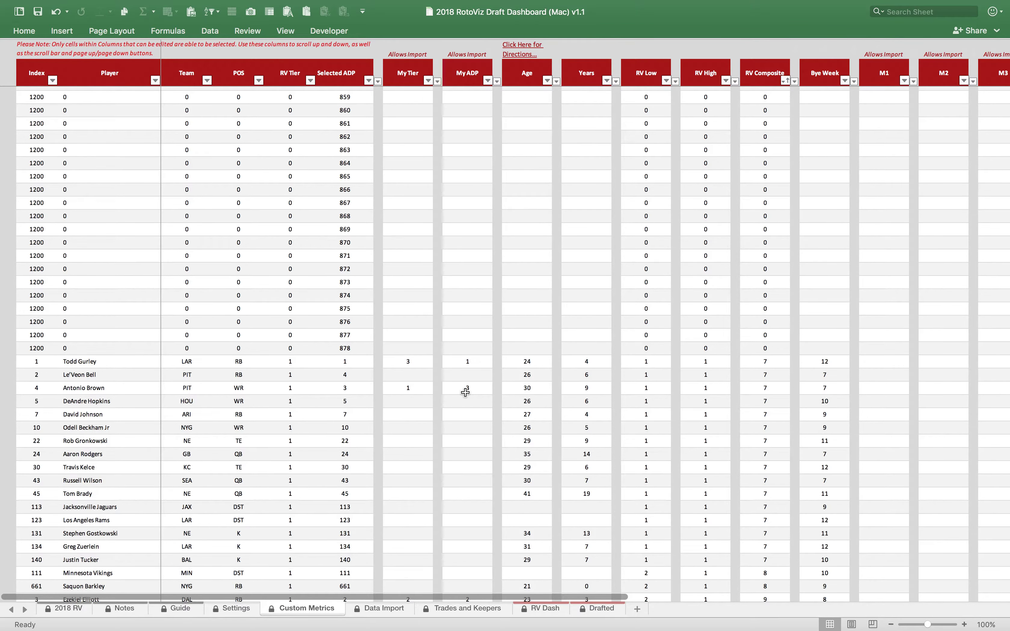
- View the Data Import sheet and create a new blank workbook for the source data
left_click(395, 611)
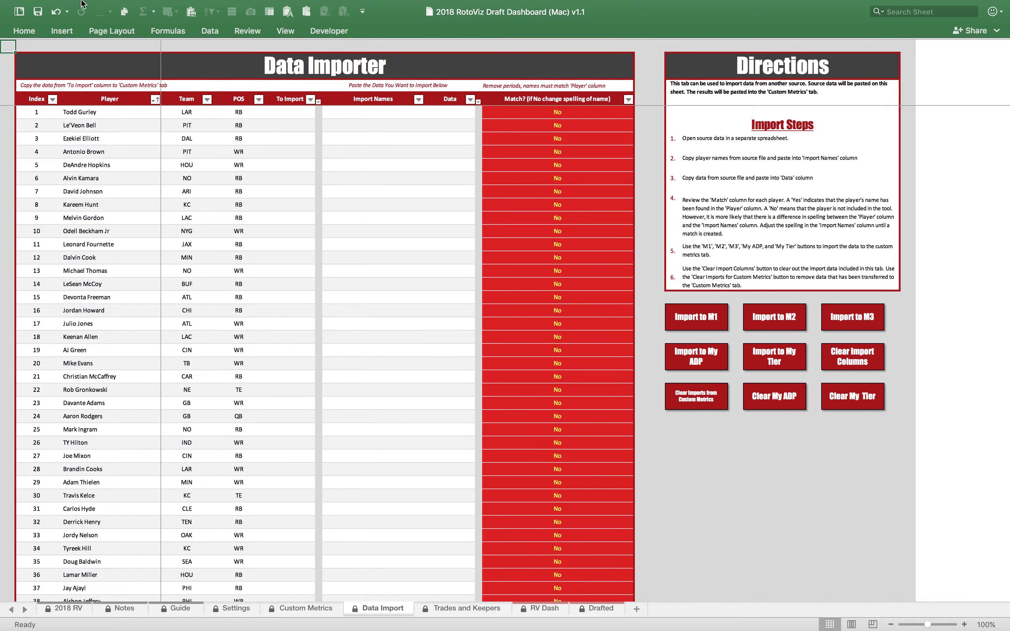
left_click(75, 6)
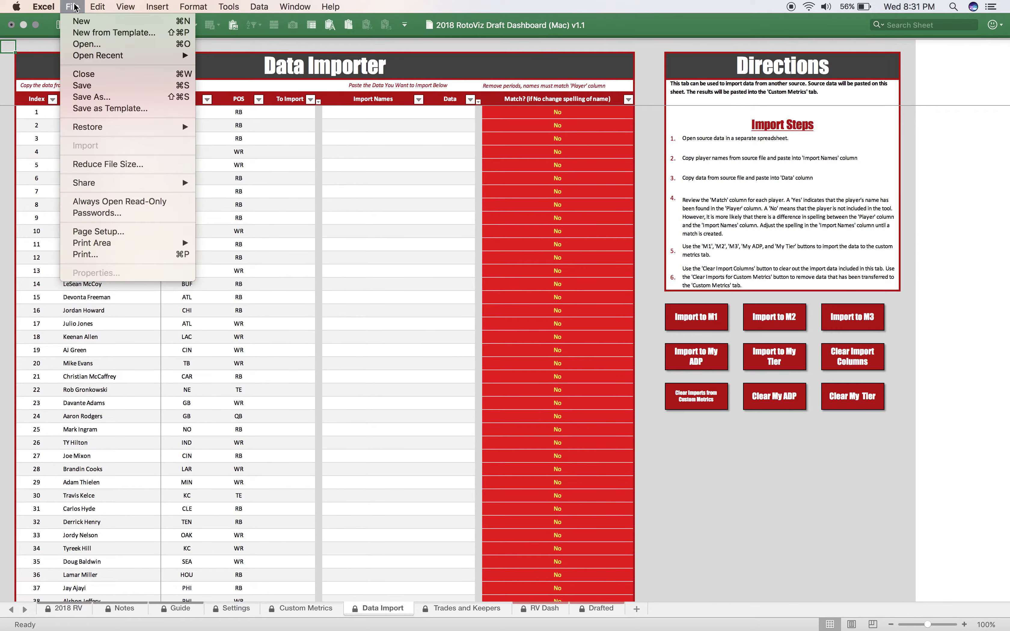
left_click(79, 24)
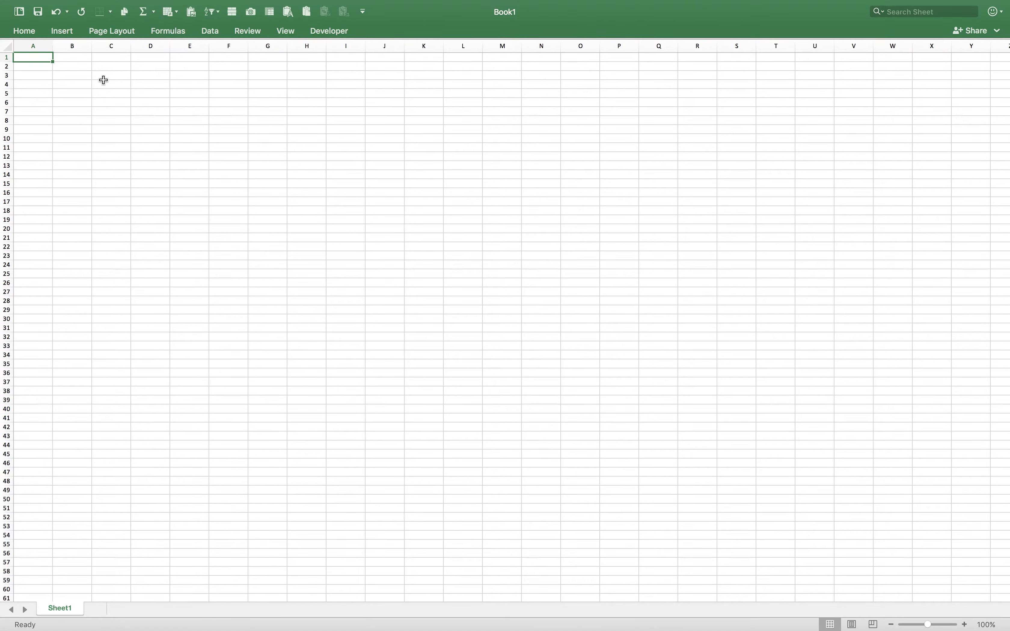
- Enter the headers Name, Grade and Proj in cells C4 to E4 of the blank sheet
left_click(104, 79)
type("Name")
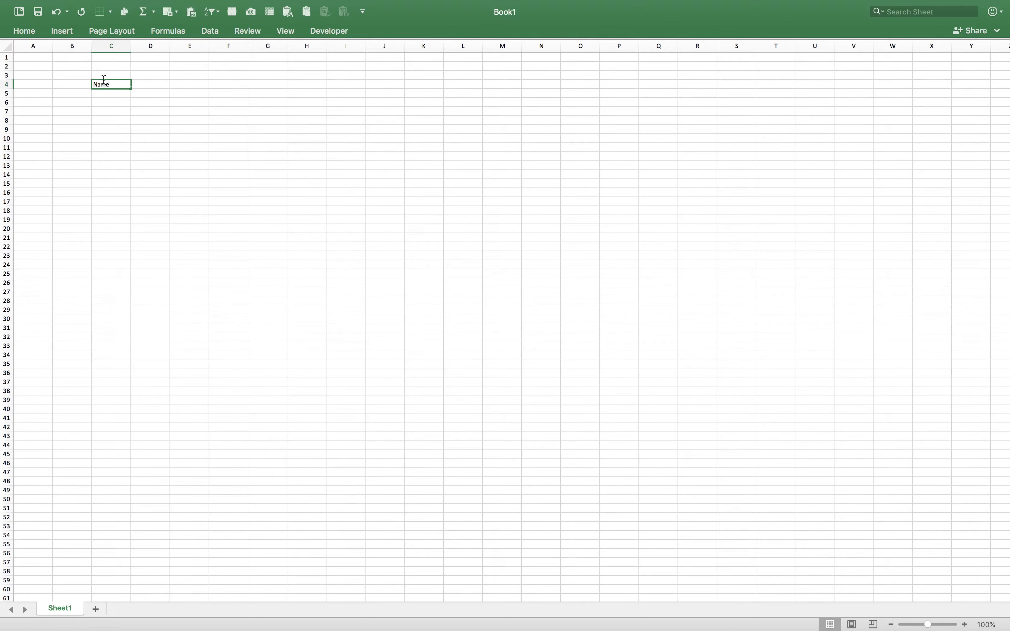
key("Return")
left_click(142, 86)
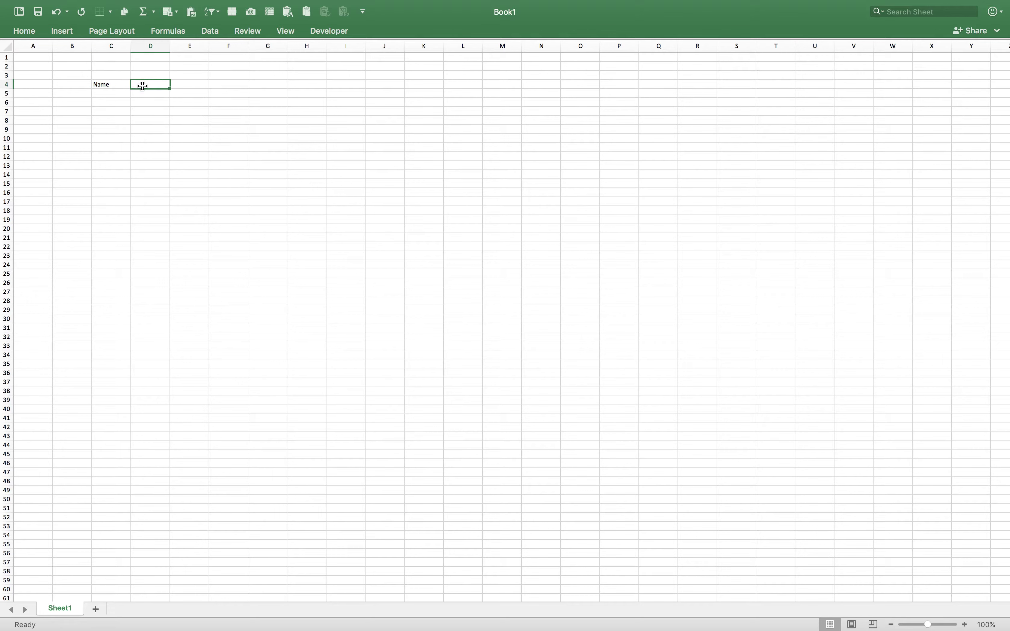
type("Grade")
key("Return")
left_click(176, 84)
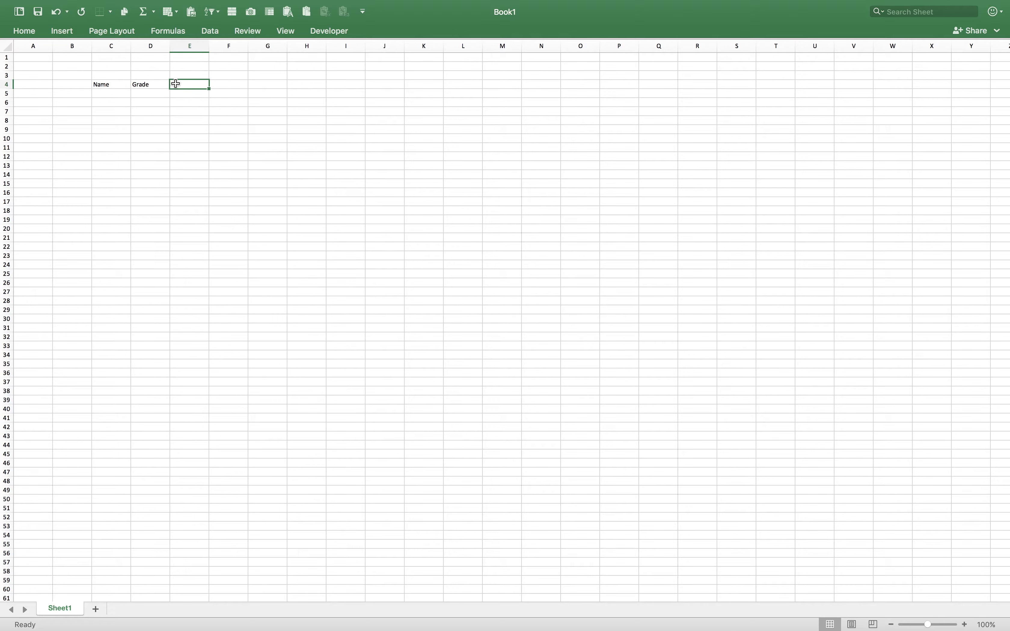
type("Proj")
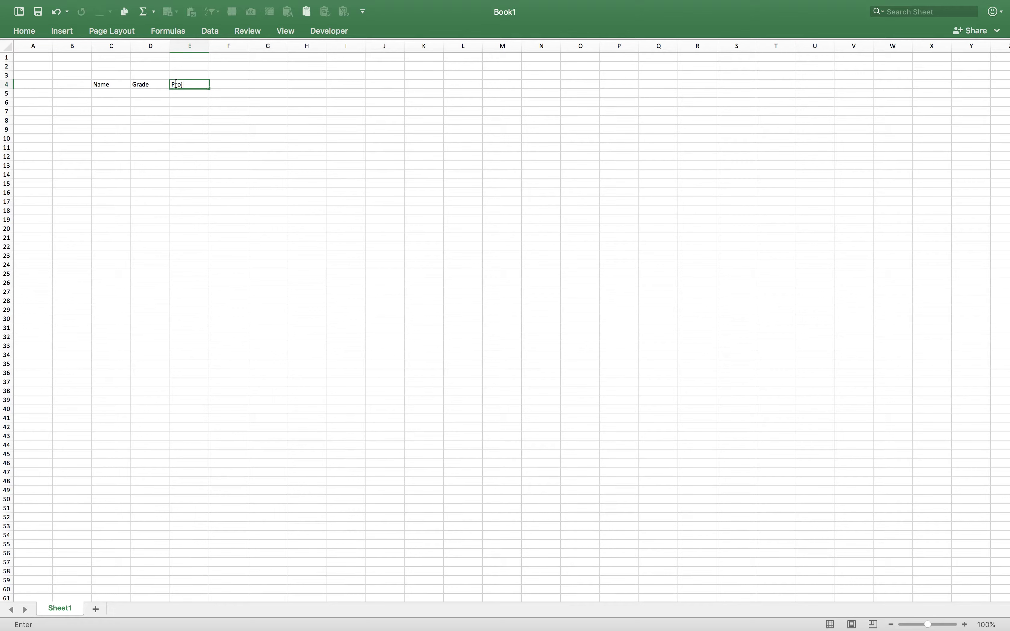
key("Return")
key("Return")
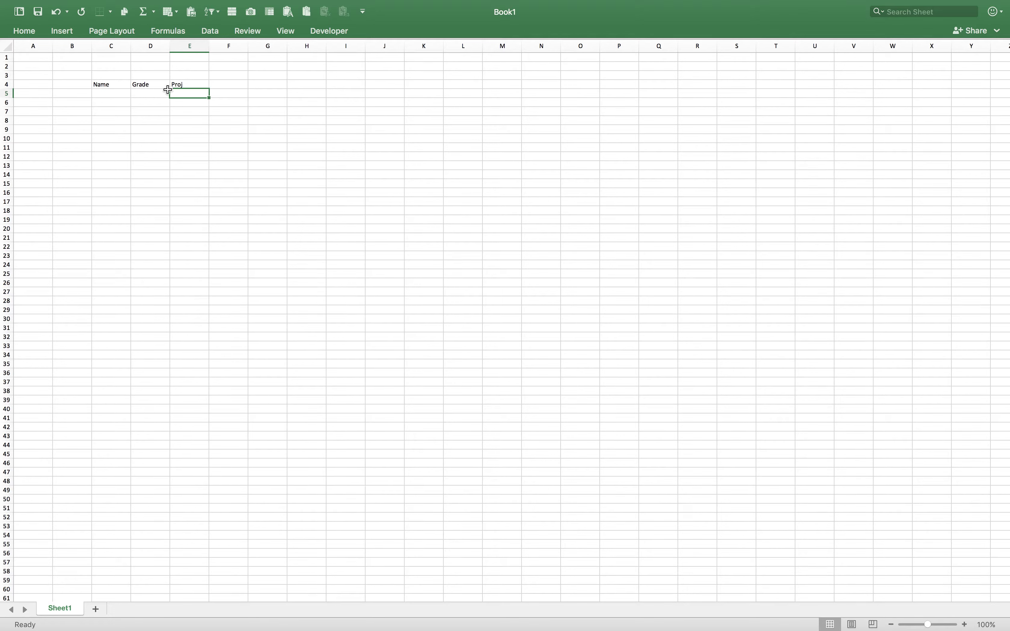
- List Drew Brees, Alvin Kamara and Zach Ertz under the Name header in cells C5 to C7
left_click(116, 94)
type("D")
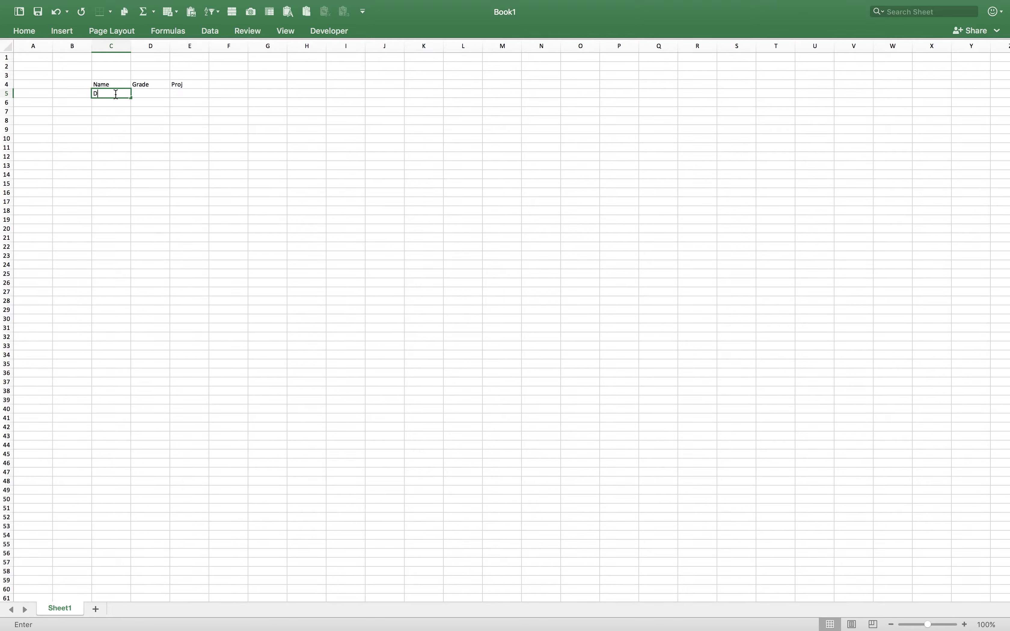
type("rew Brees")
key("Return")
type("Alvin Kama")
type("rs")
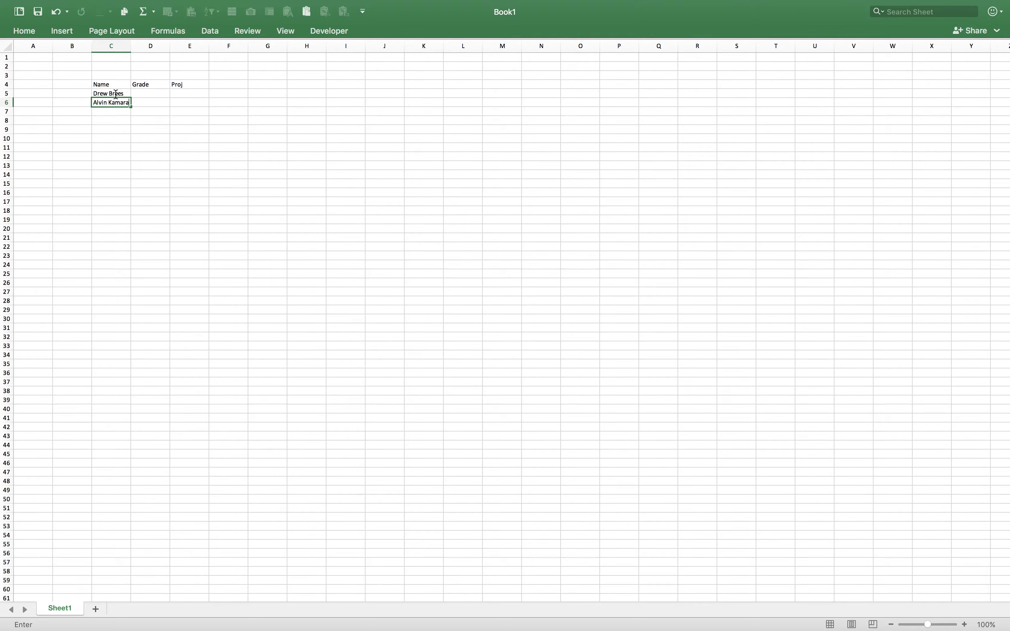
key("Return")
type("Zach Ertz")
key("Return")
- Enter grades of A for Drew Brees, A for Alvin Kamara and A- for Zach Ertz in the Grade column
left_click(116, 94)
key("Right")
type("A")
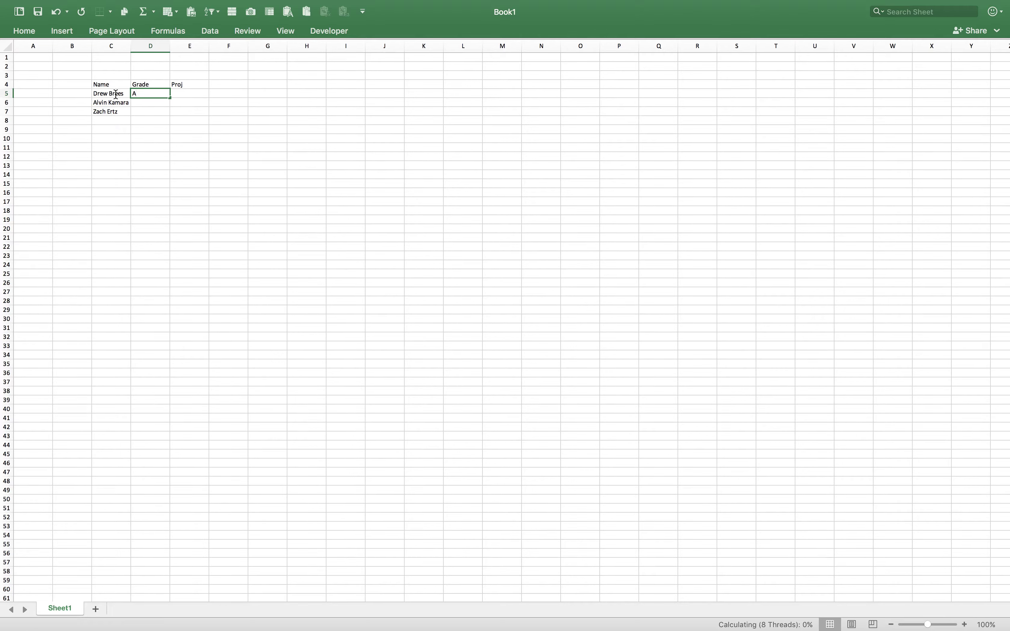
key("Return")
type("A")
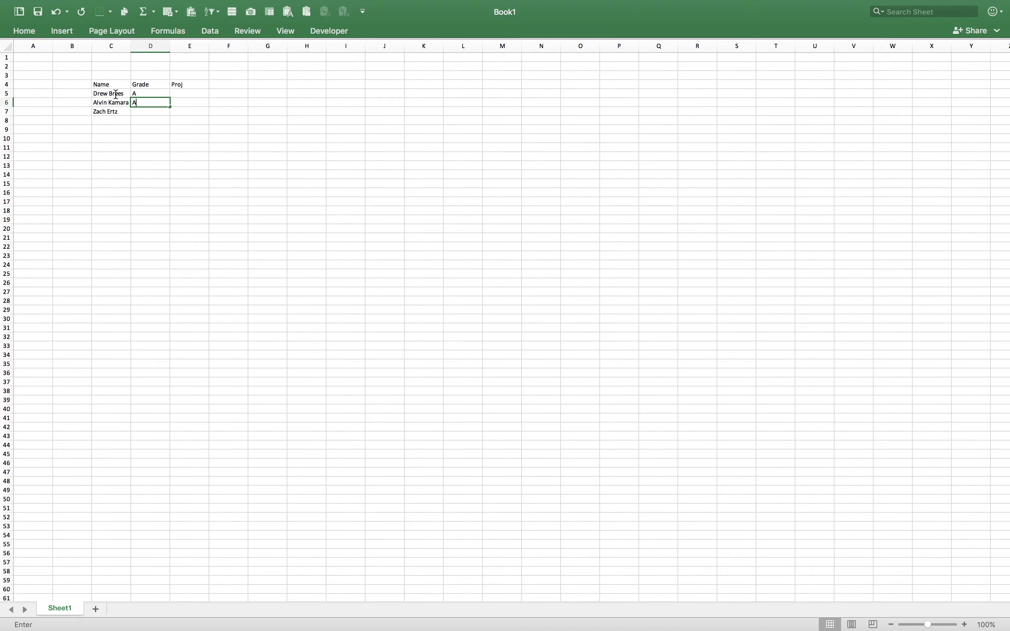
key("Return")
type("-")
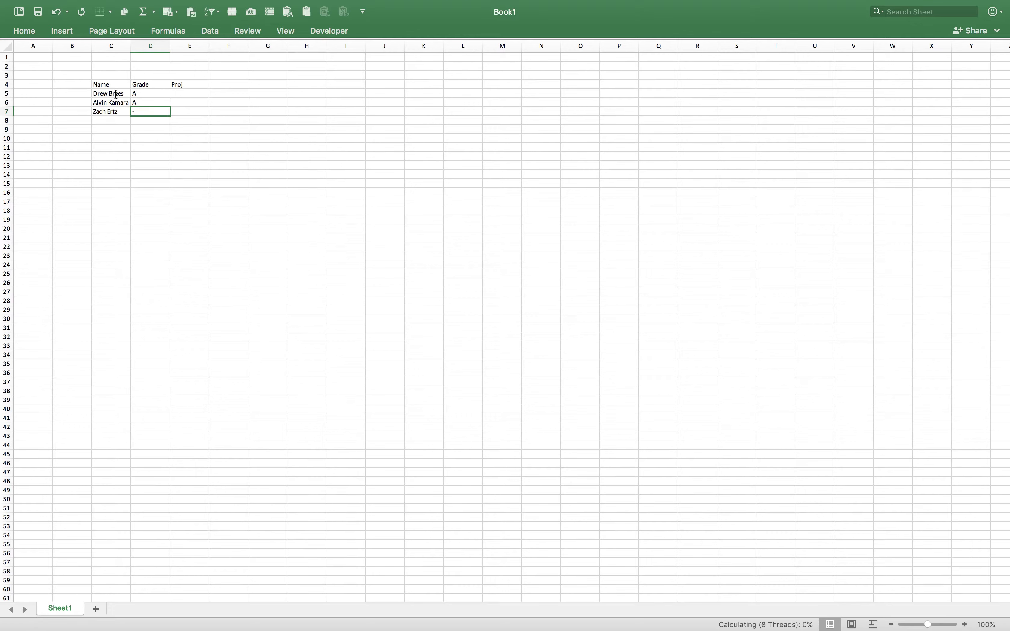
key("Return")
left_click(151, 113)
type("A-")
- Enter Proj values of 20 for Drew Brees, 17 for Alvin Kamara and 14 for Zach Ertz
left_click(185, 92)
type("20")
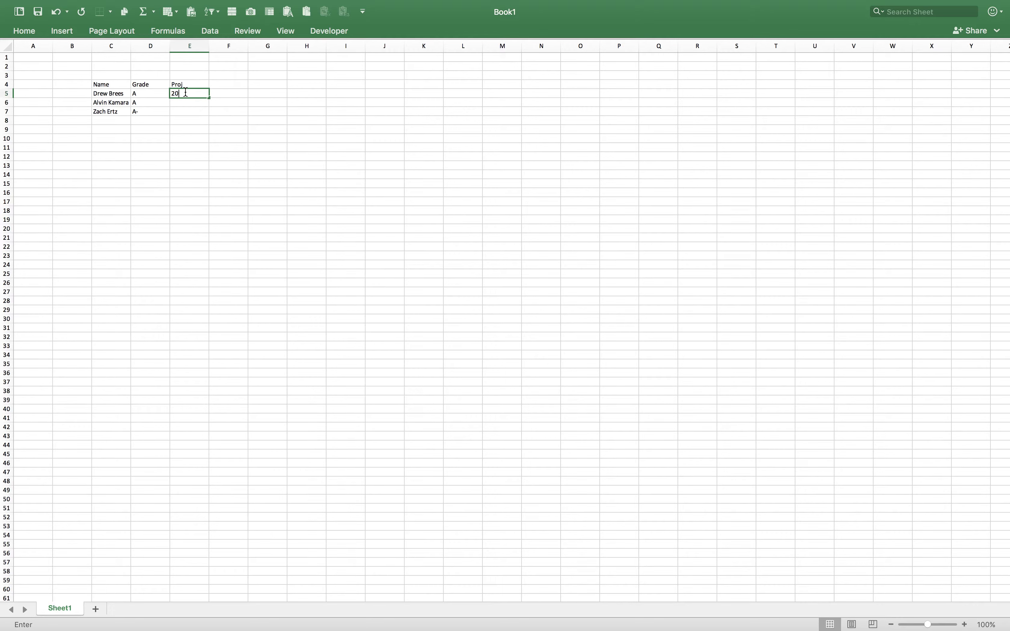
key("Return")
type("17")
key("Return")
type("1")
key("Return")
- Copy the player names and grades in cells C5 to D7
left_click(137, 85)
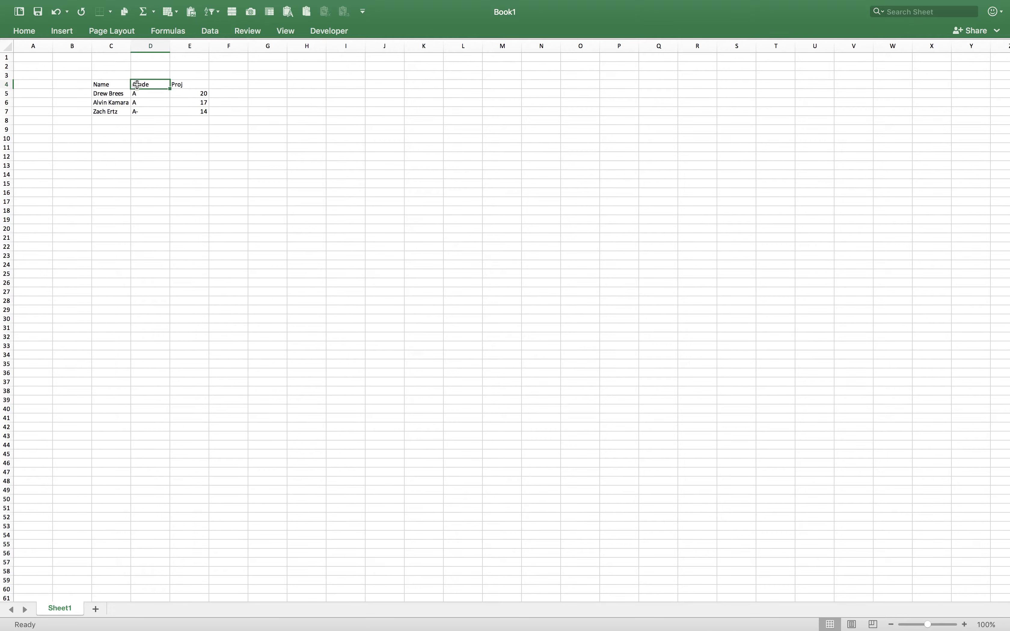
key("Left")
key("Down")
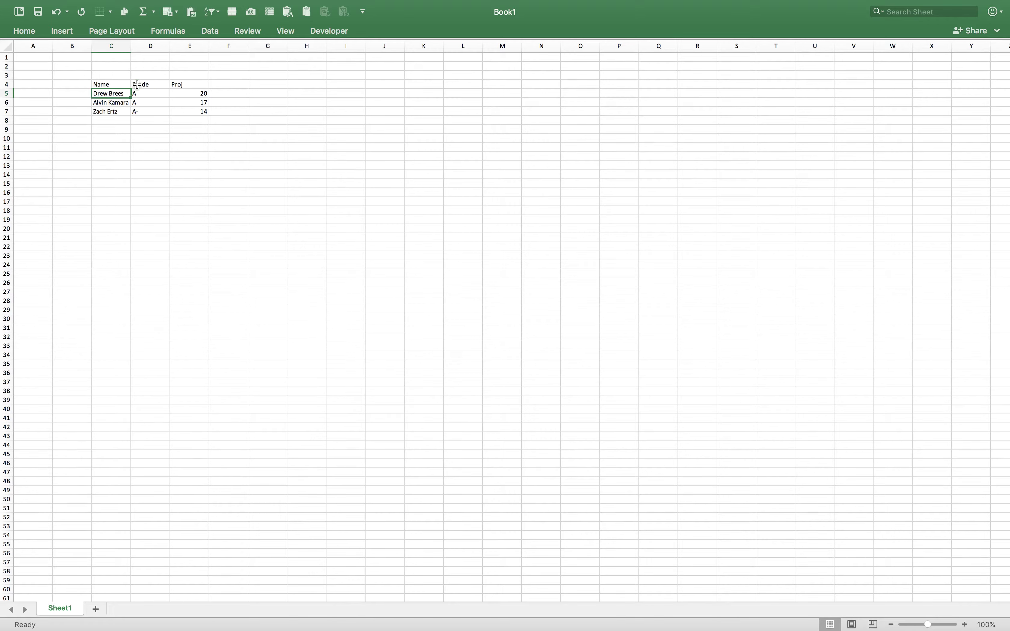
key("shift+Right")
key("shift+Down")
key("shift+Down")
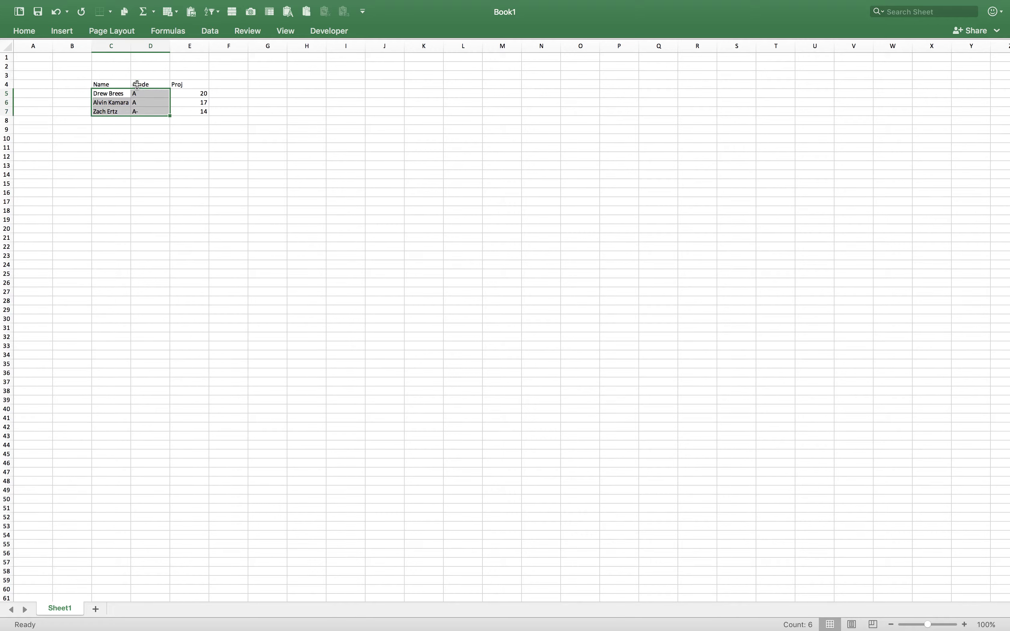
key("Left")
key("Right")
key("shift+Down")
key("shift+Down")
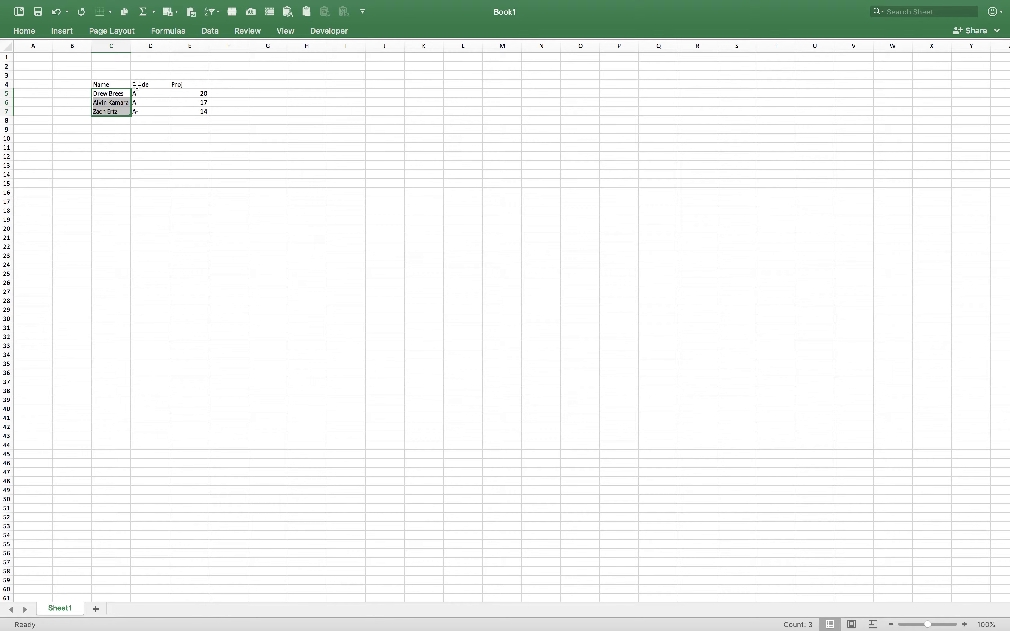
key("shift+Right")
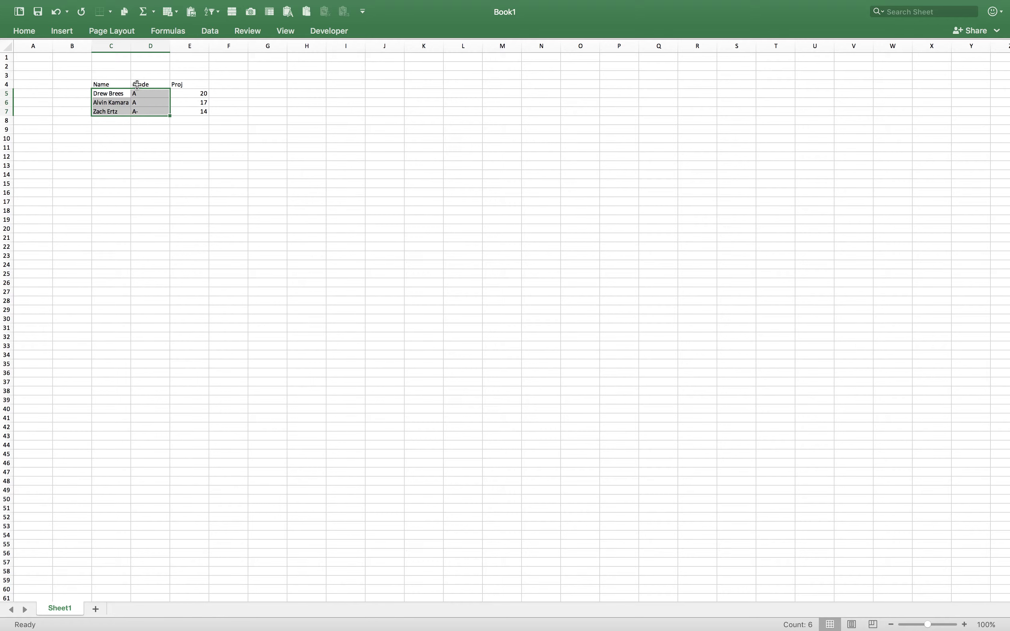
key("cmd+c")
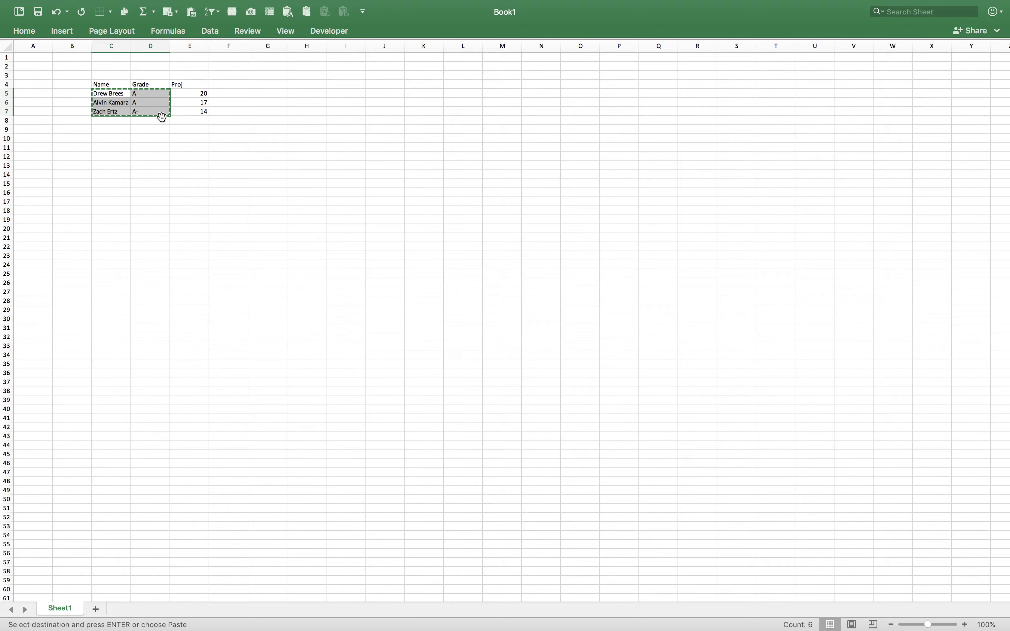
- Switch to the RotoViz Draft Dashboard workbook and paste the copied names and grades into the Import Names and Data columns
key("ctrl+Up")
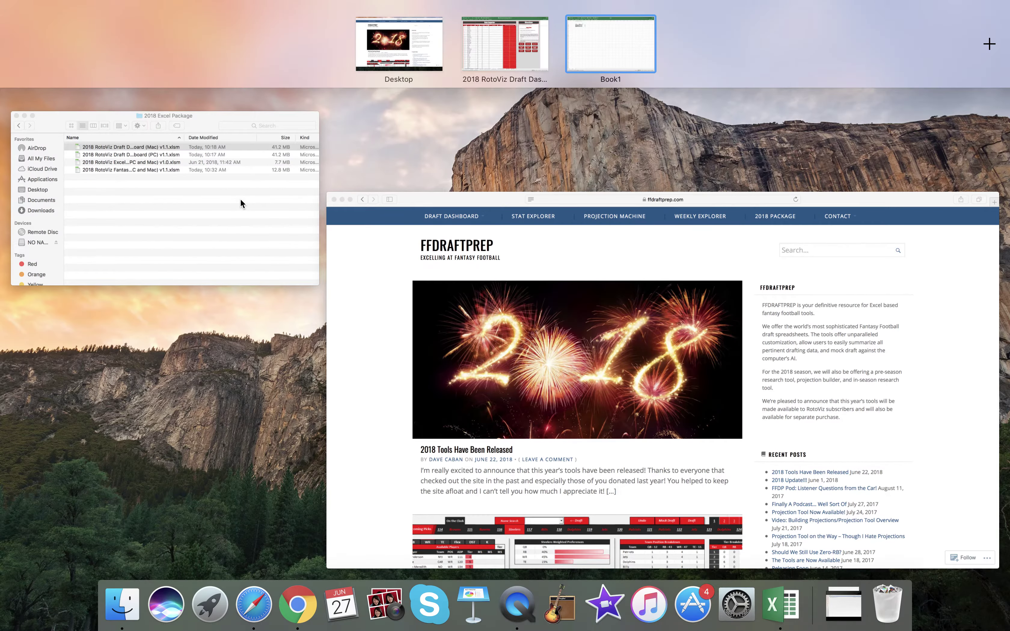
left_click(480, 46)
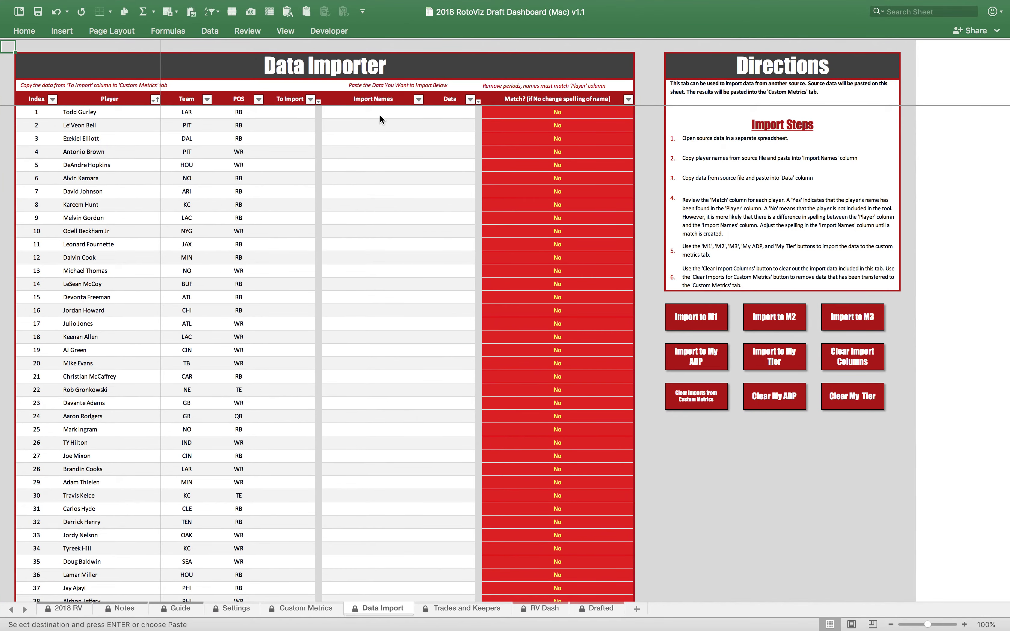
left_click(371, 117)
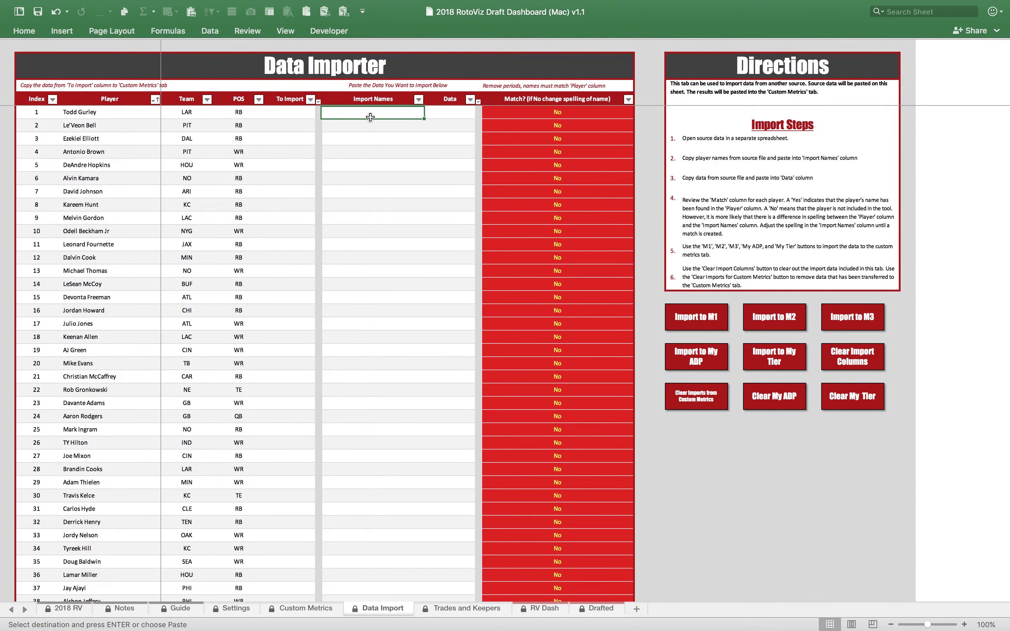
key("super+v")
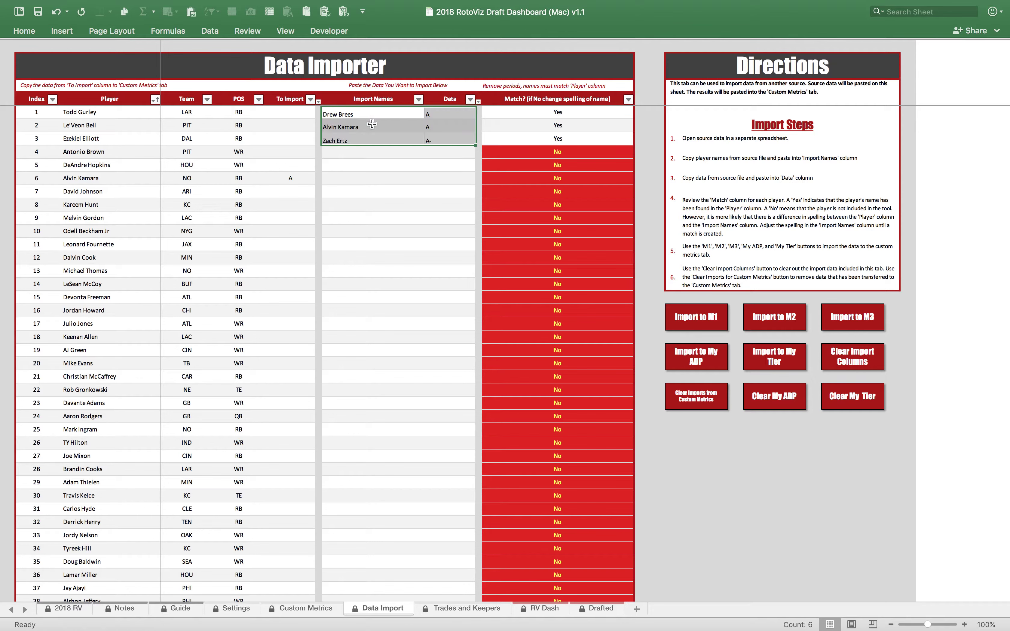
left_click(389, 166)
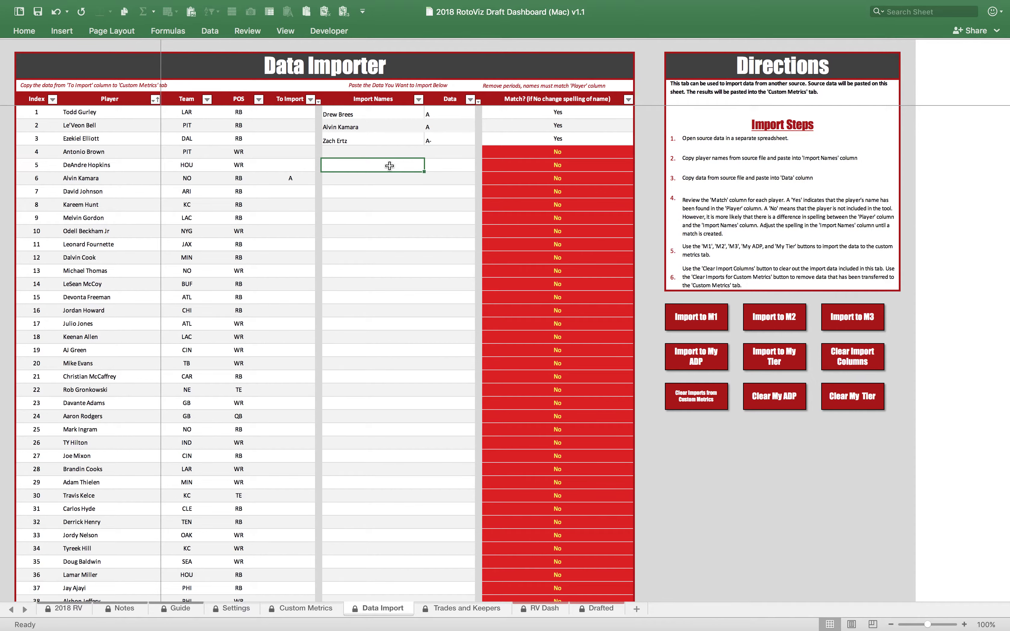
key("super+z")
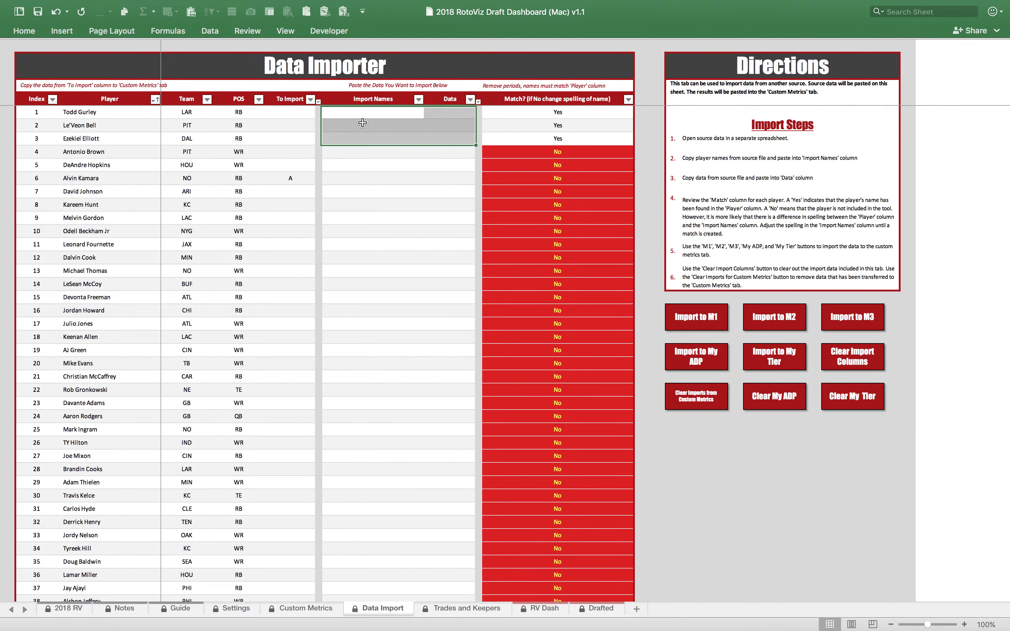
left_click(358, 113)
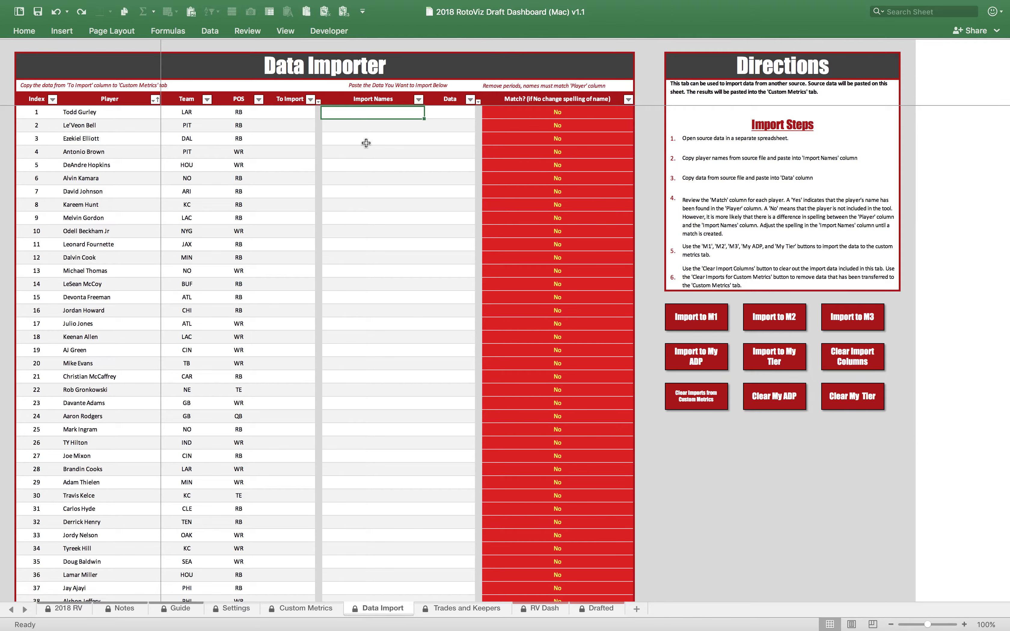
type("Drew Brees\tA Alvin Kamara\tA Zach Ertz\tA-")
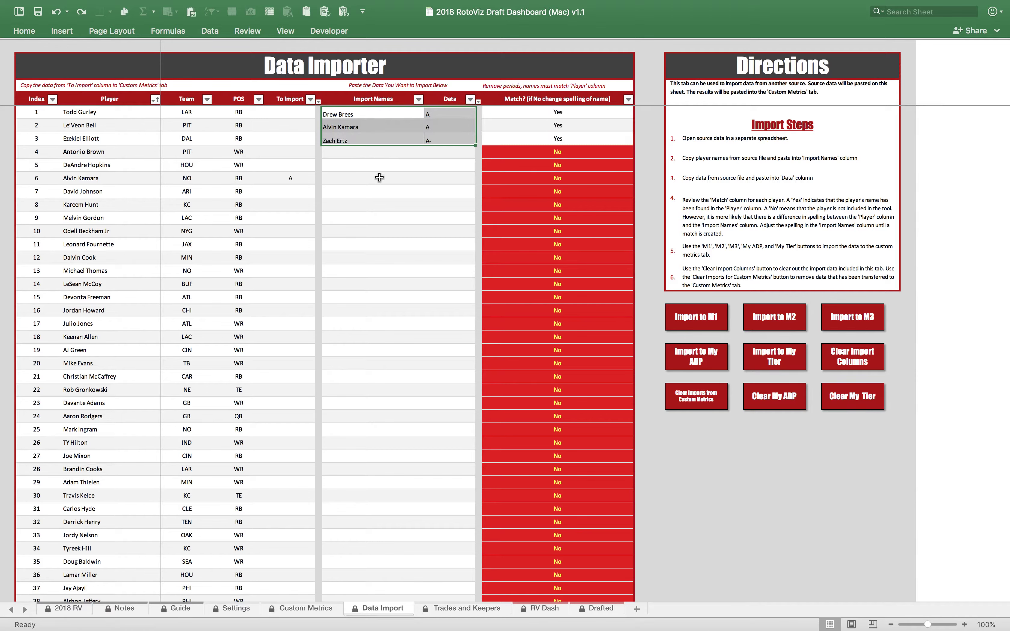
- Misspell Alvin Kamara as Alvin Kamaraa in the Import Names column to test the Match check
left_click(379, 177)
left_click(539, 112)
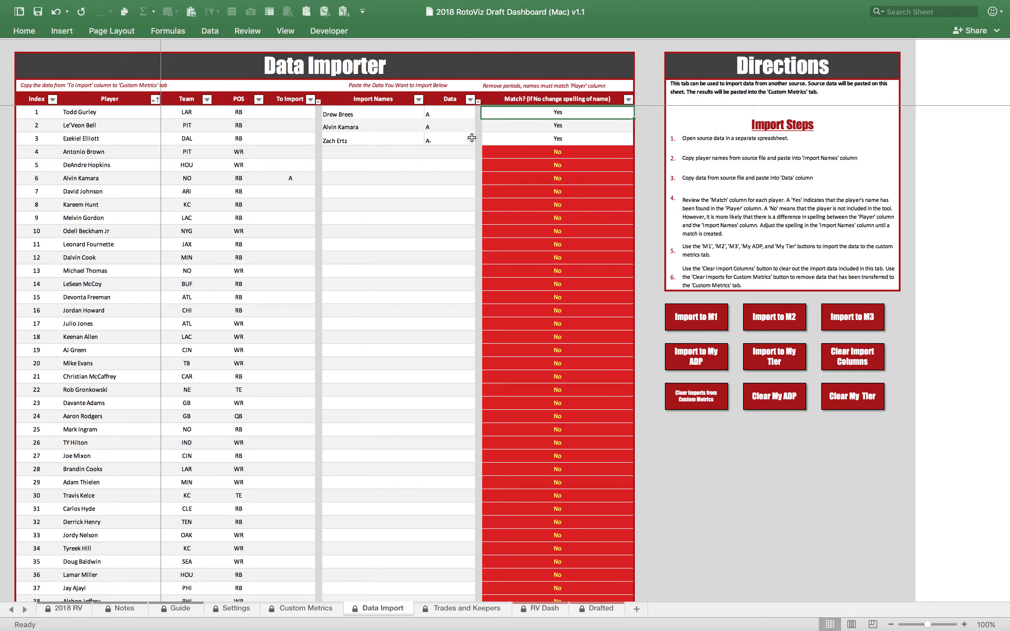
left_click(351, 128)
double_click(353, 126)
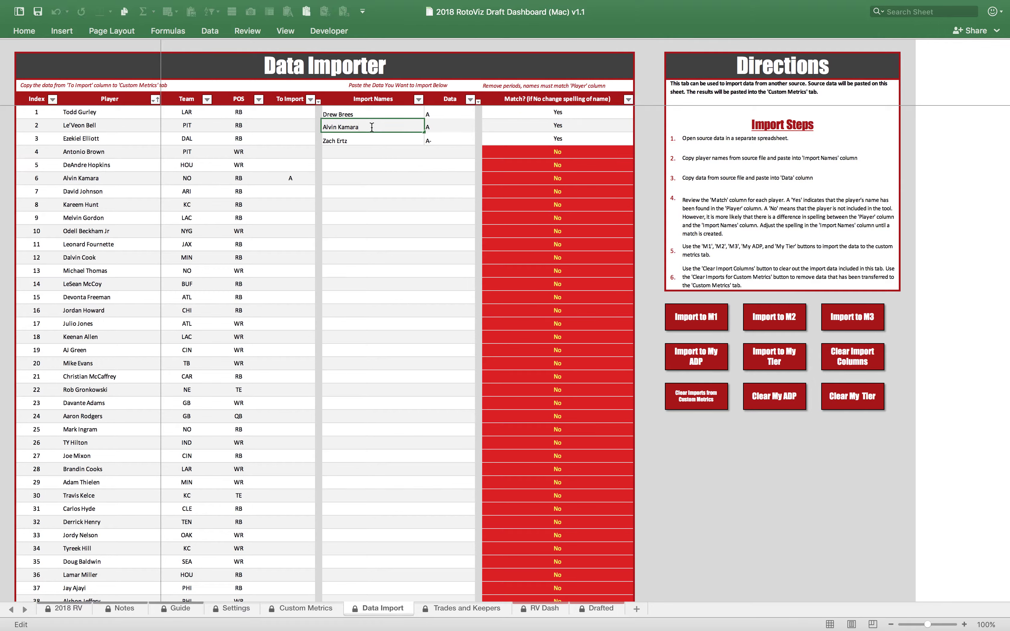
type("a")
key("Return")
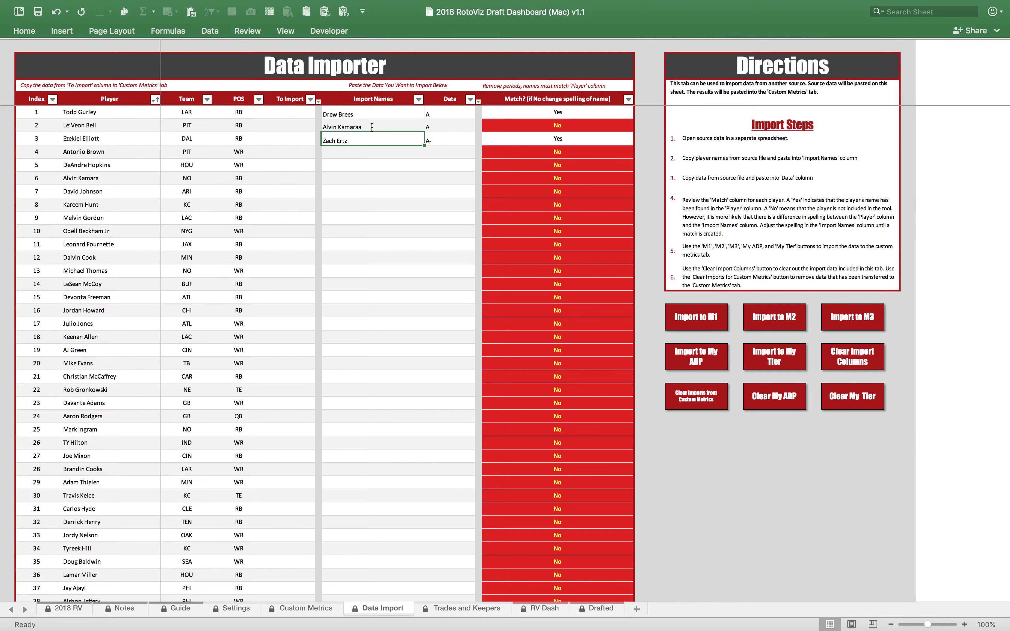
- Restore the spelling Alvin Kamara in the Import Names column and import the grades to M1
left_click(391, 125)
double_click(391, 126)
key("BackSpace")
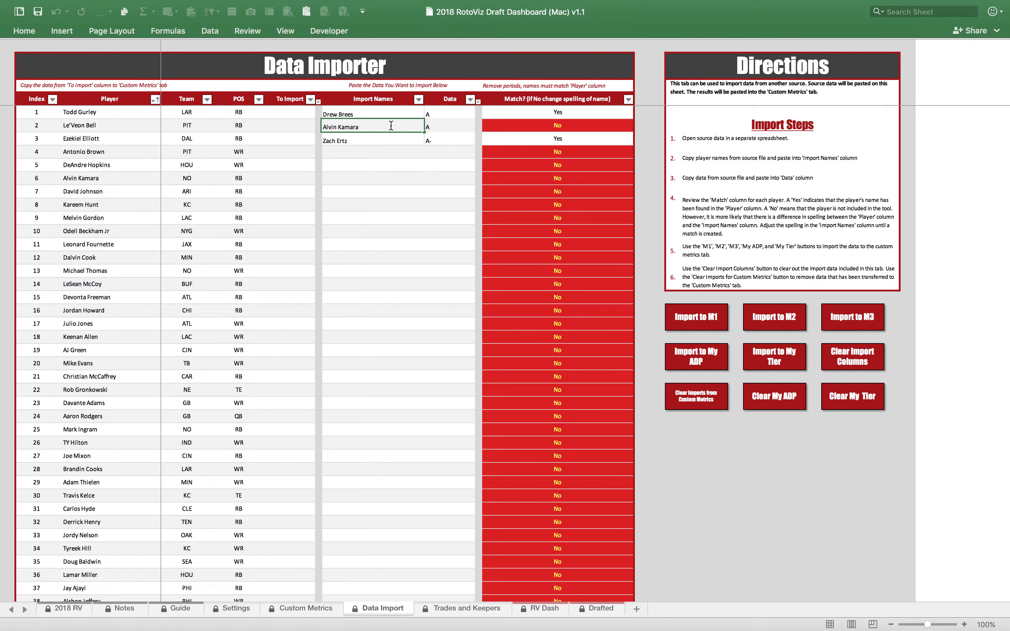
key("Return")
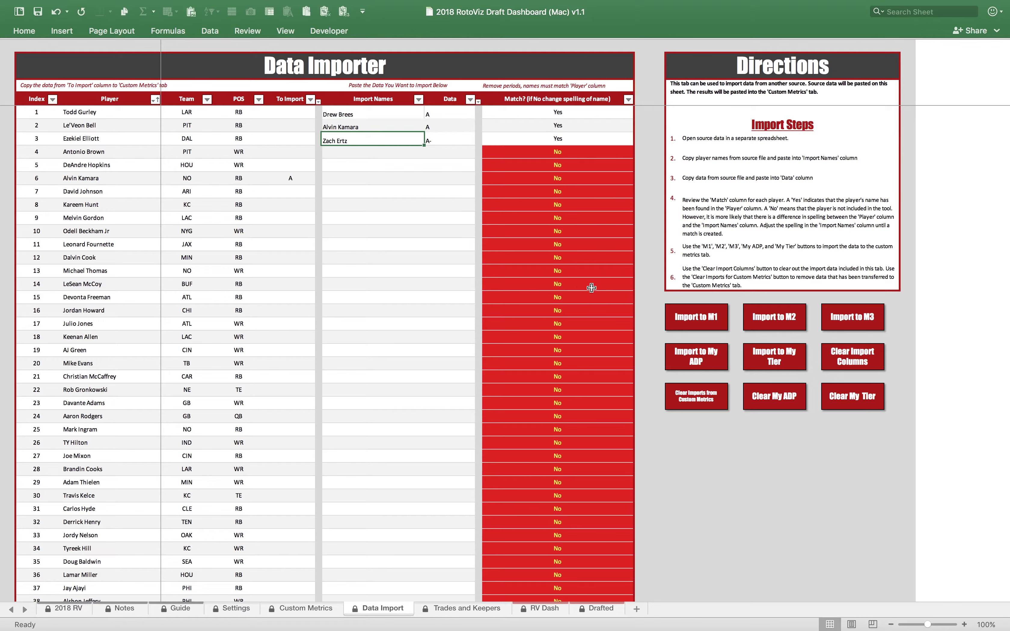
left_click(694, 320)
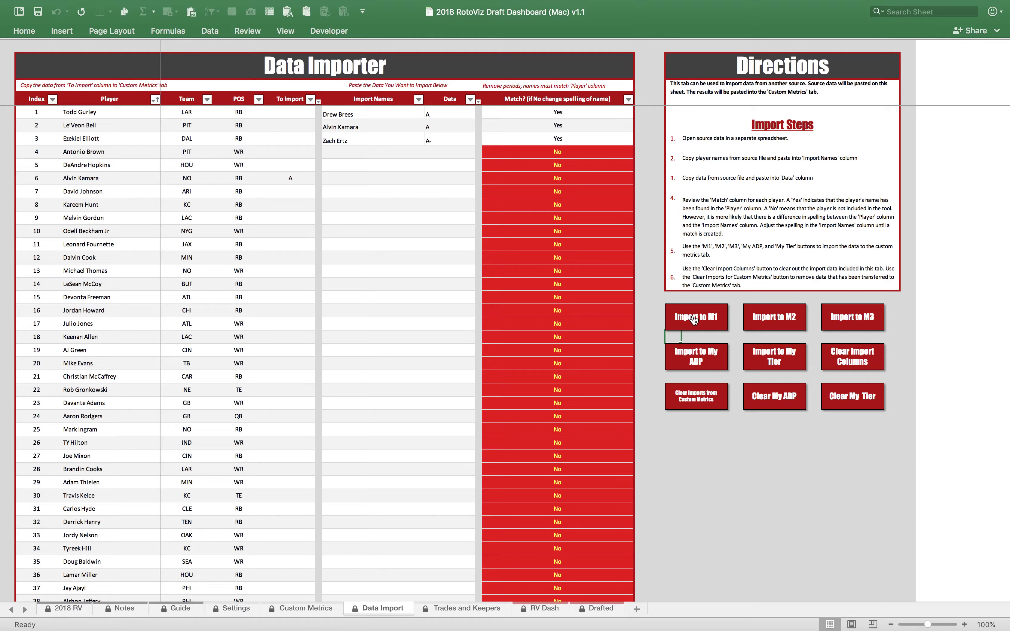
- Switch to Book1 and copy the Proj values in cells E5 to E7
key("ctrl+Up")
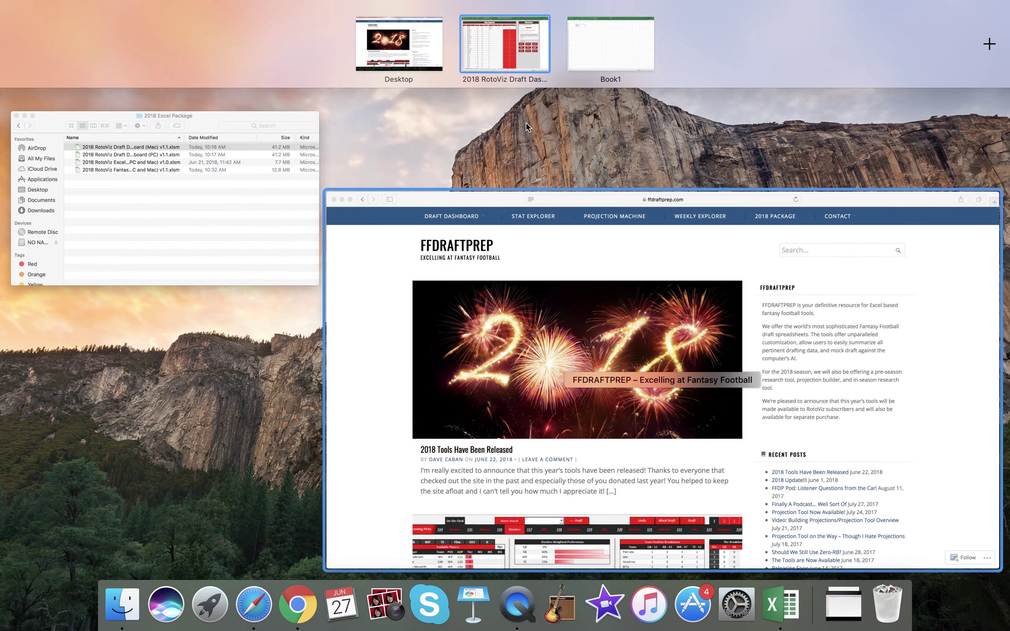
left_click(583, 46)
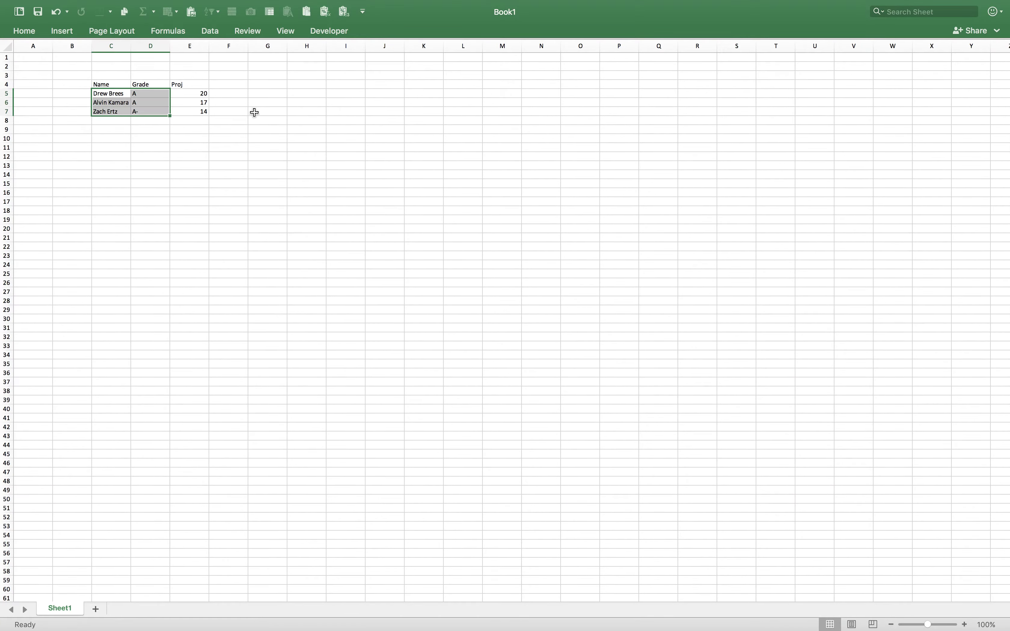
left_click(211, 94)
key("shift+Down")
key("shift+Down")
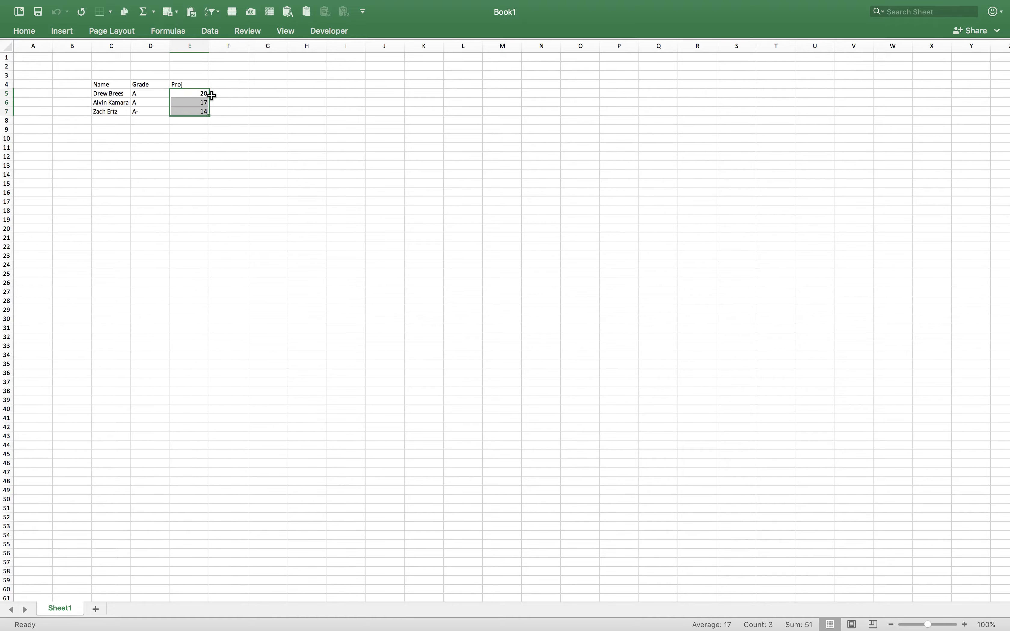
key("super+c")
- Paste the Proj values over the grades in the dashboard's Data column and import them to M2
key("ctrl+Up")
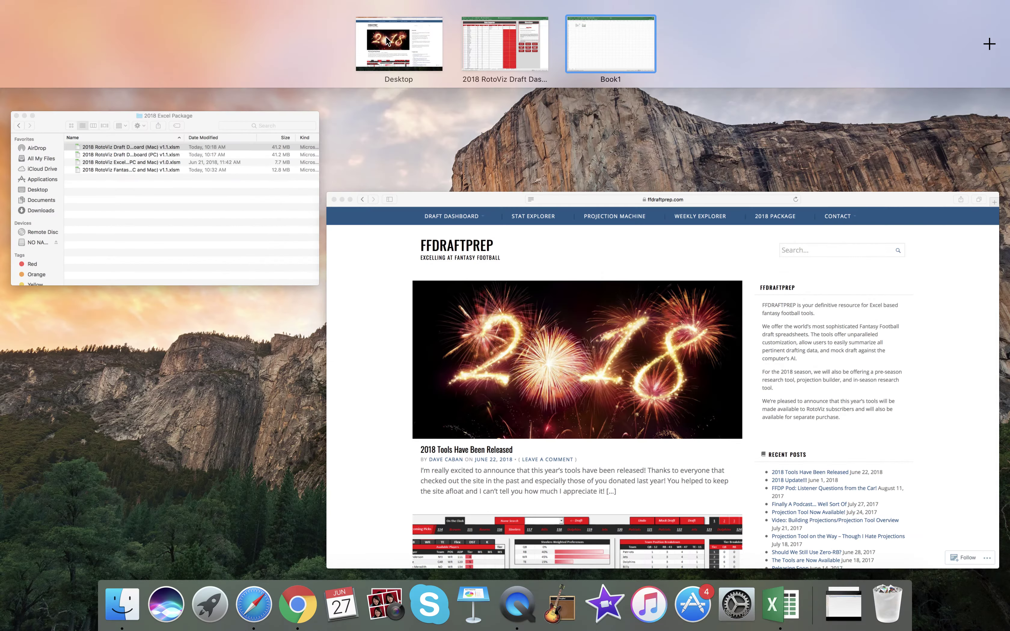
left_click(495, 38)
left_click(437, 116)
key("super+v")
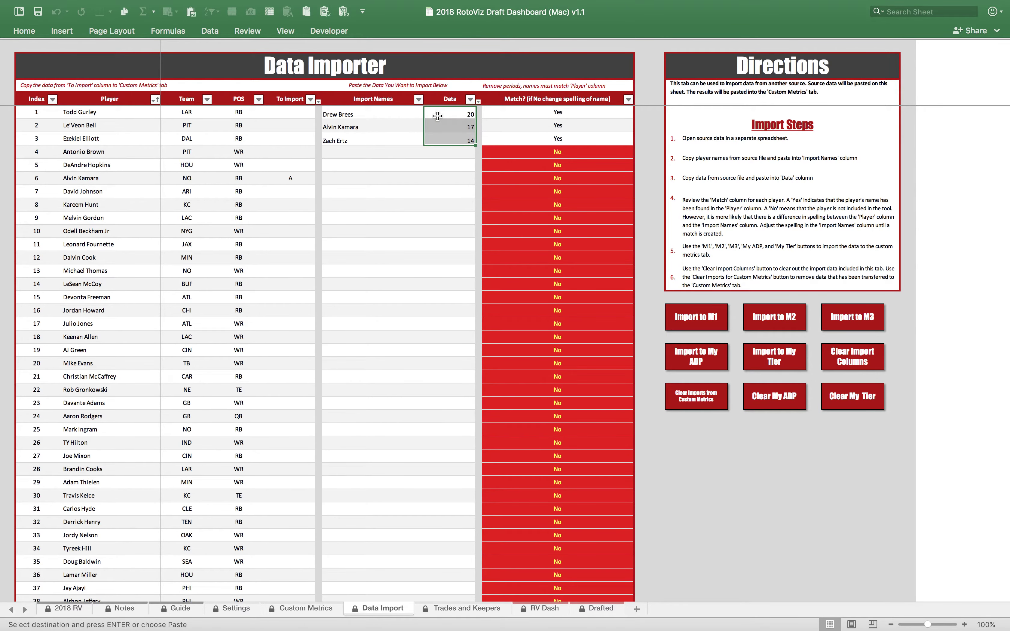
left_click(775, 318)
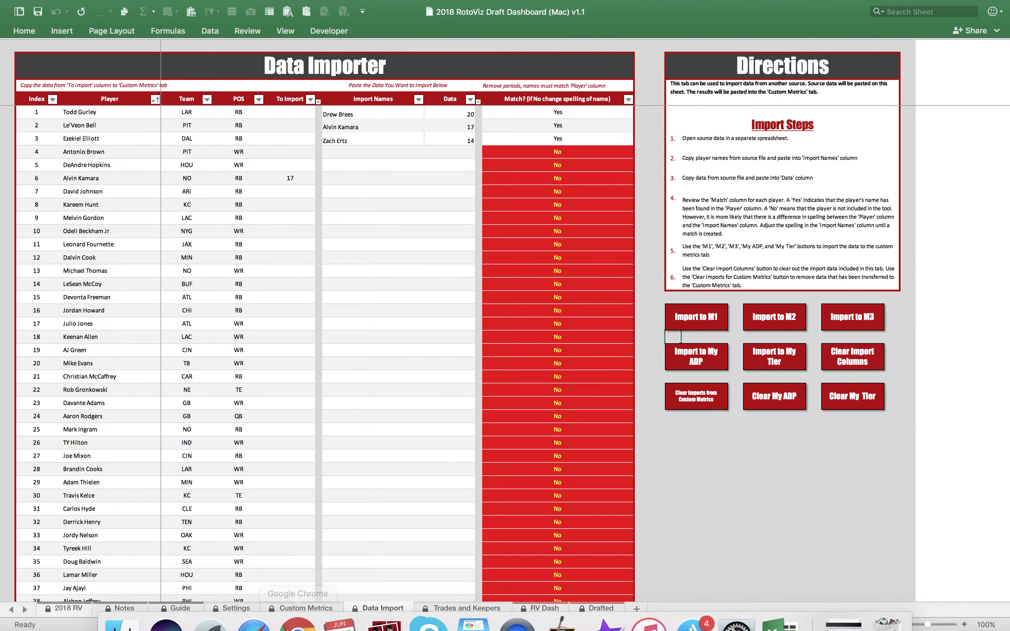
- Examine the imported M1 and M2 values for Alvin Kamara, Zach Ertz and Drew Brees on the Custom Metrics sheet
left_click(311, 611)
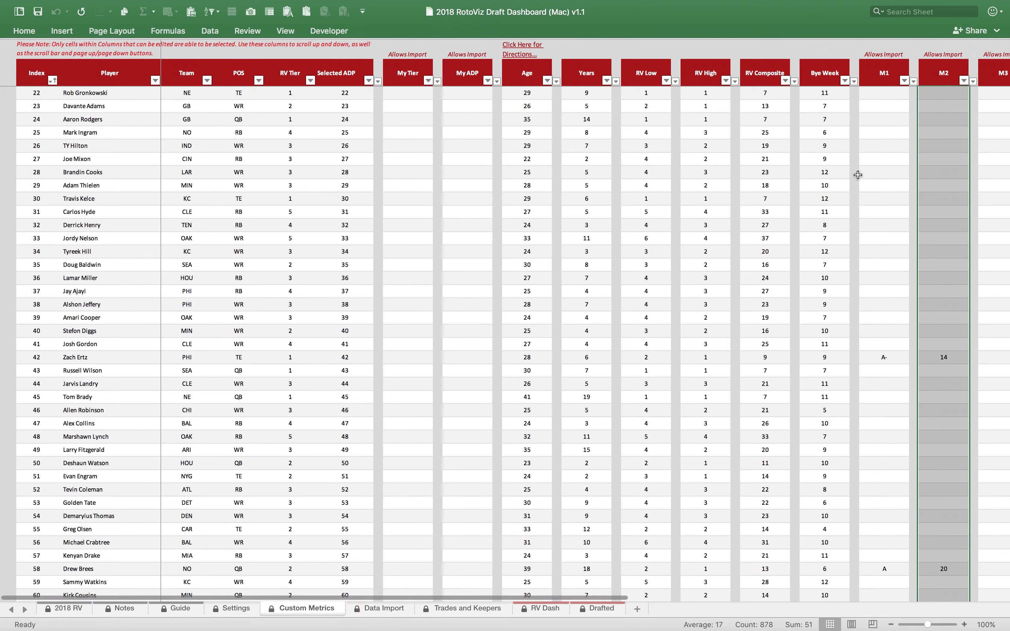
left_click(880, 159)
left_click(884, 358)
key("Delete")
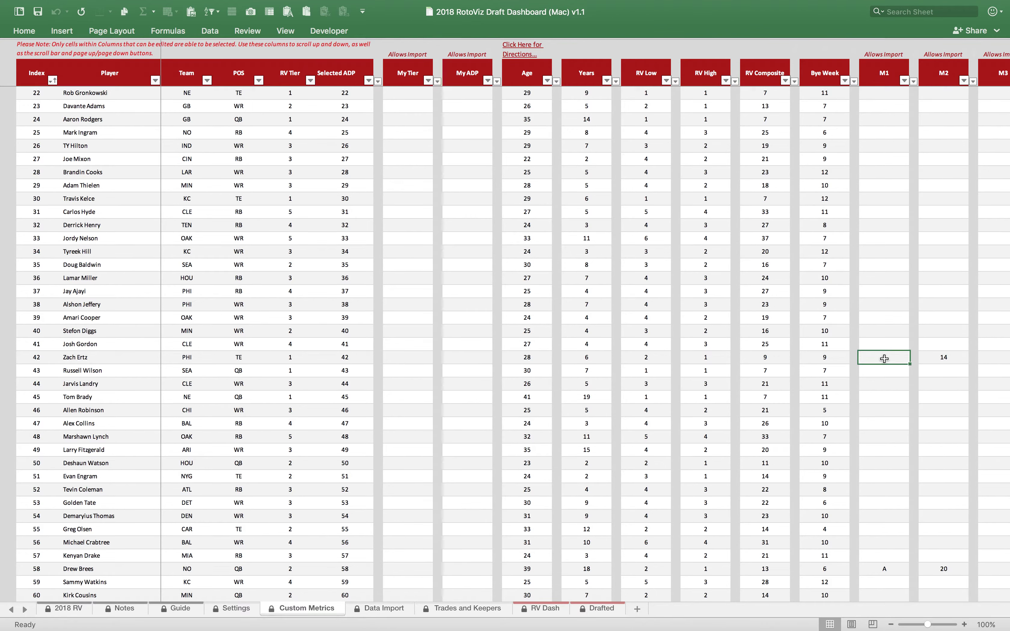
left_click(883, 567)
scroll(881, 413, "up", 1)
scroll(881, 413, "up", 10)
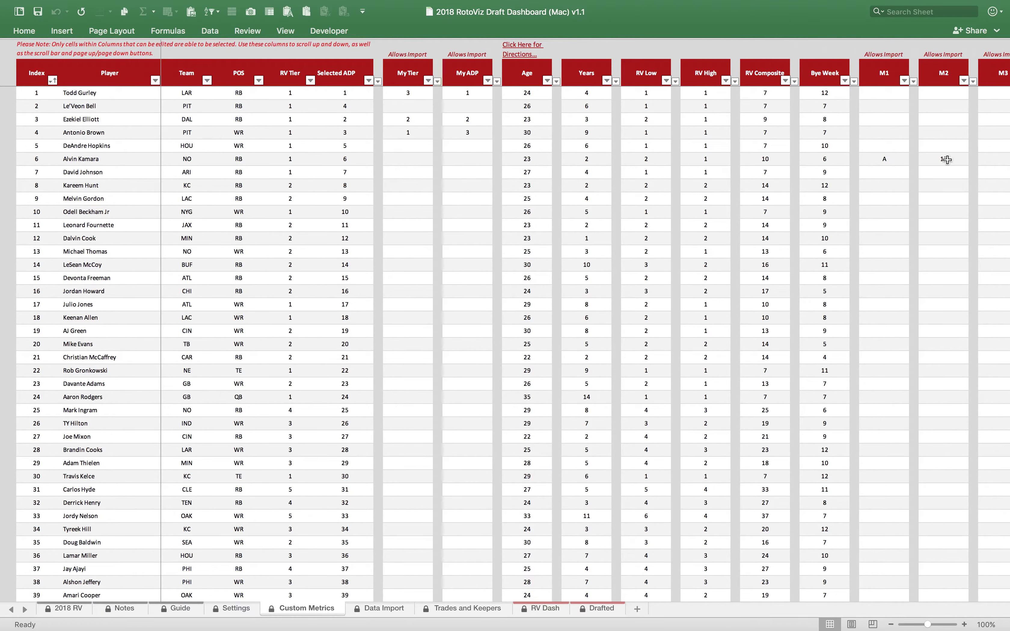
scroll(947, 160, "down", 12)
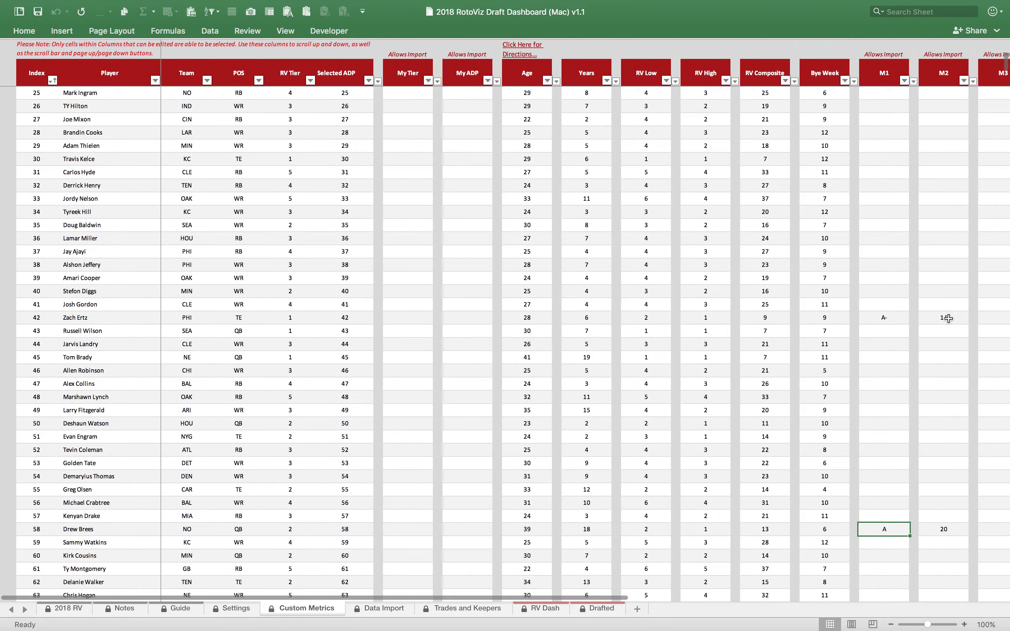
scroll(949, 319, "down", 2)
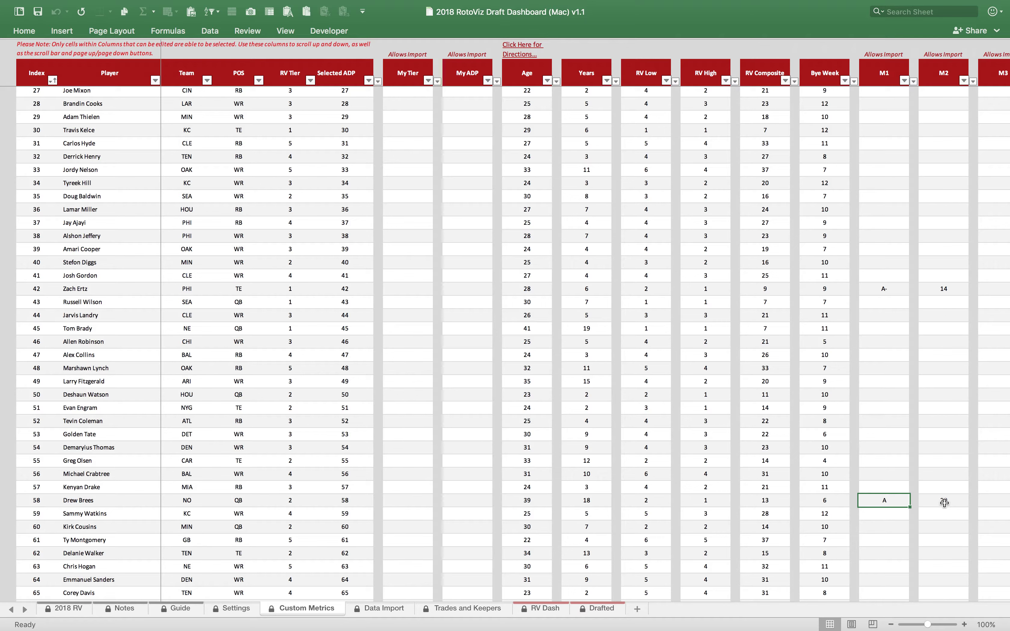
- Import the Proj values from Data Import to My ADP and My Tier, and display the Custom Metrics sheet
left_click(384, 611)
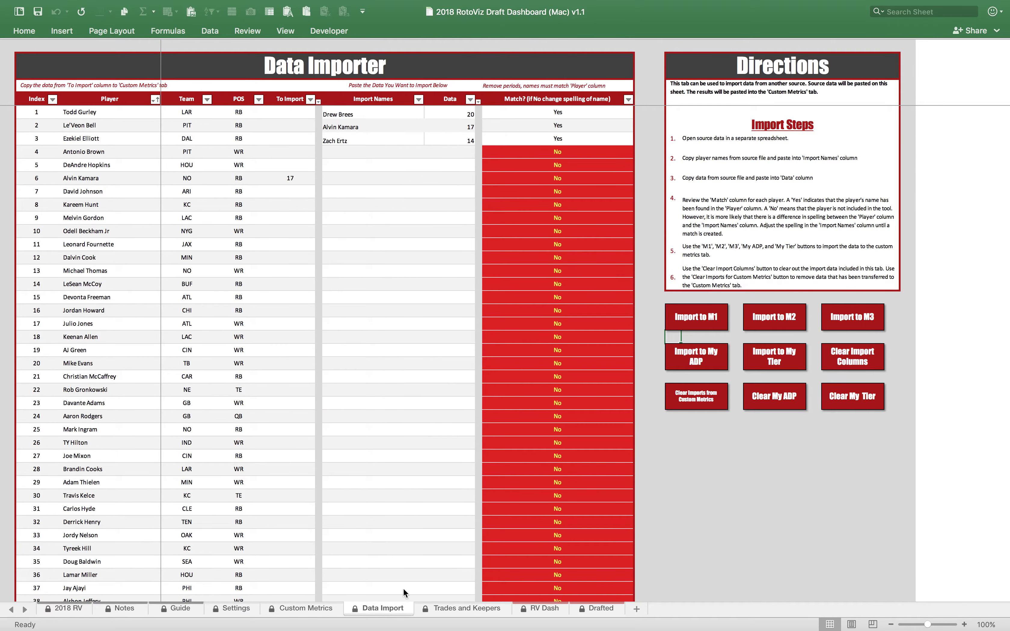
left_click(718, 467)
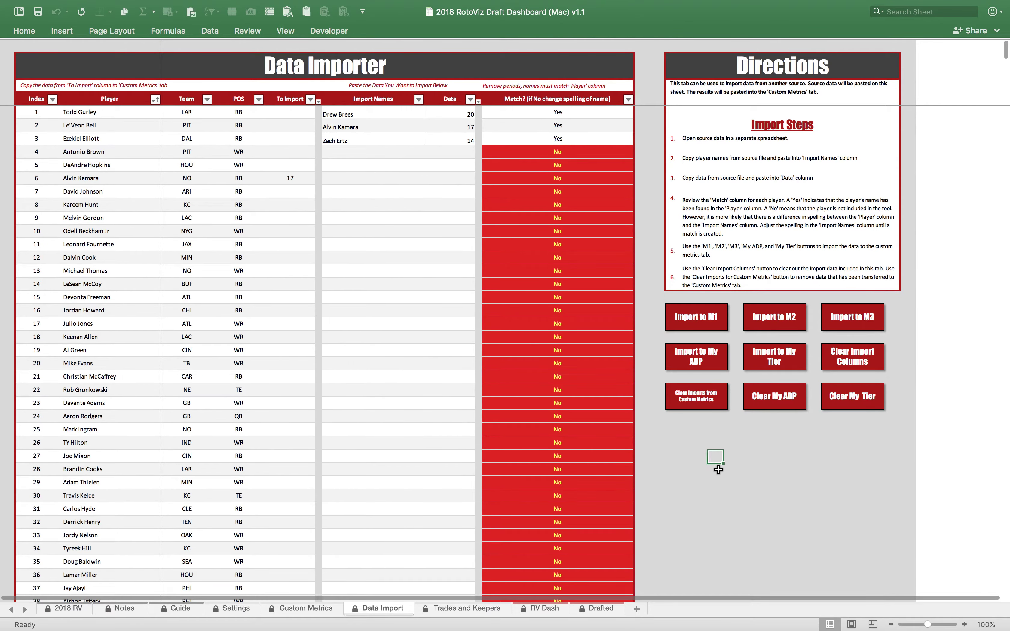
left_click(703, 365)
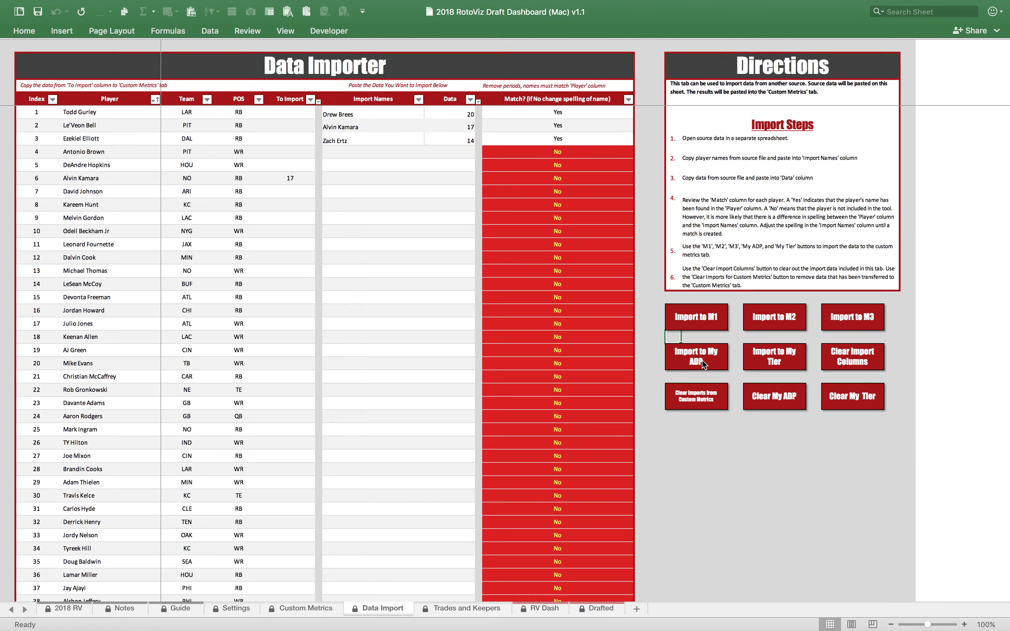
left_click(775, 358)
left_click(288, 610)
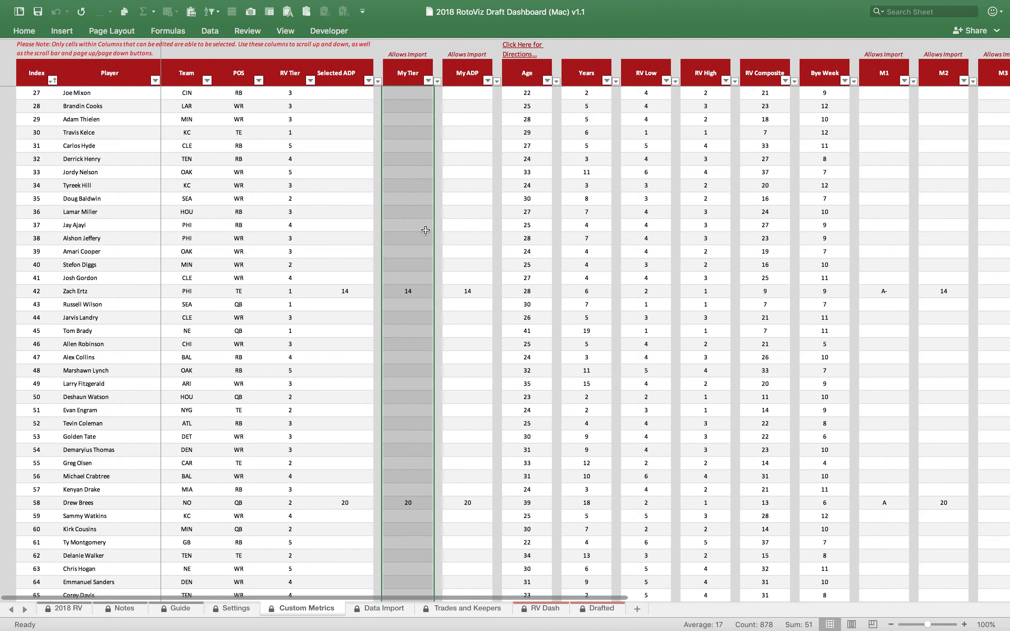
- Clear the imported metrics from Custom Metrics using Data Import, and check the M1 to M3 columns on Custom Metrics
left_click(415, 286)
left_click(416, 300)
left_click(456, 294)
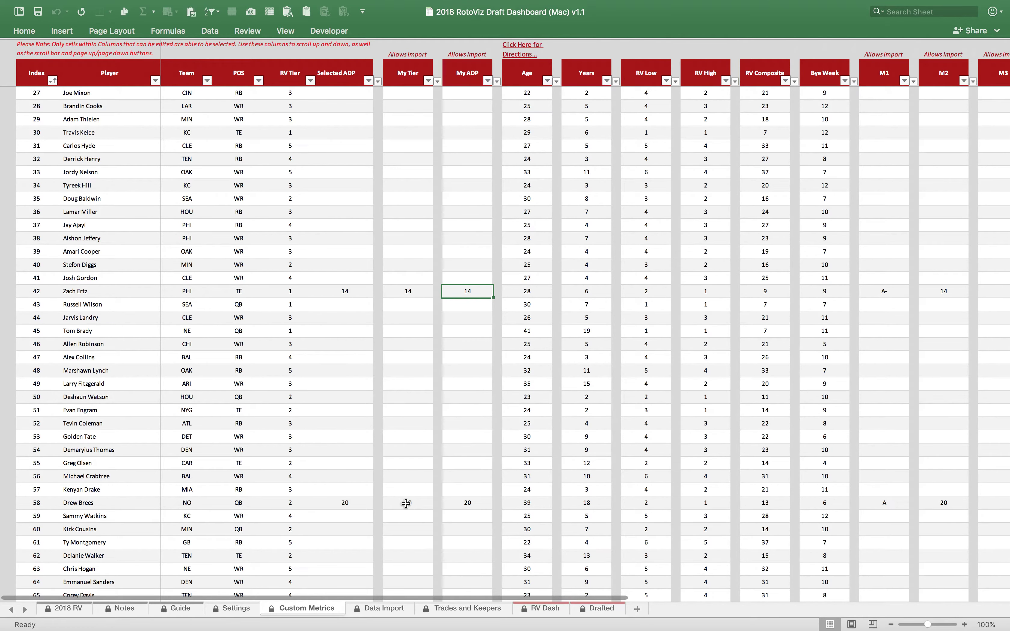
left_click(380, 610)
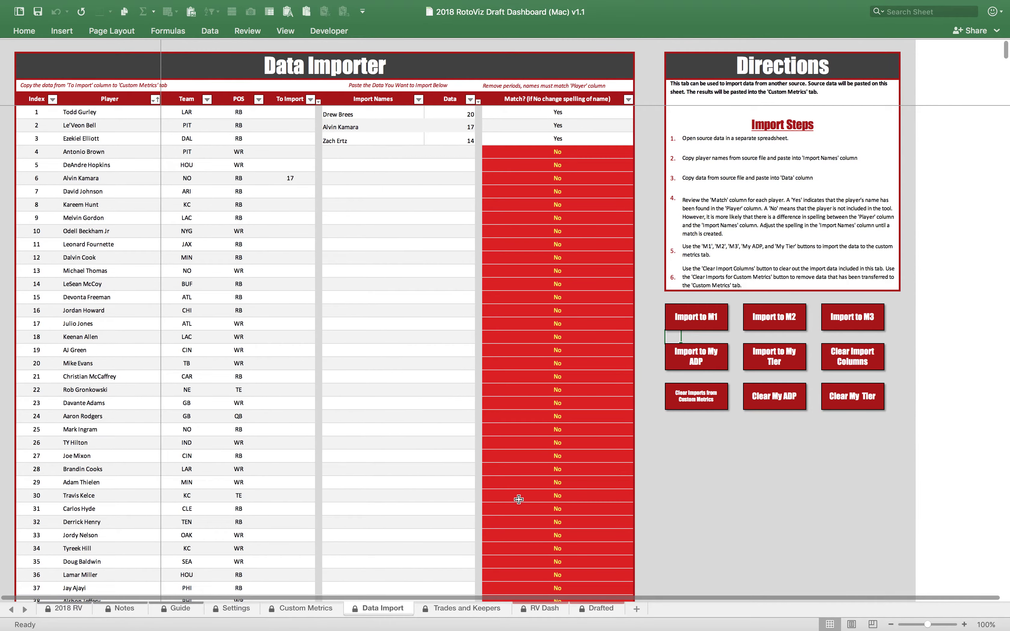
left_click(704, 400)
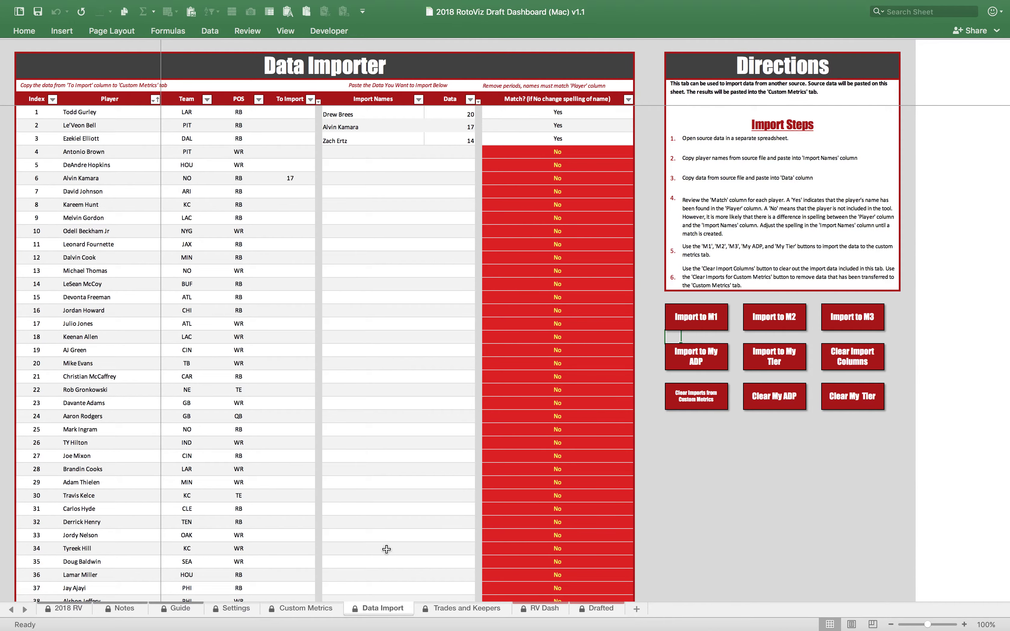
left_click(316, 609)
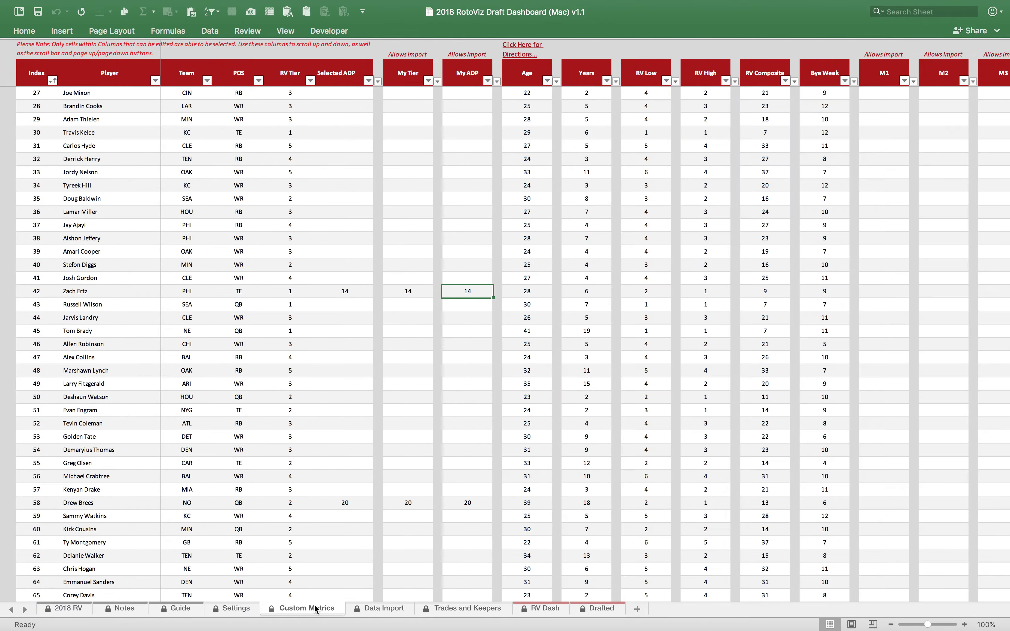
scroll(717, 417, "right", 1)
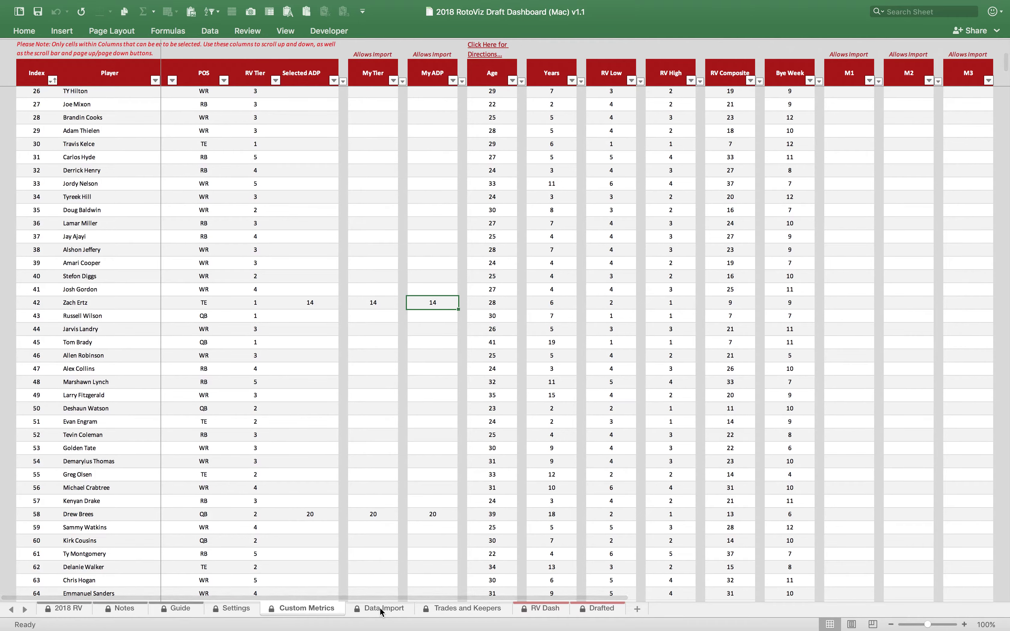
- Clear the My ADP and My Tier imports from Data Import, and check both columns on Custom Metrics
left_click(393, 608)
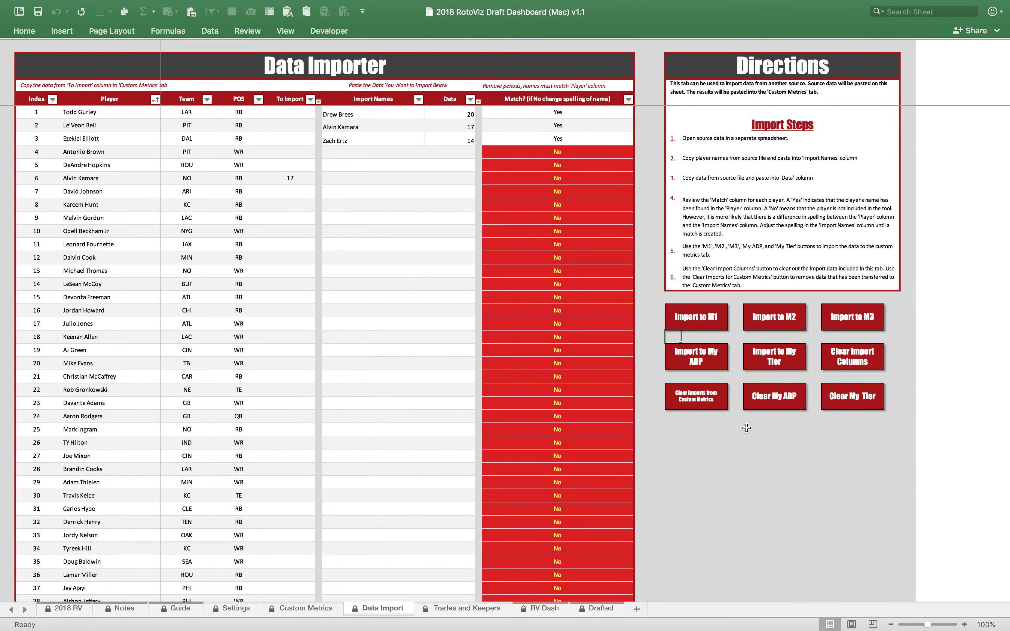
left_click(785, 411)
left_click(837, 398)
left_click(308, 609)
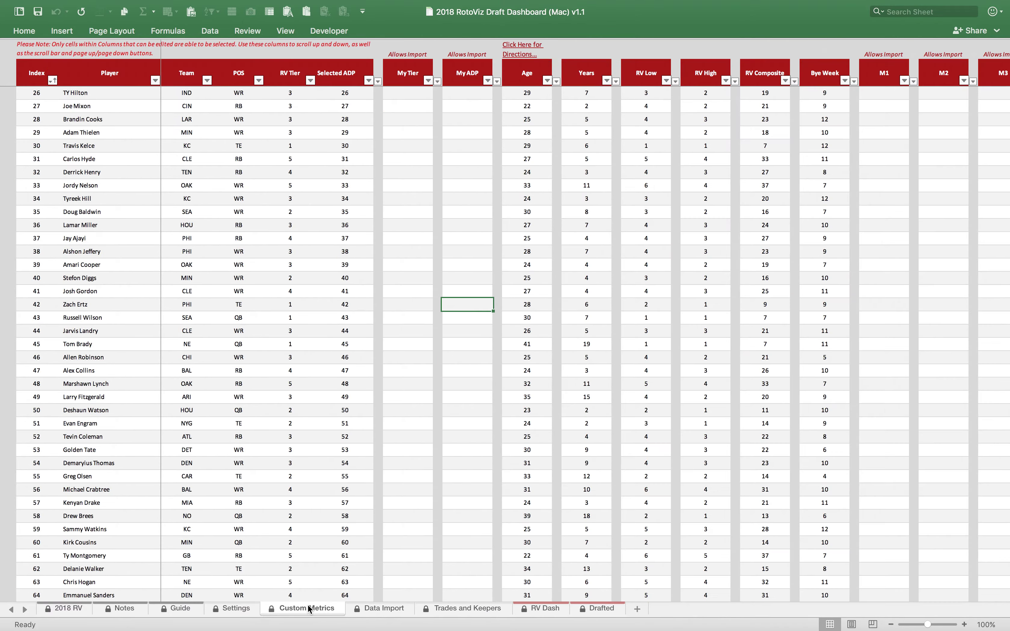
scroll(436, 394, "up", 10)
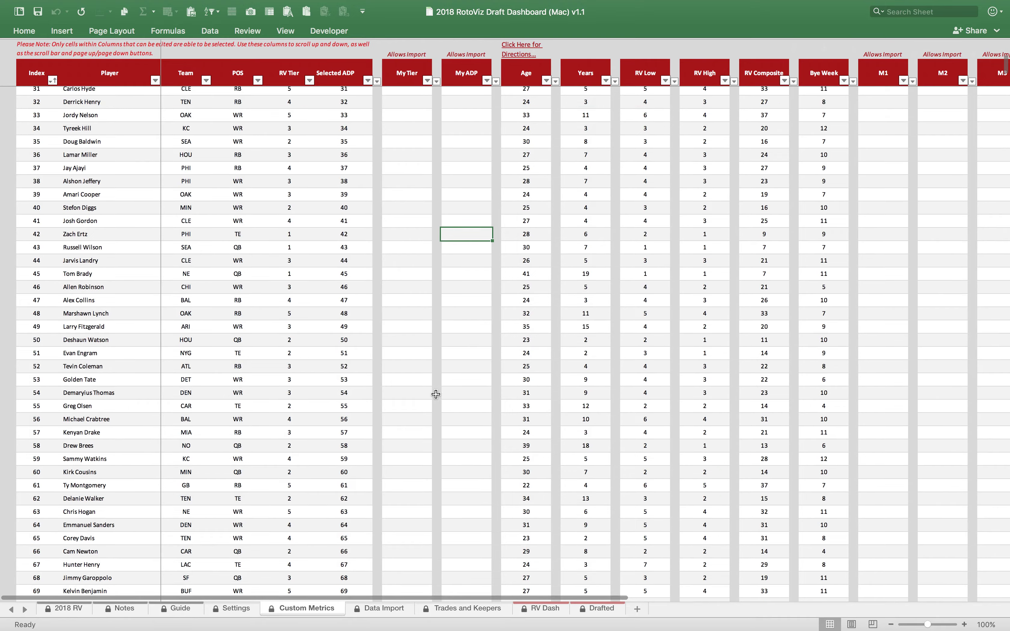
- Clear the import columns on Data Import and copy the blank Import Names and Data cells for index rows 5 to 7
left_click(377, 610)
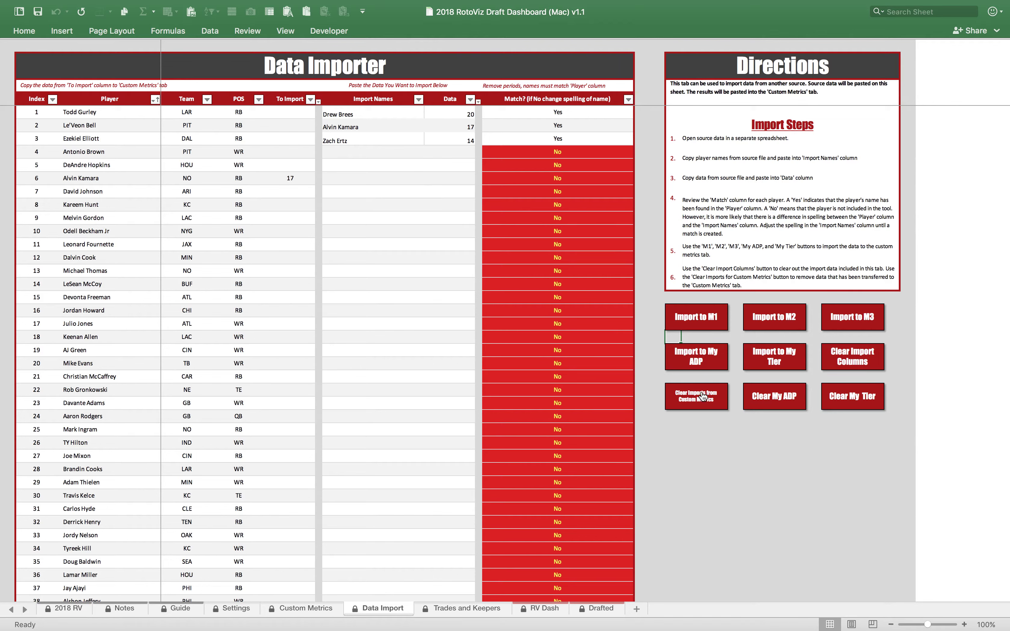
left_click(844, 354)
left_click(367, 155)
key("Down")
key("shift+Right")
key("shift+Down")
key("shift+Down")
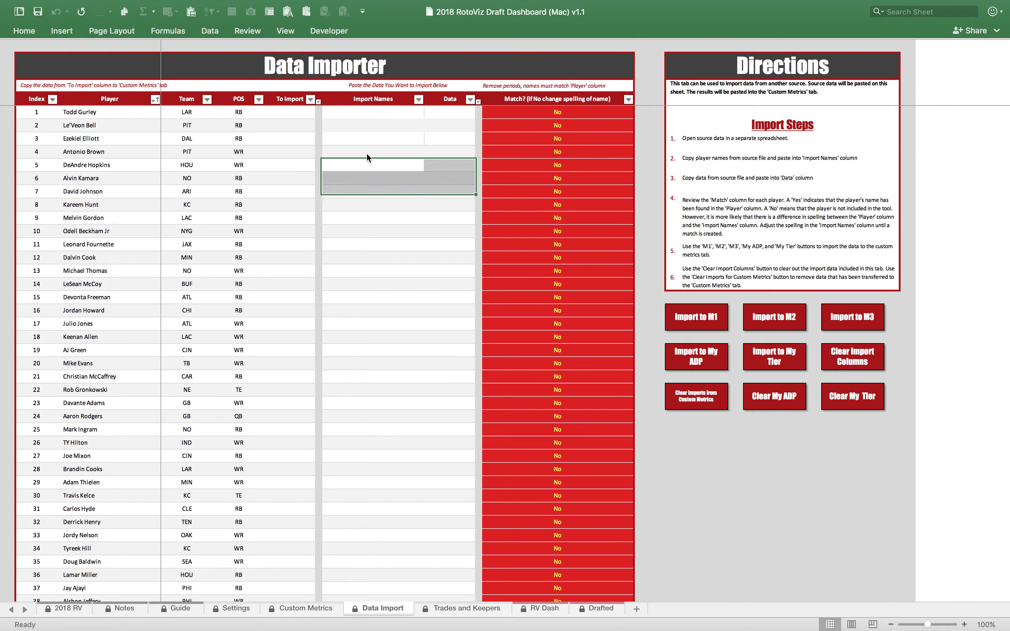
key("super+c")
- Paste the copied blank cells over the first three rows of Import Names and Data
key("Up")
key("Up")
key("Up")
key("Up")
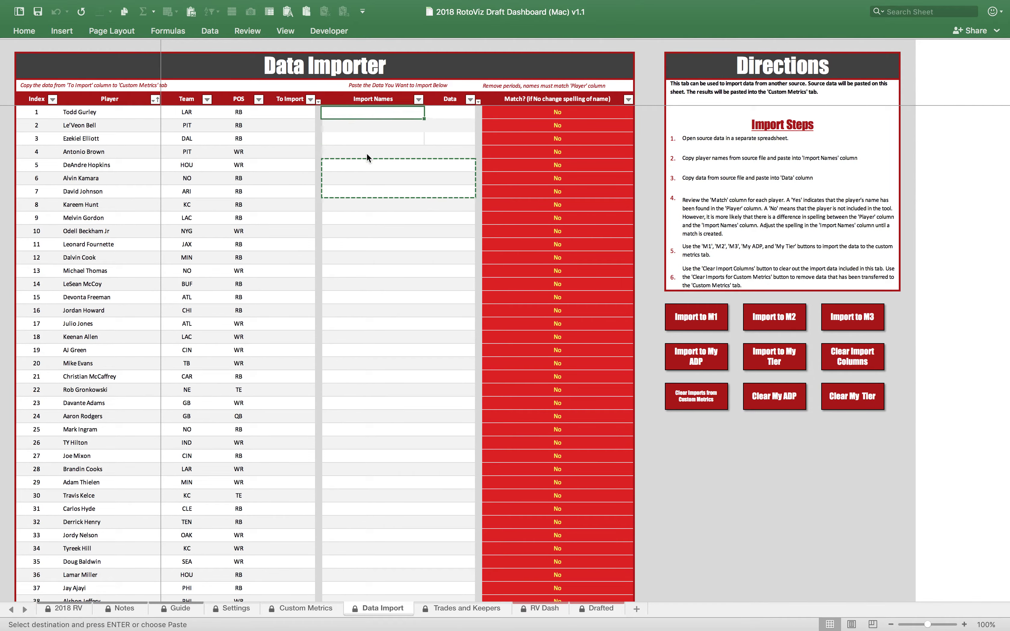
key("shift+Right")
key("shift+Down")
key("shift+Down")
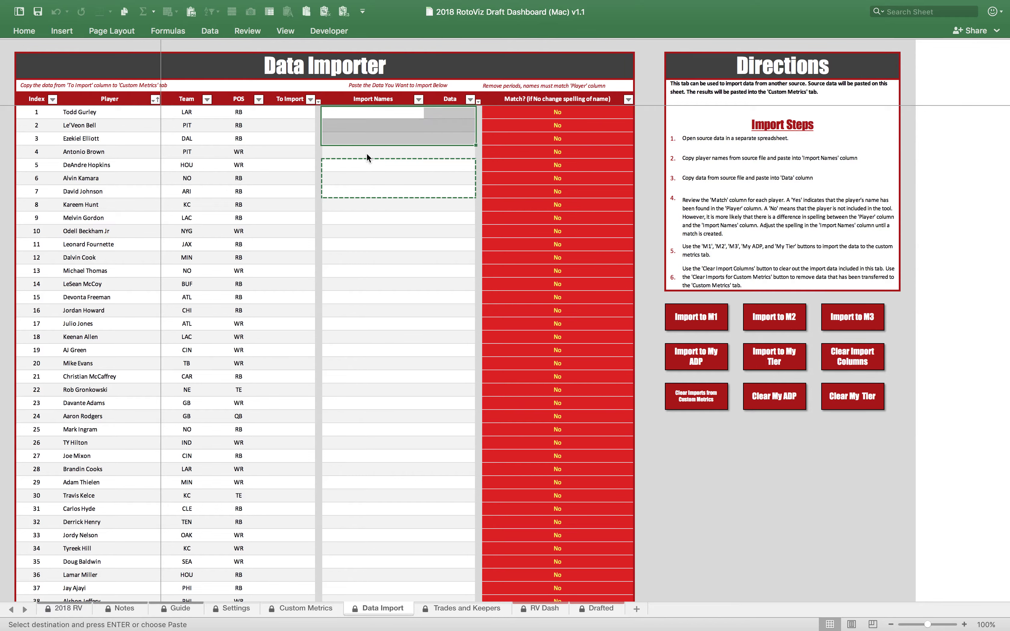
key("Return")
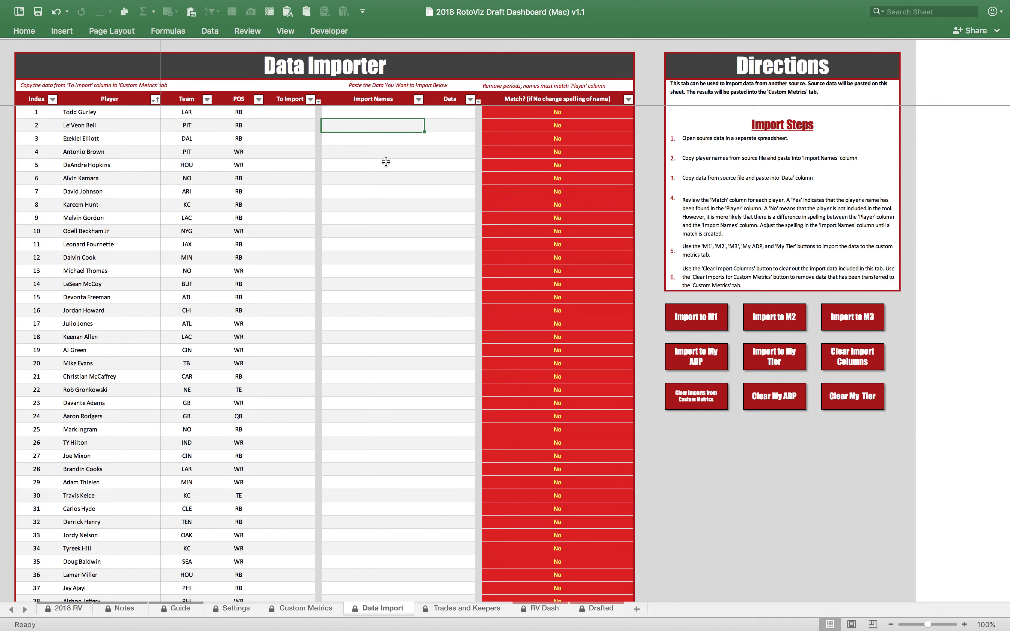
- On Custom Metrics, enter M1 values 1, 2, 2 and 2 for Todd Gurley, Le'Veon Bell, Ezekiel Elliott and Antonio Brown
left_click(282, 614)
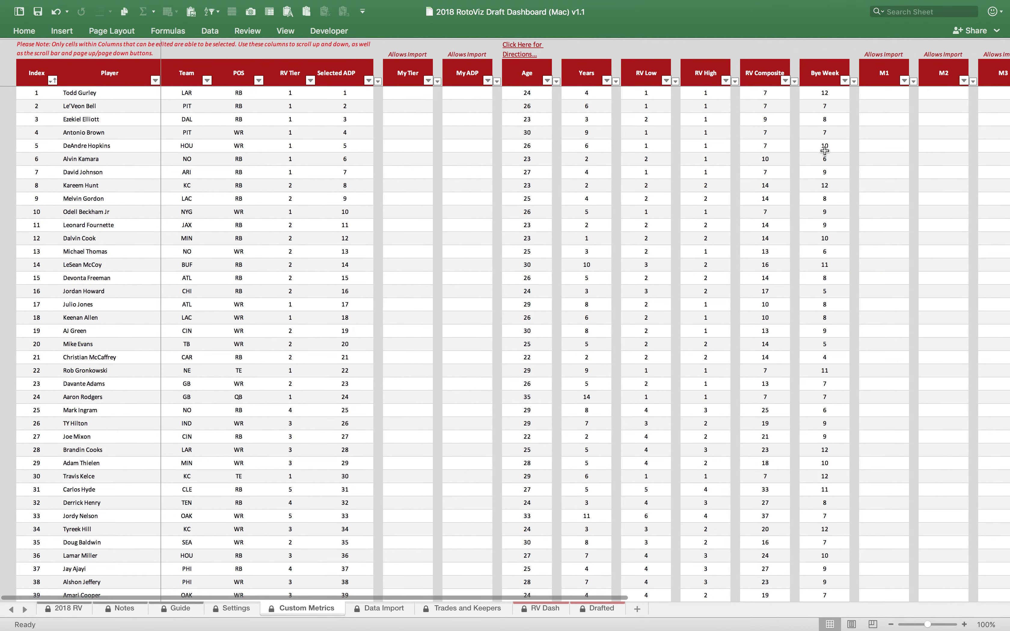
left_click(875, 99)
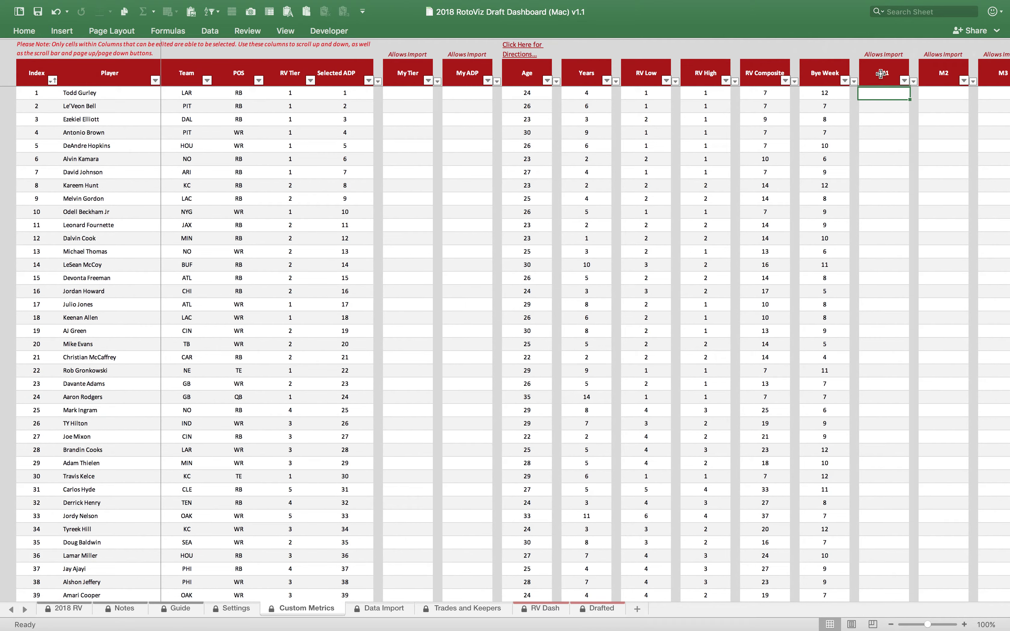
scroll(875, 118, "right", 1)
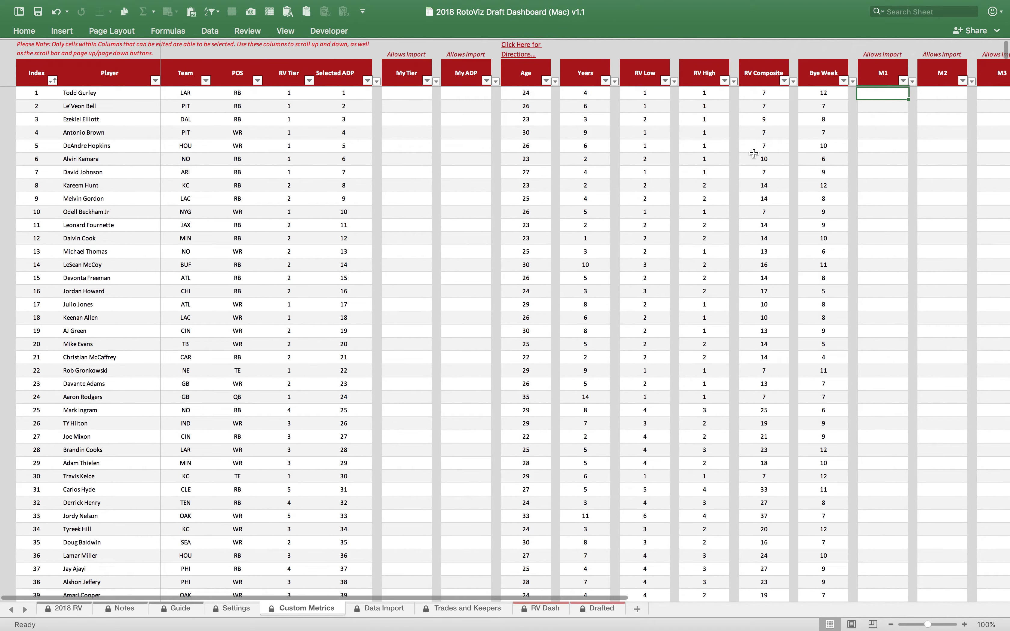
left_click(878, 108)
left_click(878, 95)
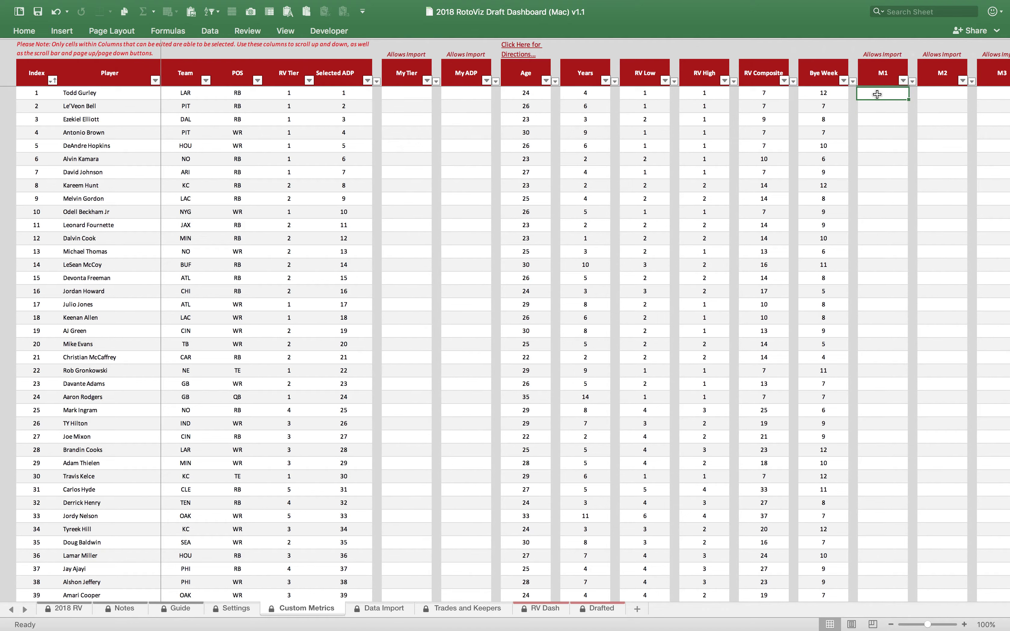
type("1")
key("Return")
key("Down")
type("2")
key("Down")
type("2")
key("Down")
type("2")
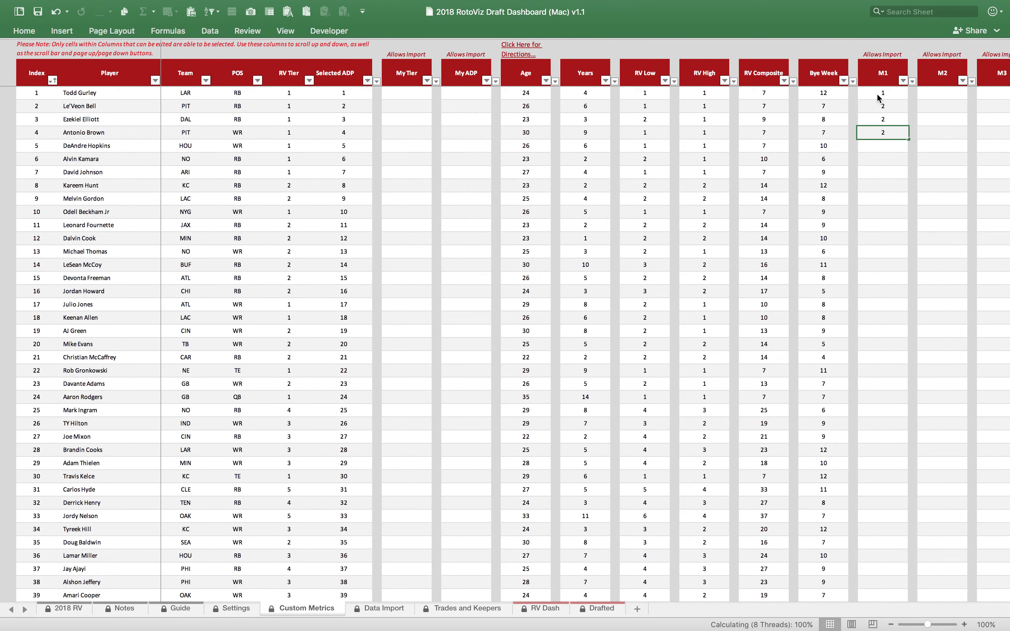
- Enter M1 values of 34 for Alvin Kamara and 5 for David Johnson
key("Down")
key("Down")
type("34")
key("Down")
type("5")
key("Down")
key("Down")
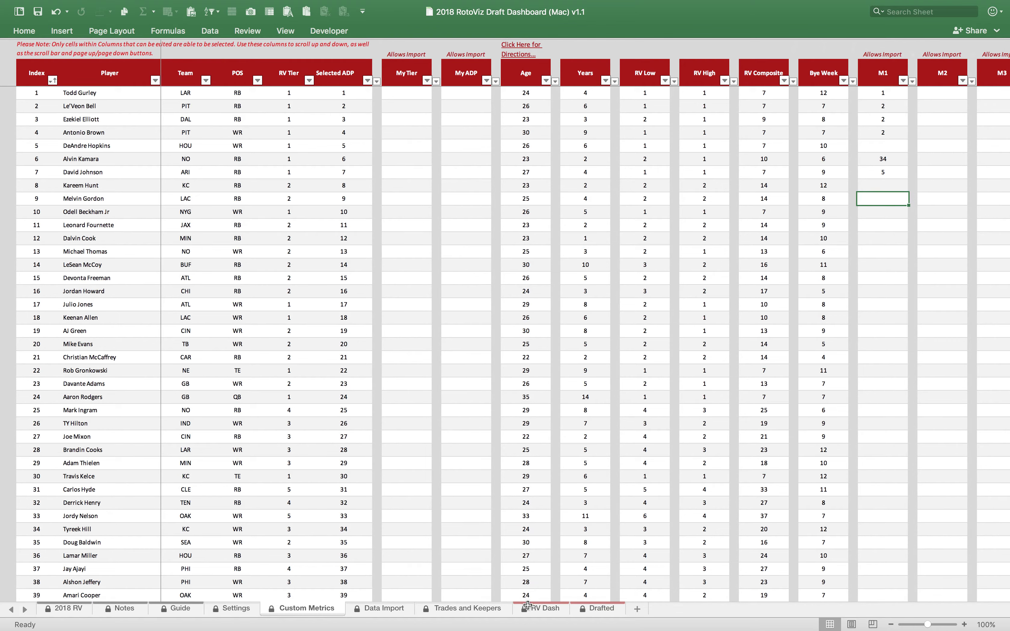
- Display the RV Dash sheet, select the M1 heading in Available Players and set the zoom to 111%
left_click(541, 608)
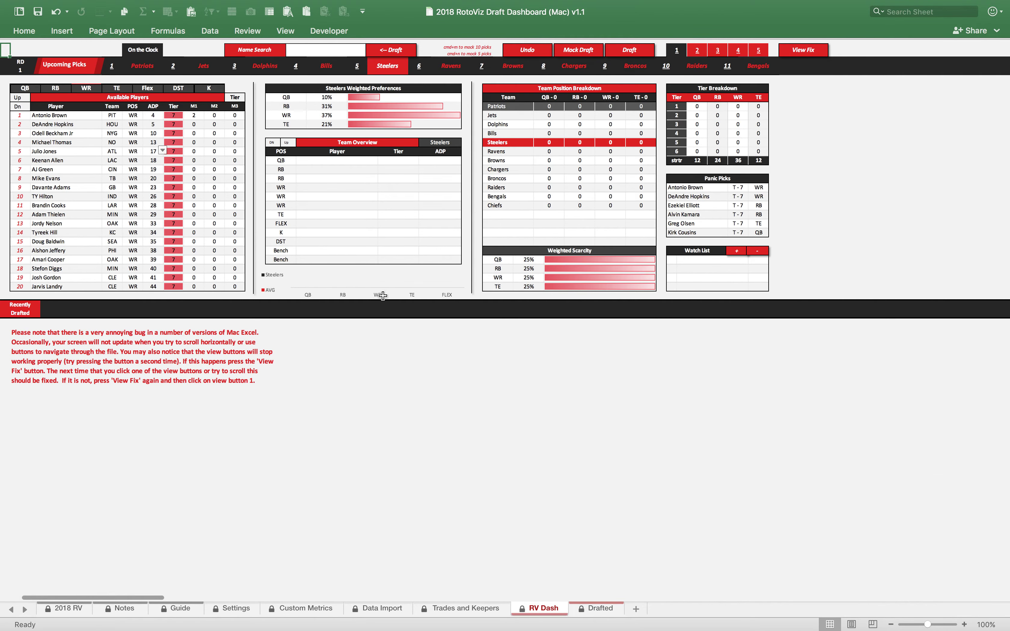
left_click(200, 109)
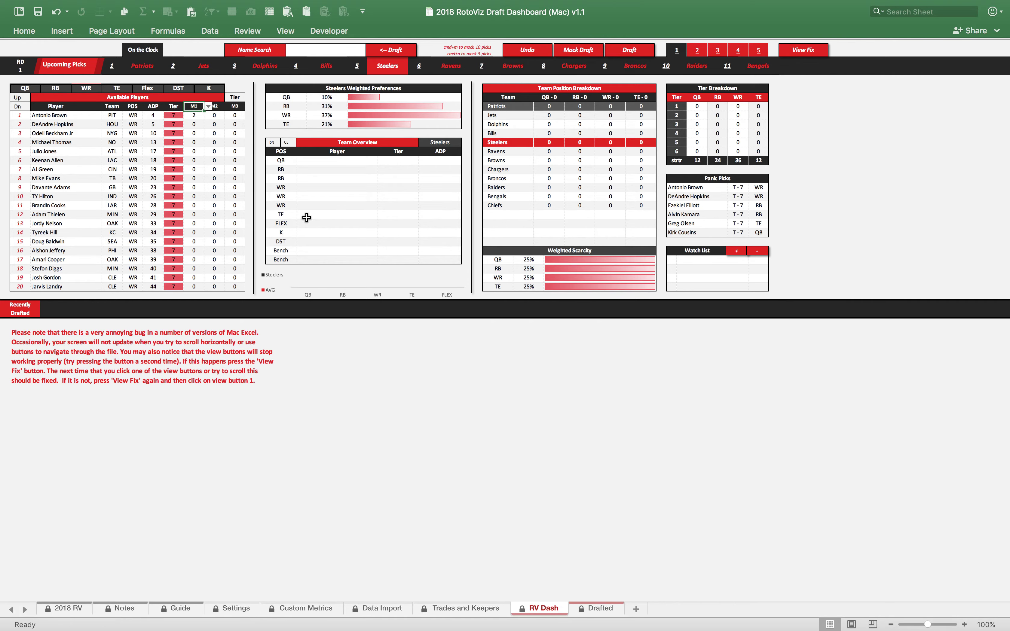
scroll(306, 218, "up", 3)
scroll(306, 219, "up", 2)
scroll(306, 219, "left", 3)
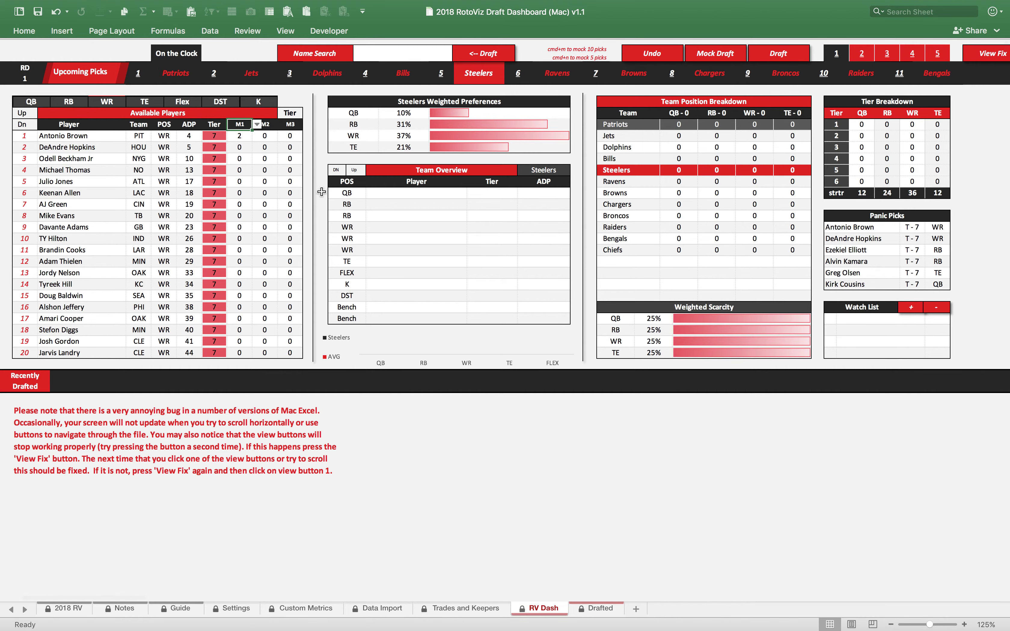
scroll(322, 192, "down", 2)
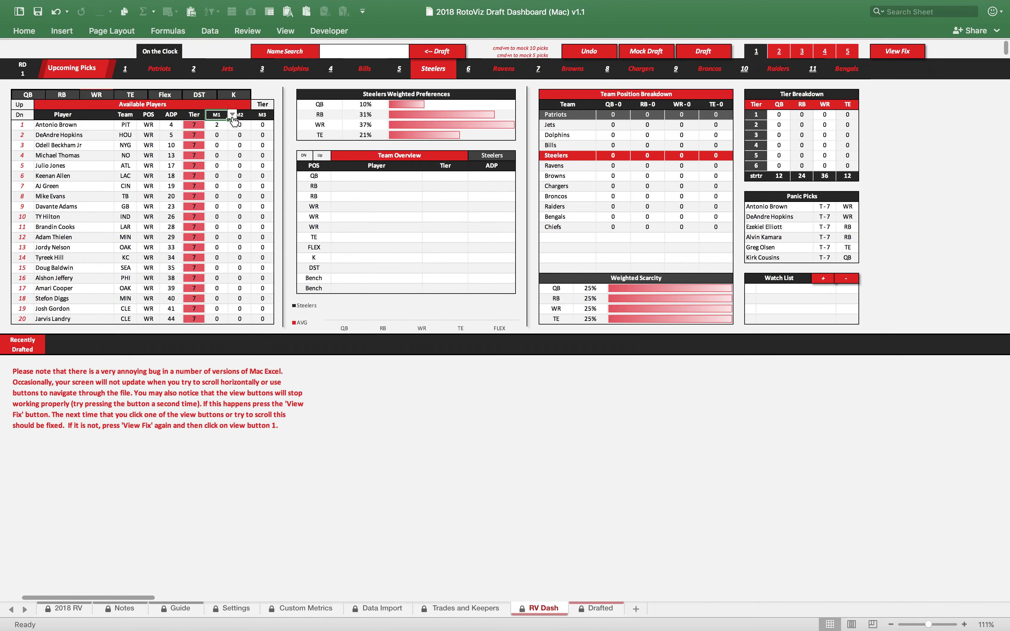
- Set the second metric column of Available Players to Bye Week and the third to RV Composite
left_click(239, 116)
left_click(256, 115)
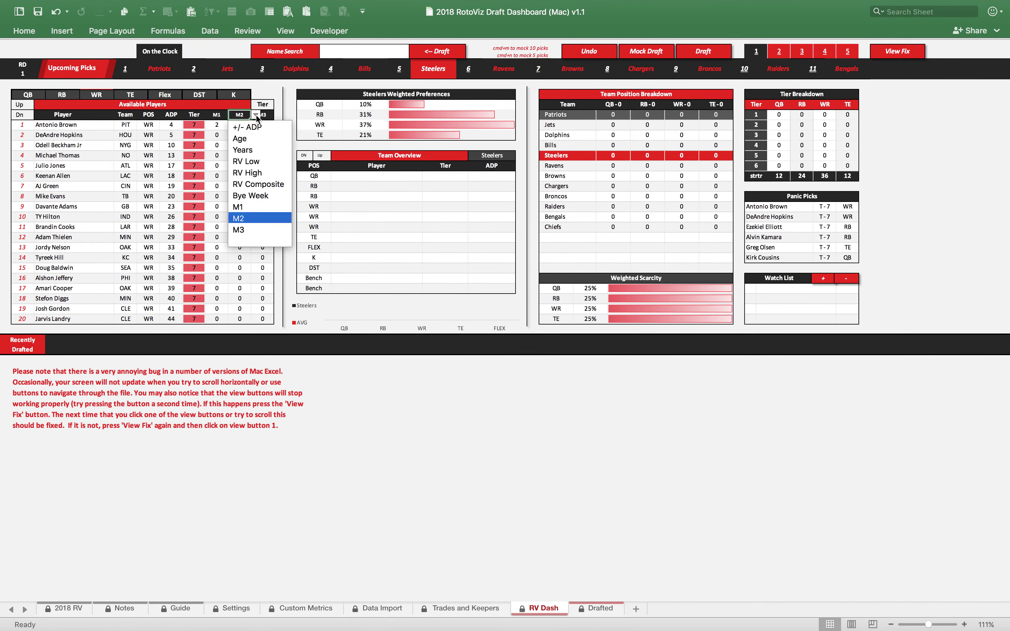
left_click(254, 196)
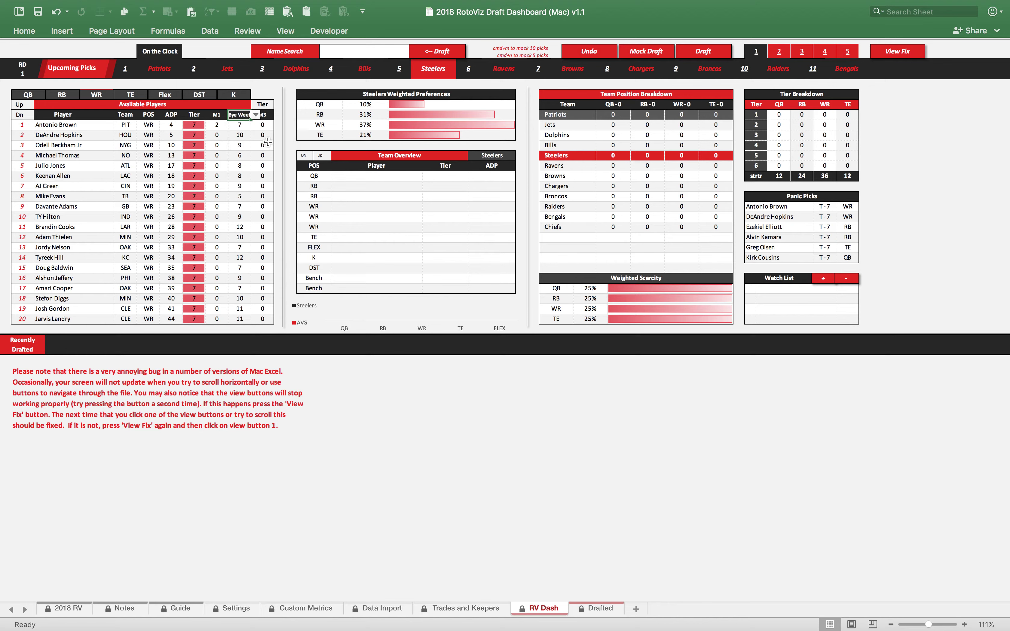
left_click(269, 116)
left_click(278, 116)
left_click(272, 162)
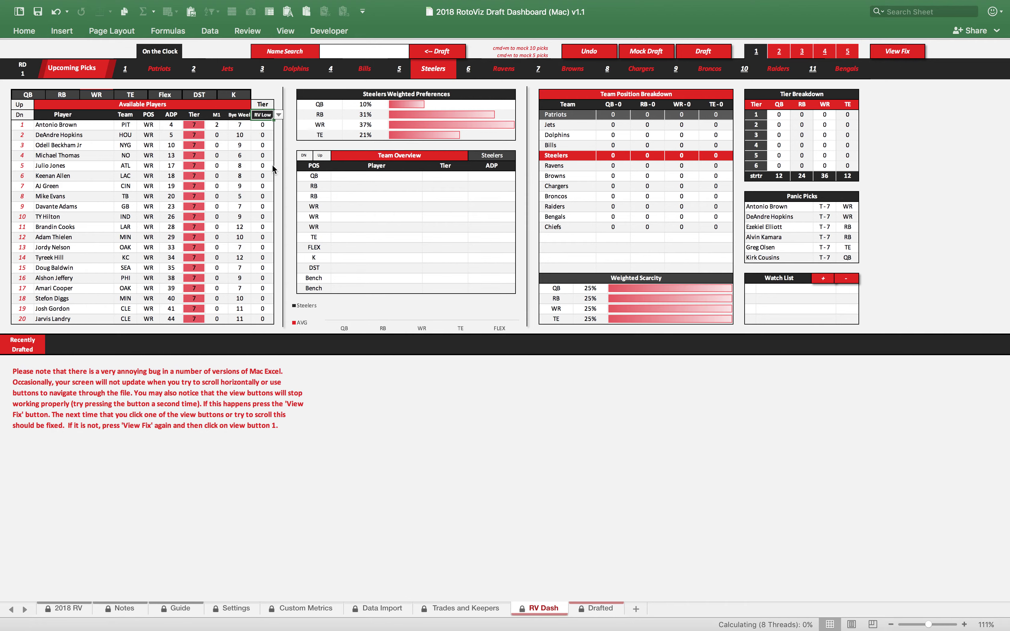
left_click(279, 114)
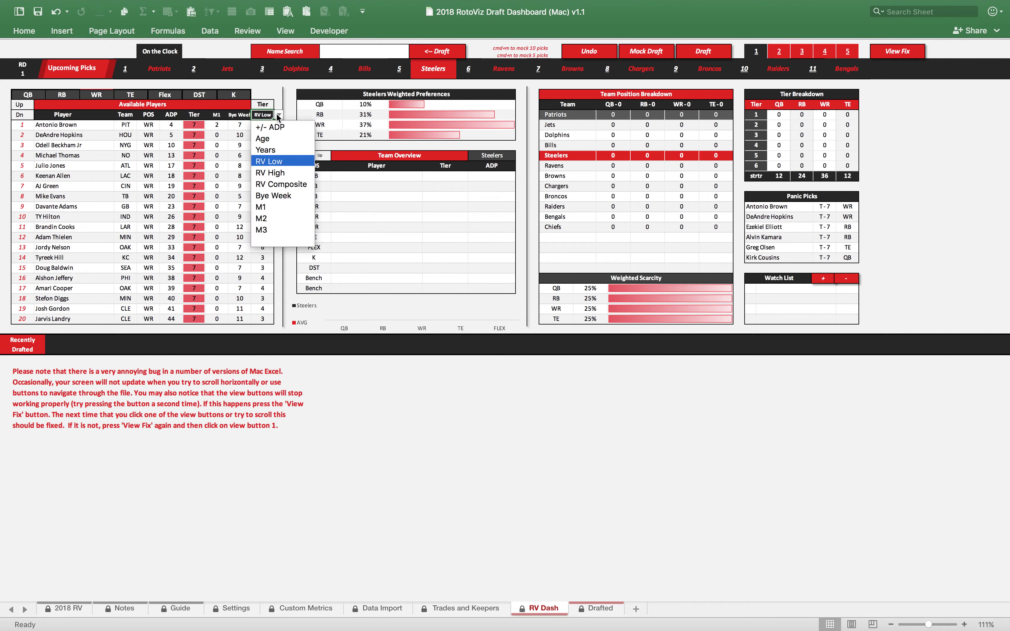
left_click(276, 184)
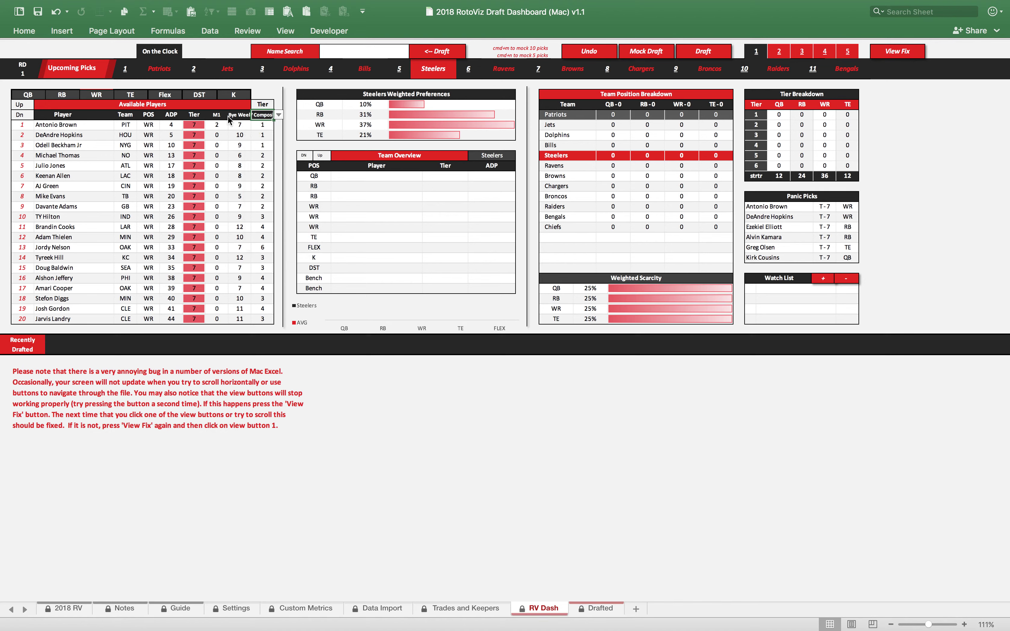
- Switch the first metric column of Available Players from M1 to M2
left_click(215, 115)
left_click(232, 116)
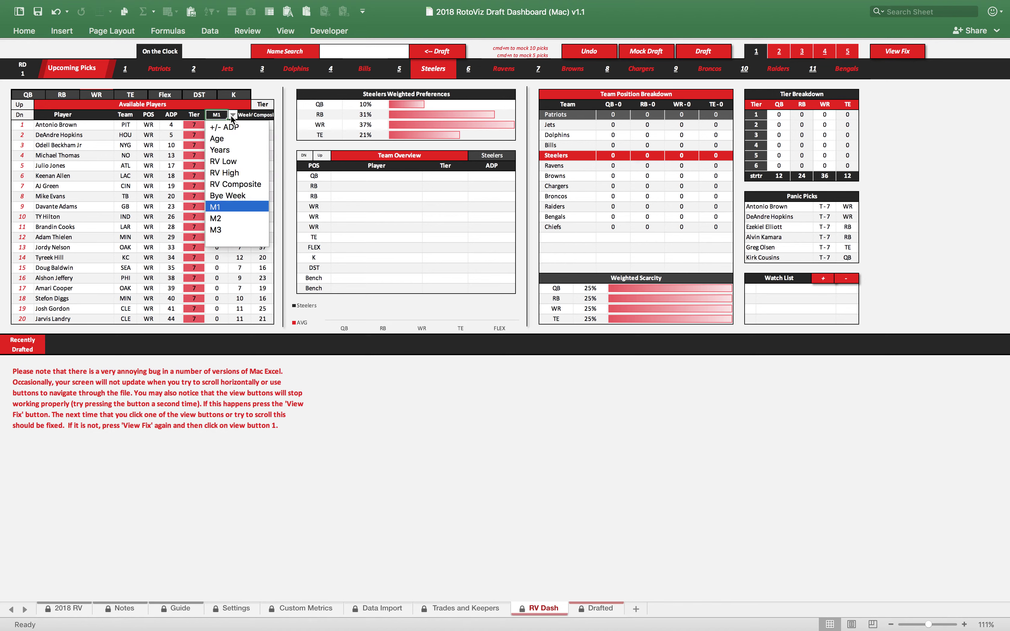
left_click(226, 221)
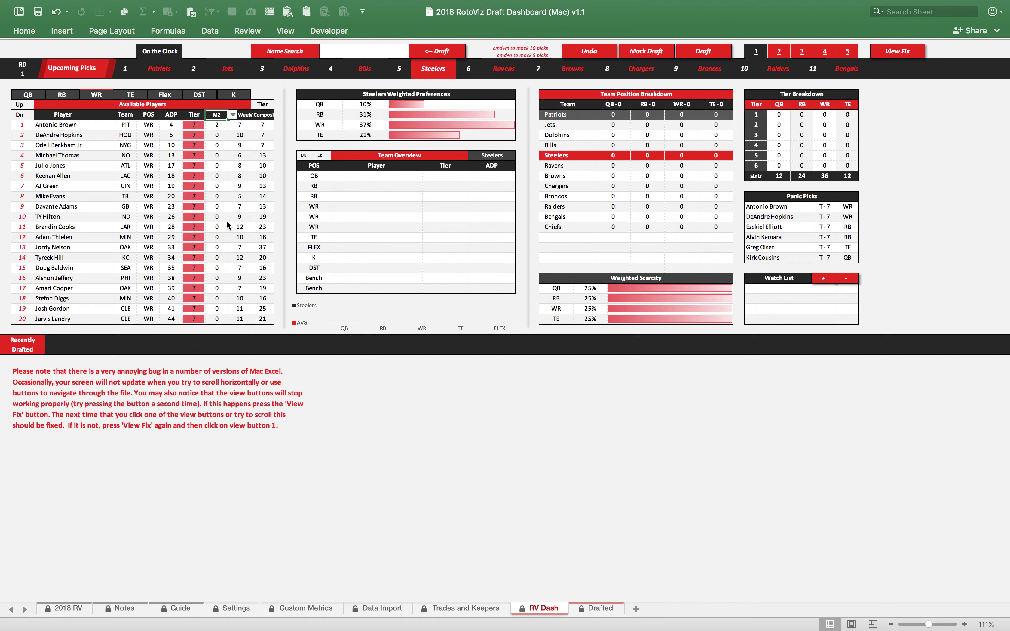
- Show the RB players in Available Players and set the first metric column to +/- ADP
left_click(100, 96)
left_click(60, 98)
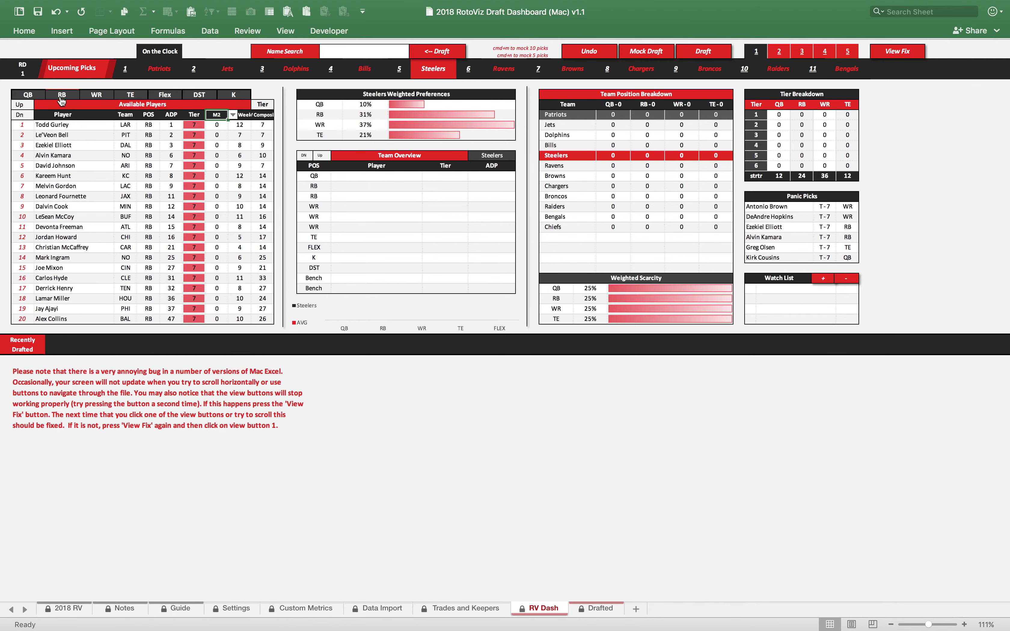
left_click(232, 116)
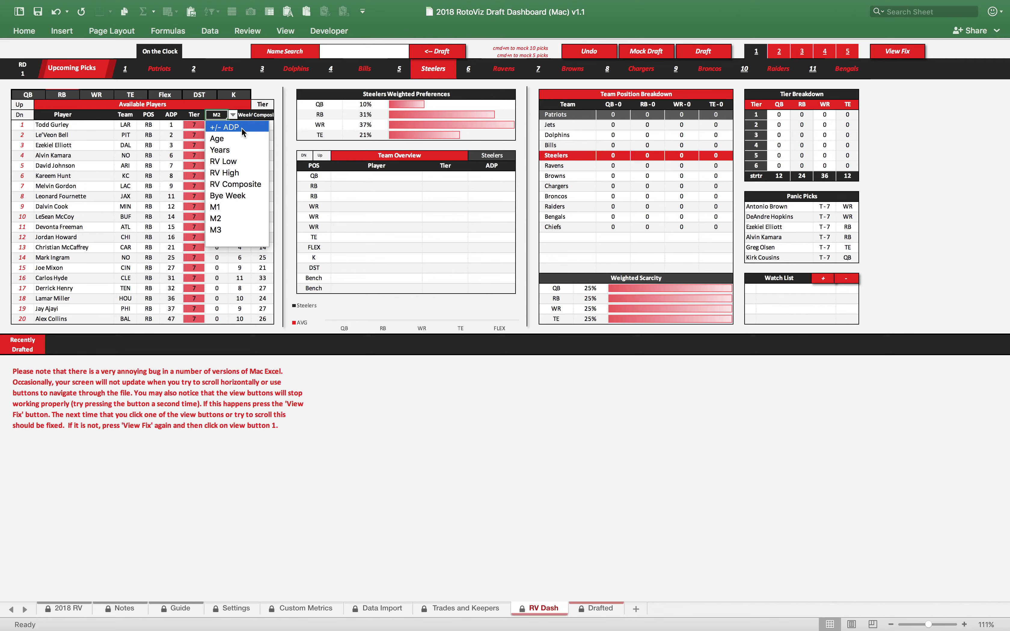
left_click(216, 128)
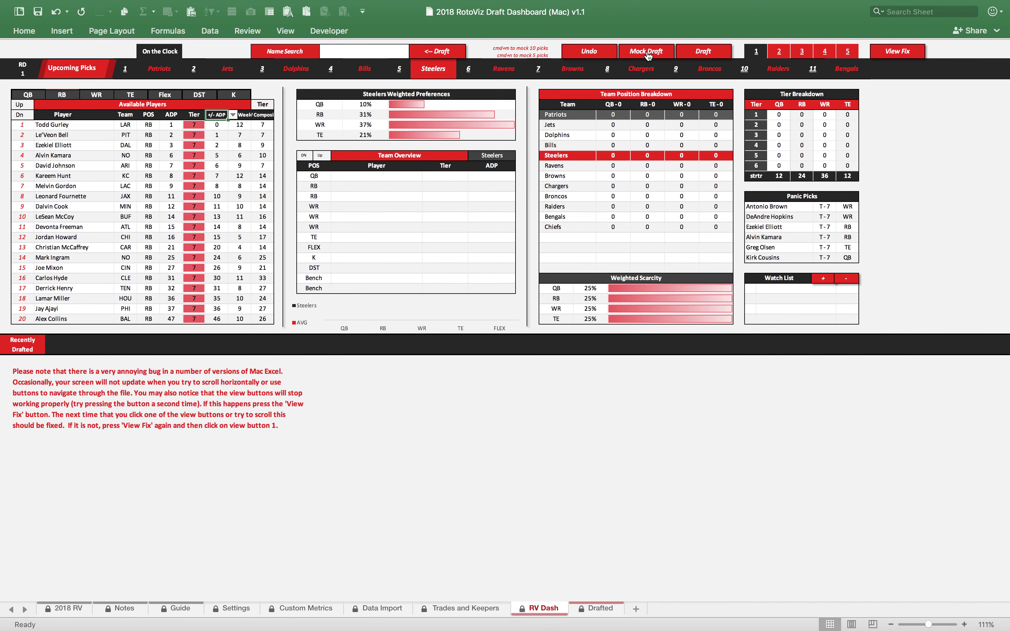
- Mock draft the opening picks, then draft Kareem Hunt, Melvin Gordon, Leonard Fournette and Dalvin Cook from the available running backs
left_click(646, 52)
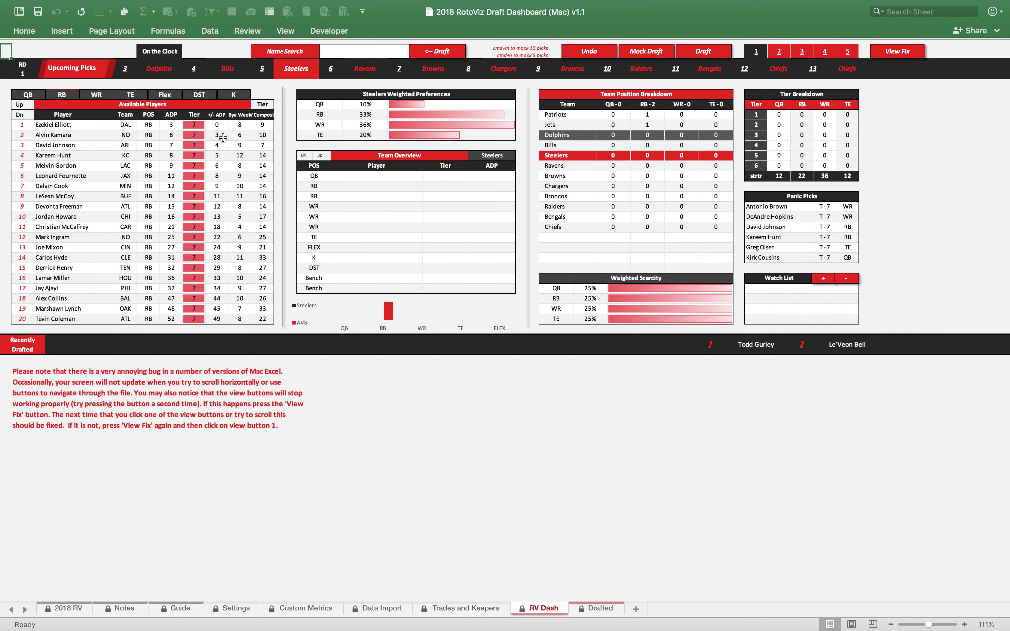
left_click(80, 157)
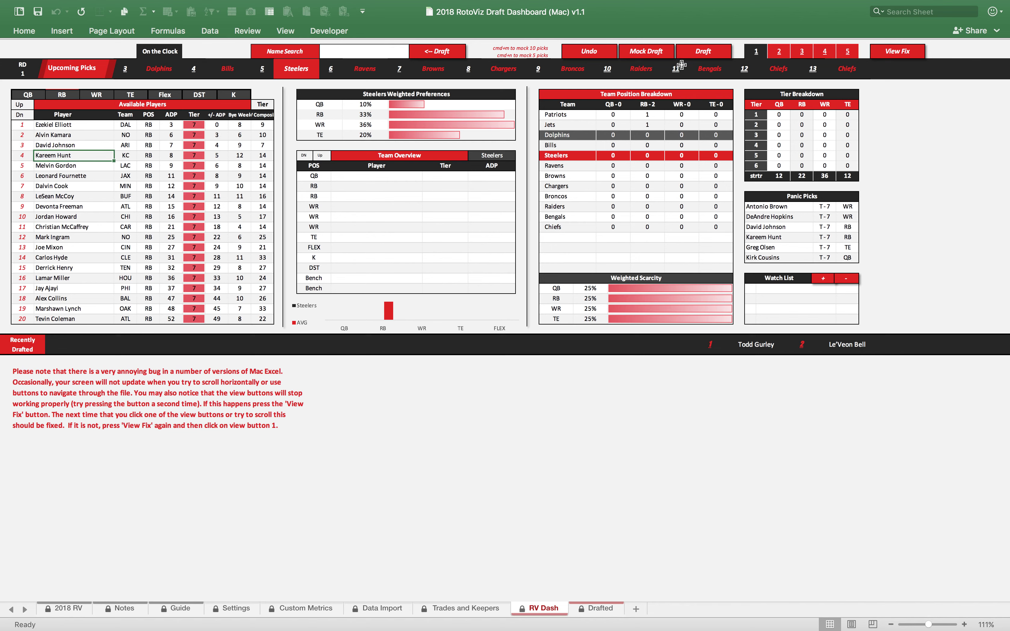
left_click(693, 57)
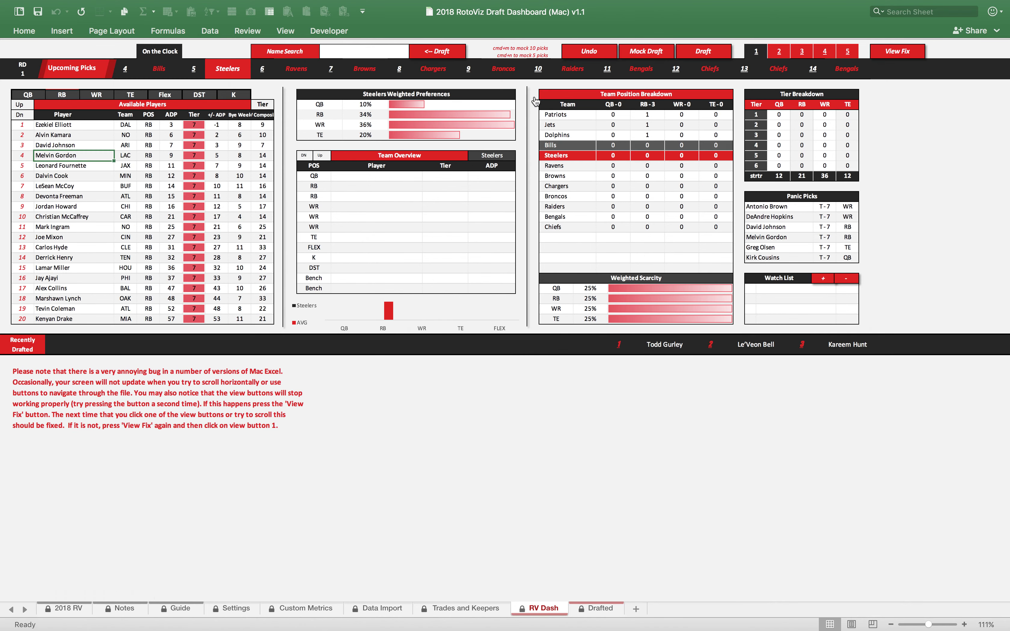
left_click(698, 52)
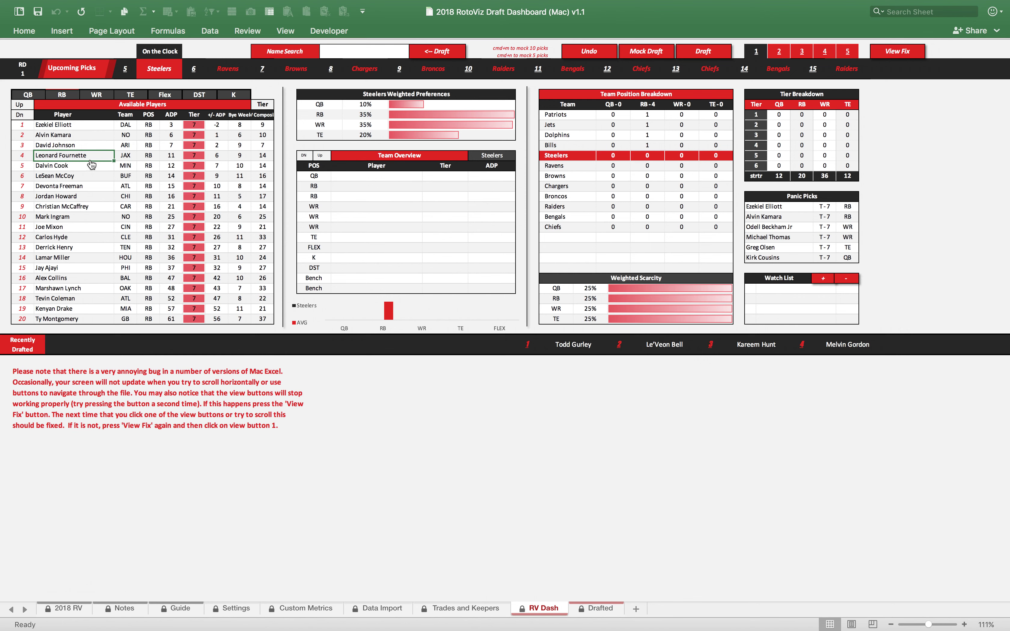
left_click(692, 56)
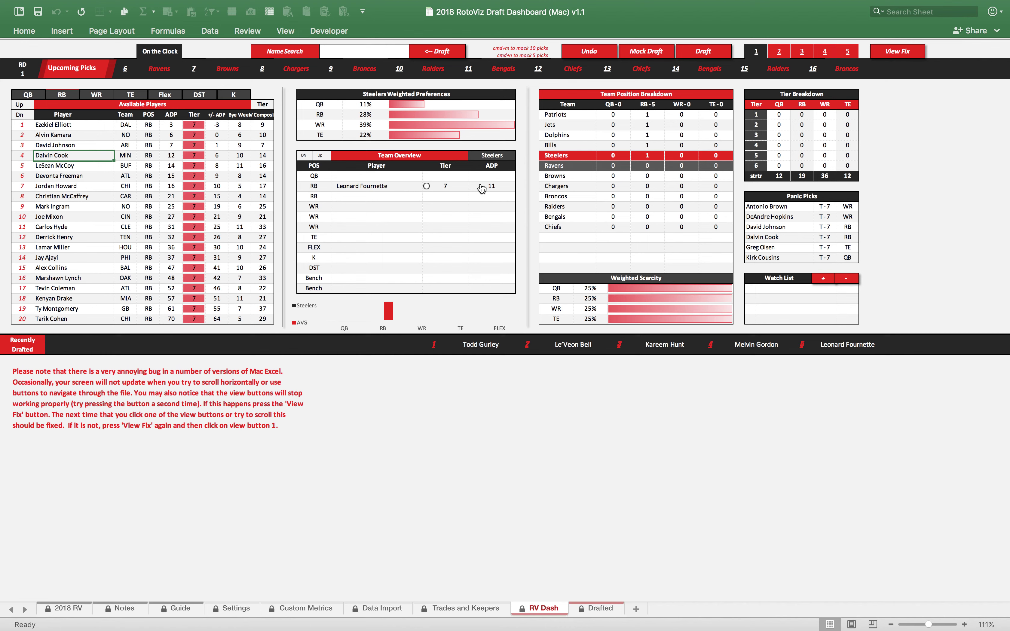
left_click(693, 55)
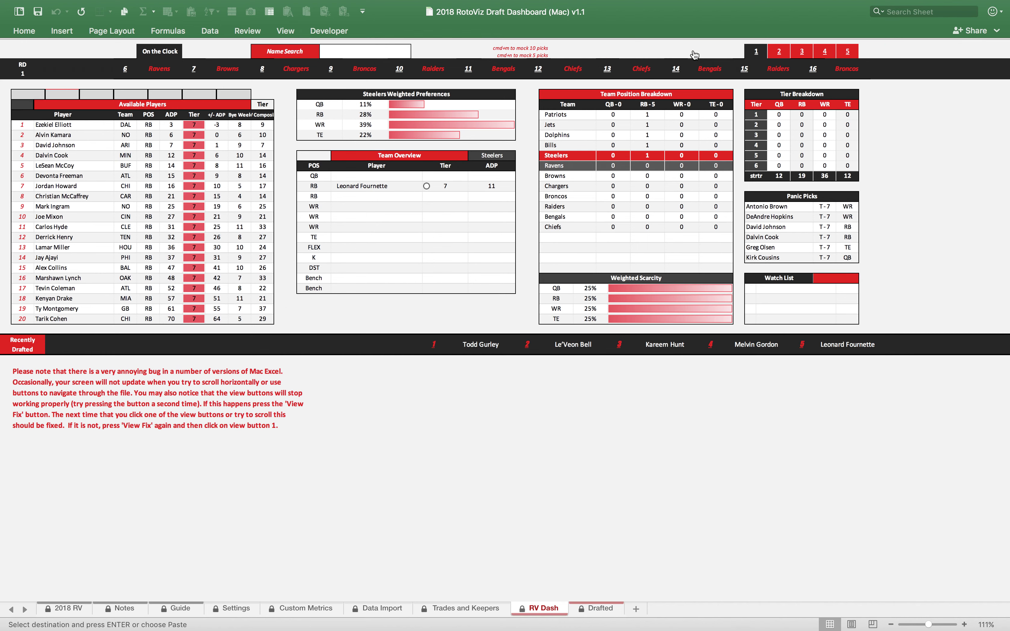
- Switch the first metric column of Available Players from +/- ADP to M1
left_click(224, 138)
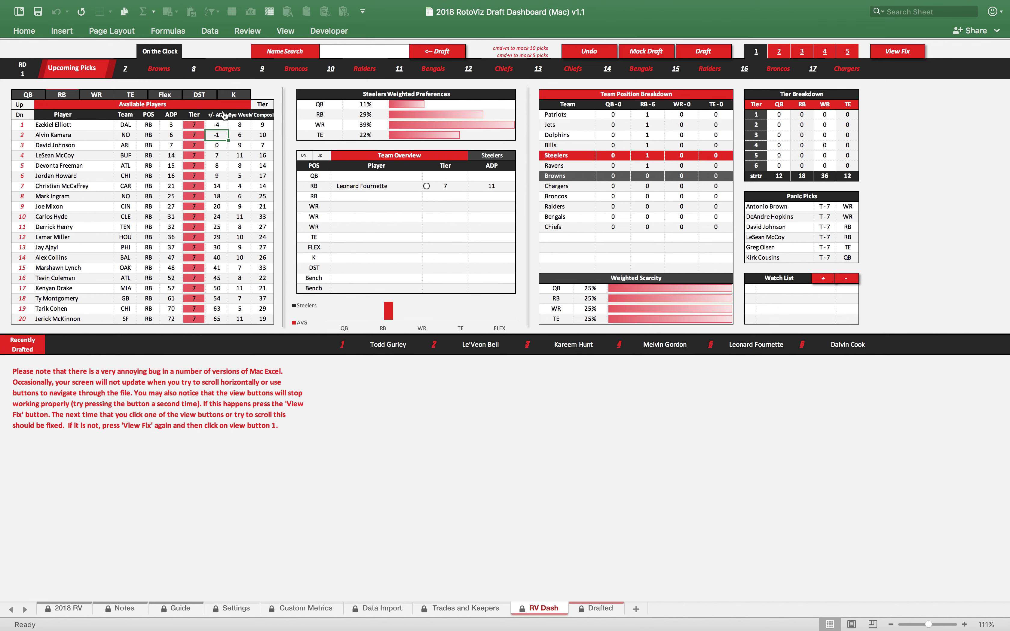
left_click(218, 114)
left_click(233, 115)
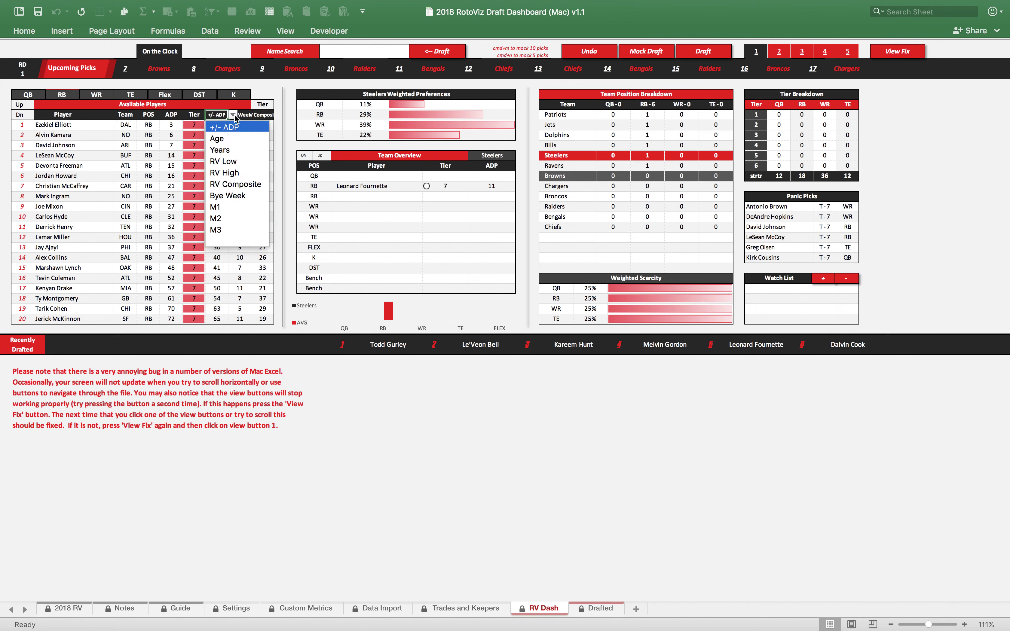
left_click(234, 207)
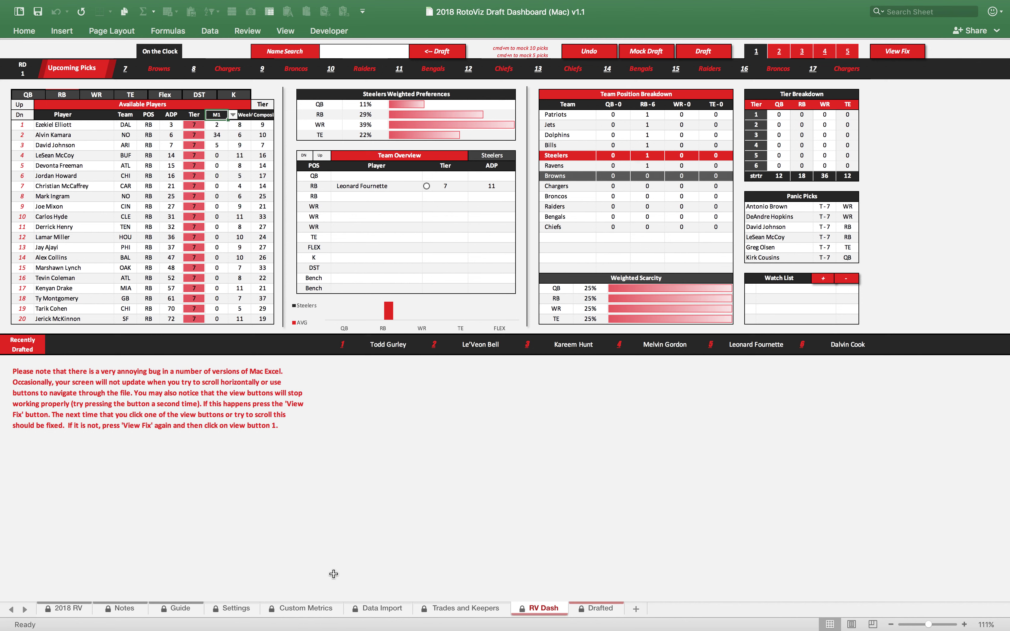
- Review the M1, M2 and M3 columns on the Custom Metrics sheet and display the Data Import sheet
left_click(306, 609)
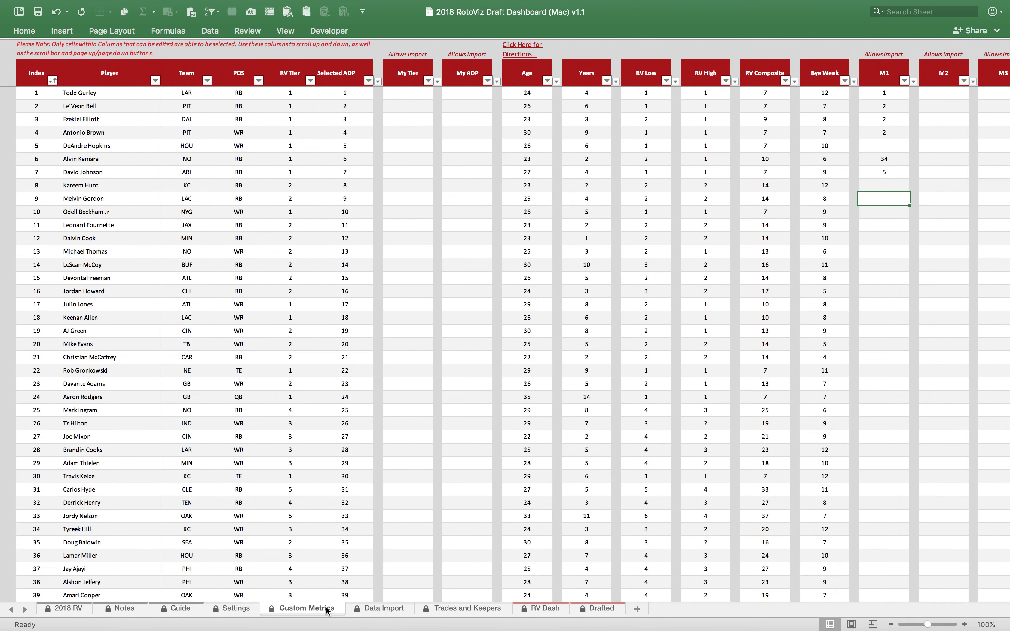
scroll(787, 368, "right", 2)
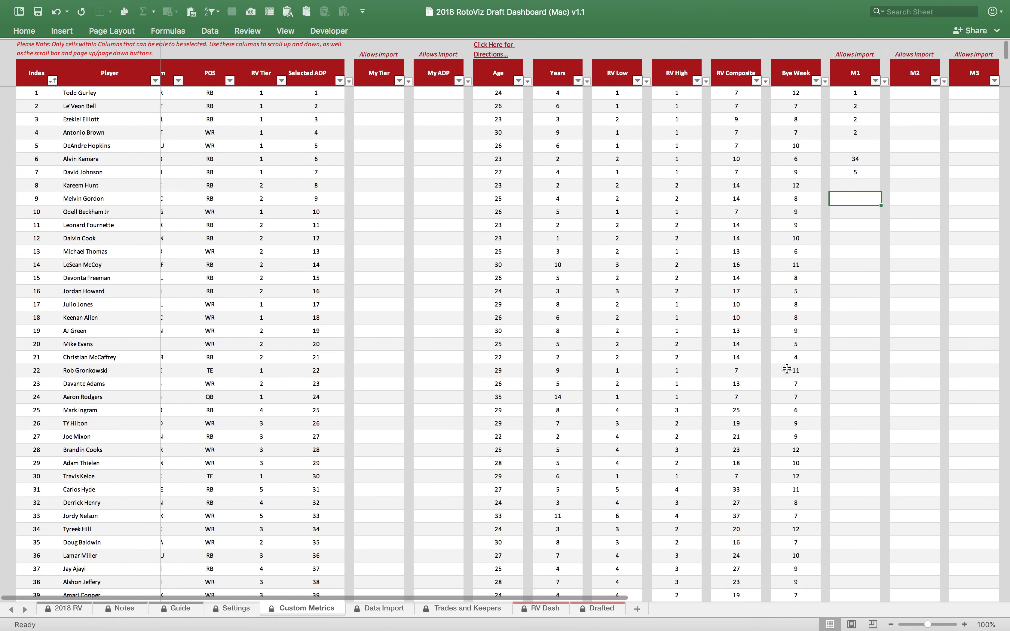
scroll(788, 369, "left", 2)
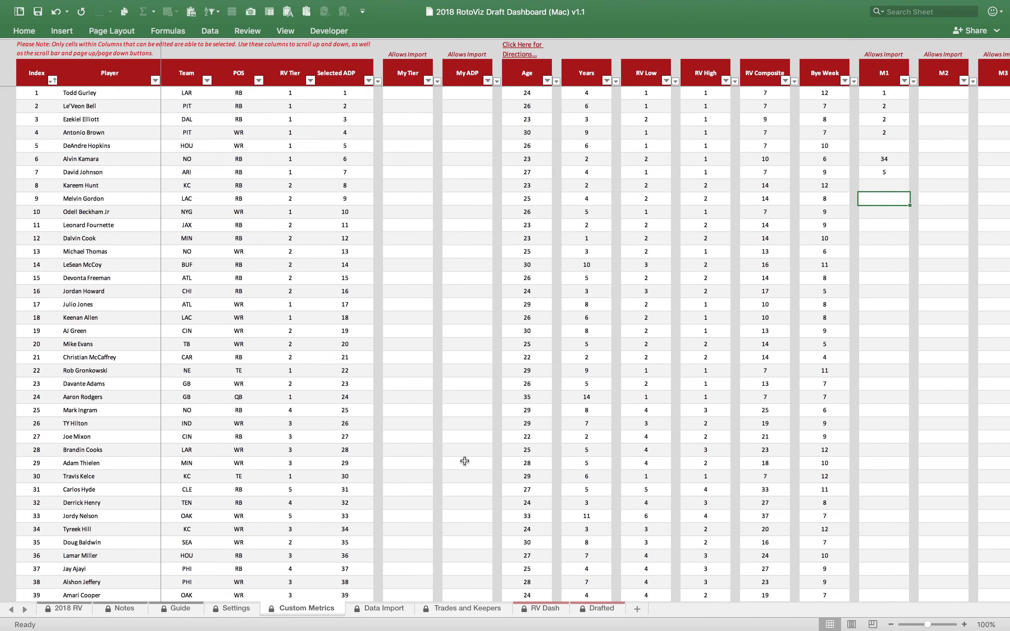
left_click(384, 609)
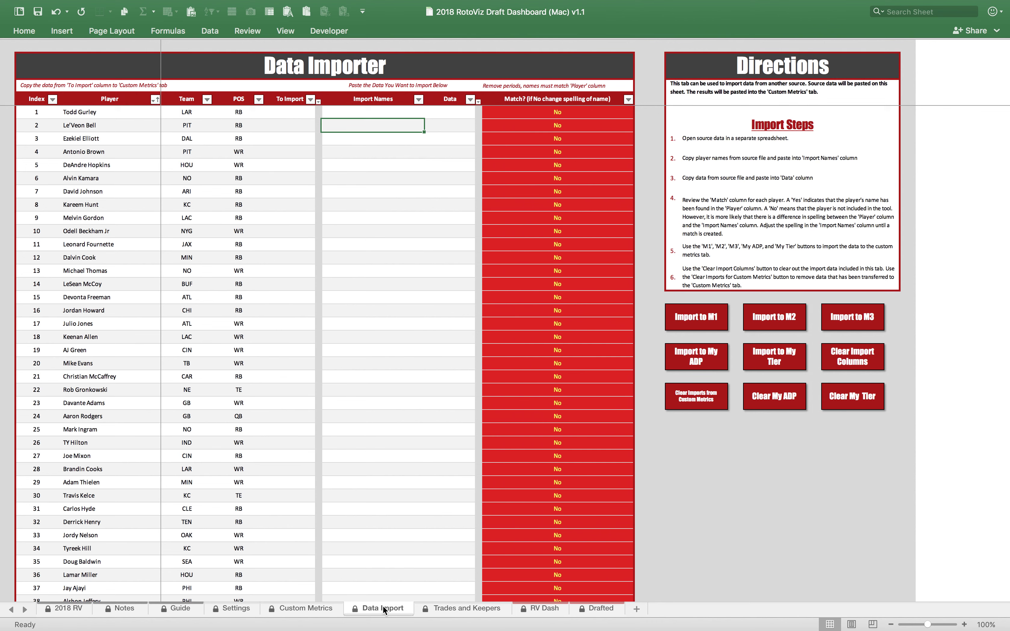
key("ctrl+Up")
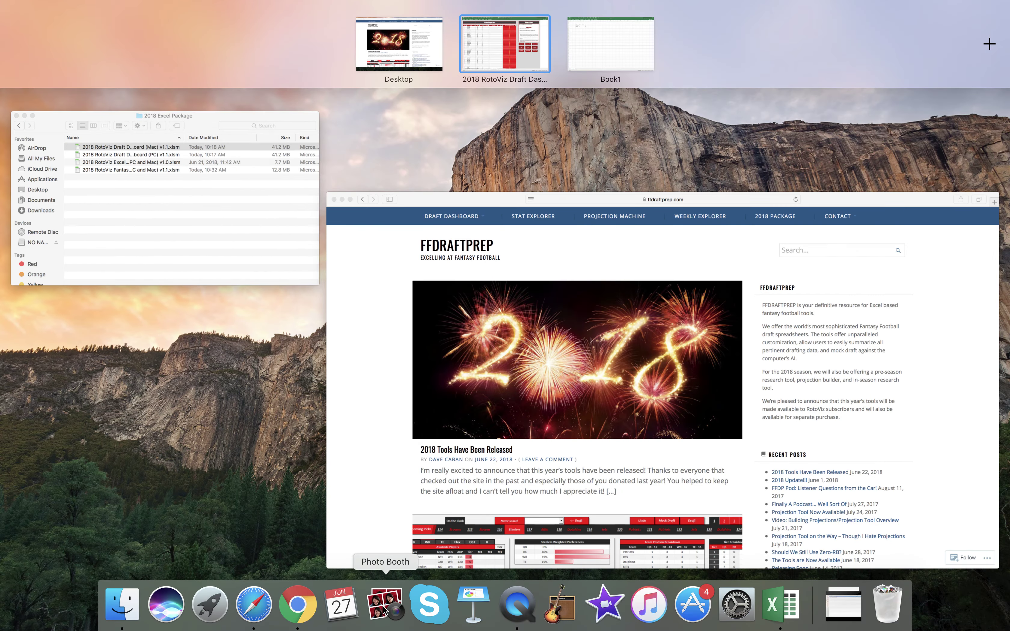
key("Escape")
left_click(536, 596)
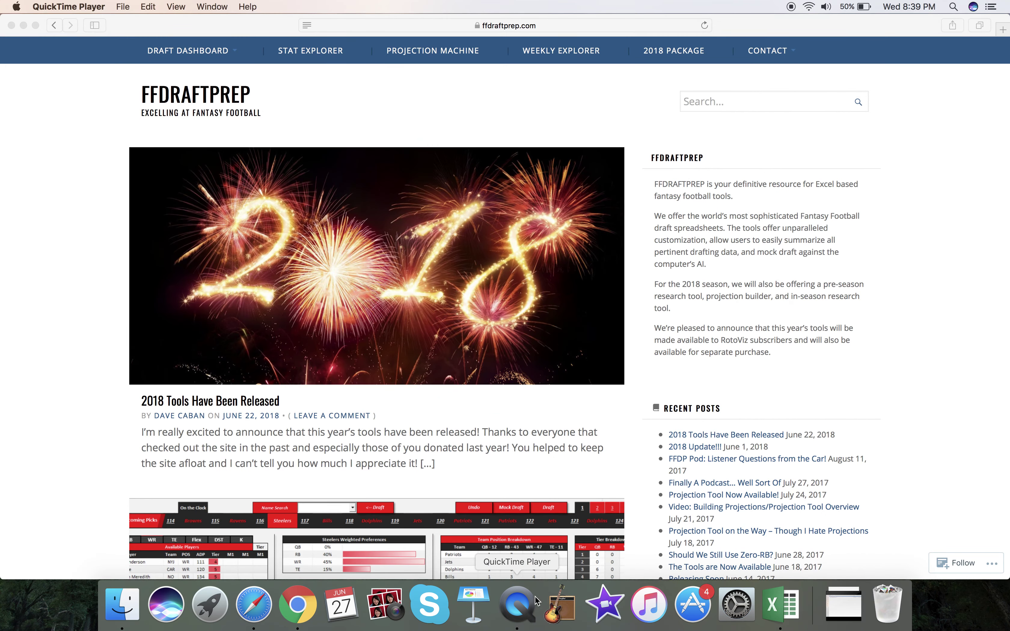